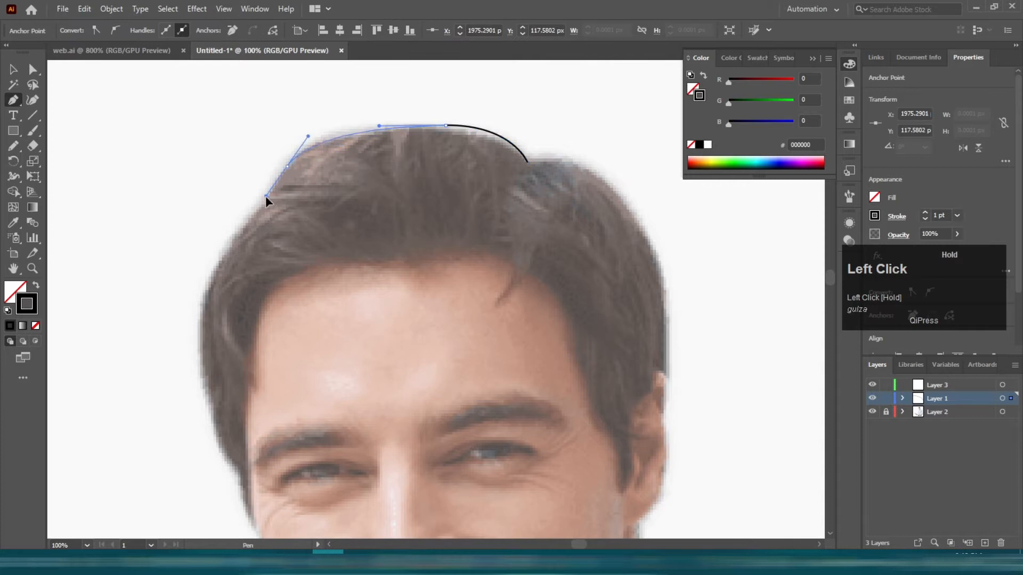
# Trace the hair's outer edge down the left temple to the sideburn tip and back up its inner edge with the Pen tool.
pyautogui.moveTo(208, 264); pyautogui.dragTo(153, 353)
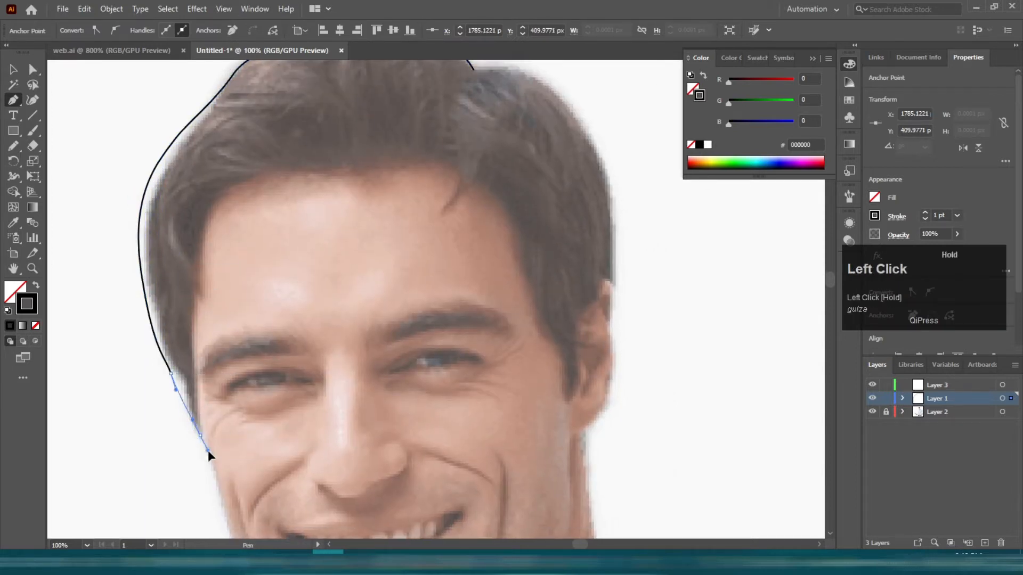
pyautogui.moveTo(193, 283); pyautogui.dragTo(209, 323)
pyautogui.scroll(2, 197, 298)
pyautogui.scroll(-1, 204, 311)
pyautogui.moveTo(195, 265); pyautogui.dragTo(230, 243)
pyautogui.scroll(-2, 190, 240)
pyautogui.scroll(2, 202, 162)
# Continue the hair path along the forehead hairline and close the shape up at the parting.
pyautogui.moveTo(258, 230); pyautogui.dragTo(367, 214)
pyautogui.moveTo(387, 217); pyautogui.dragTo(410, 213)
pyautogui.moveTo(478, 207); pyautogui.dragTo(554, 206)
pyautogui.click(574, 210)
pyautogui.scroll(-3, 544, 222)
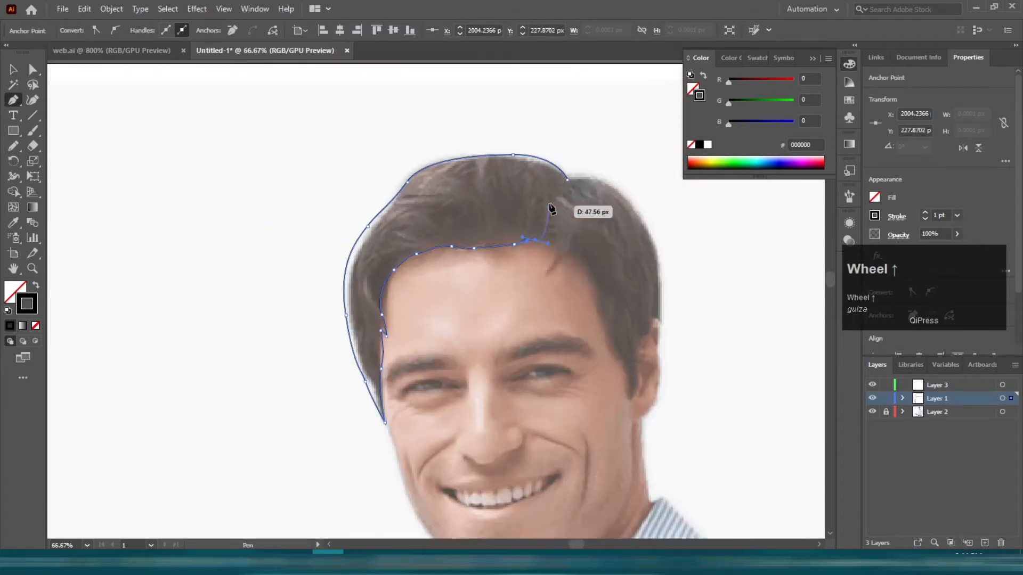
pyautogui.scroll(3, 548, 210)
pyautogui.moveTo(538, 260); pyautogui.dragTo(565, 194)
# Trace the outer edge of the hair on the right side, from the parting down to the top of the ear.
pyautogui.press('space')
pyautogui.moveTo(596, 225); pyautogui.dragTo(512, 200)
pyautogui.click(477, 185)
pyautogui.press('space')
pyautogui.moveTo(584, 224); pyautogui.dragTo(508, 204)
pyautogui.press('space')
pyautogui.moveTo(596, 383); pyautogui.dragTo(520, 308)
pyautogui.moveTo(497, 267); pyautogui.dragTo(507, 355)
pyautogui.click(501, 402)
pyautogui.click(501, 402)
pyautogui.moveTo(501, 402); pyautogui.dragTo(486, 248)
# Continue the right hair path along the jagged hair edge in front of the ear.
pyautogui.scroll(2, 485, 400)
pyautogui.press('space')
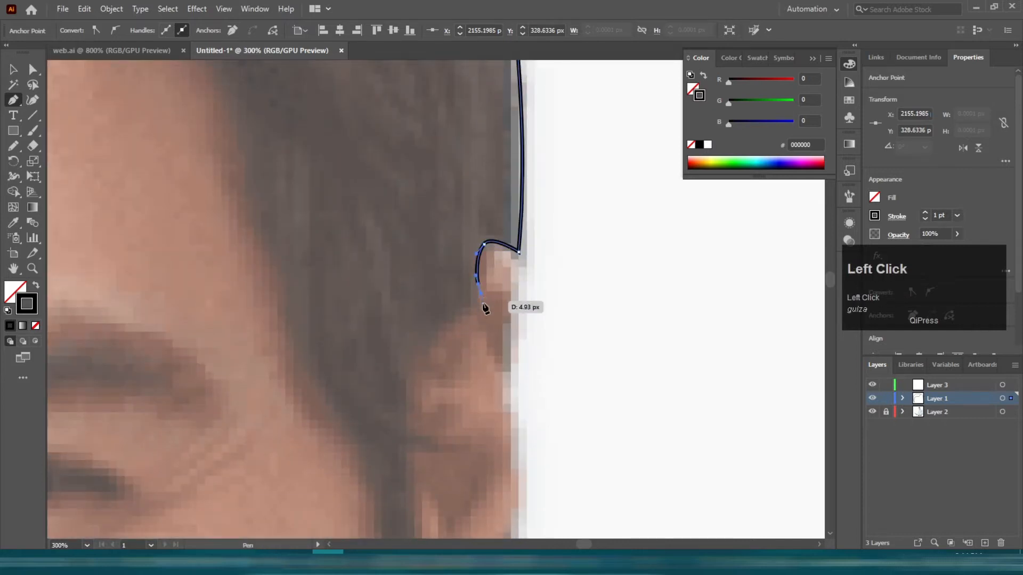
pyautogui.scroll(1, 476, 315)
pyautogui.moveTo(477, 320); pyautogui.dragTo(459, 319)
pyautogui.scroll(-3, 473, 297)
pyautogui.scroll(2, 468, 318)
pyautogui.moveTo(444, 355); pyautogui.dragTo(440, 372)
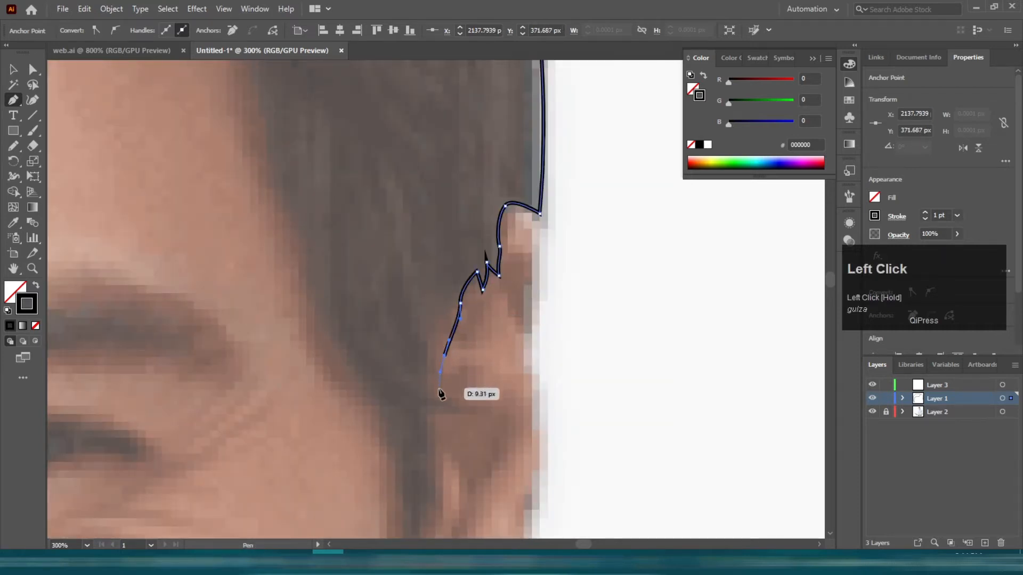
# Add a small pointed strand over the ear and trace the right sideburn down to its tip.
pyautogui.moveTo(433, 412); pyautogui.dragTo(423, 416)
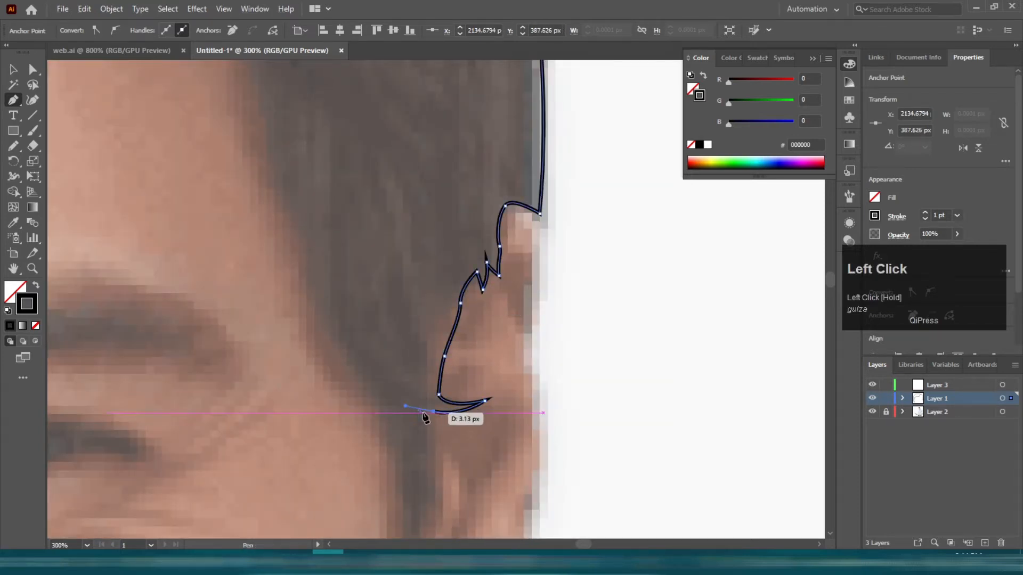
pyautogui.scroll(2, 468, 422)
pyautogui.moveTo(495, 408); pyautogui.dragTo(498, 413)
pyautogui.moveTo(415, 419); pyautogui.dragTo(420, 424)
pyautogui.scroll(-3, 410, 429)
pyautogui.scroll(2, 390, 434)
pyautogui.moveTo(348, 486); pyautogui.dragTo(335, 492)
# Trace the right temple hairline back up, including the stray forehead strand, close the shape at the parting and deselect it.
pyautogui.moveTo(324, 352); pyautogui.dragTo(318, 334)
pyautogui.moveTo(265, 297); pyautogui.dragTo(207, 168)
pyautogui.scroll(-2, 255, 270)
pyautogui.moveTo(122, 129); pyautogui.dragTo(297, 260)
pyautogui.moveTo(256, 305); pyautogui.dragTo(257, 307)
pyautogui.moveTo(285, 244); pyautogui.dragTo(234, 215)
pyautogui.click(286, 246)
pyautogui.click(216, 201)
pyautogui.scroll(3, 267, 179)
pyautogui.click(298, 163)
pyautogui.scroll(-2, 388, 331)
pyautogui.scroll(-2, 363, 325)
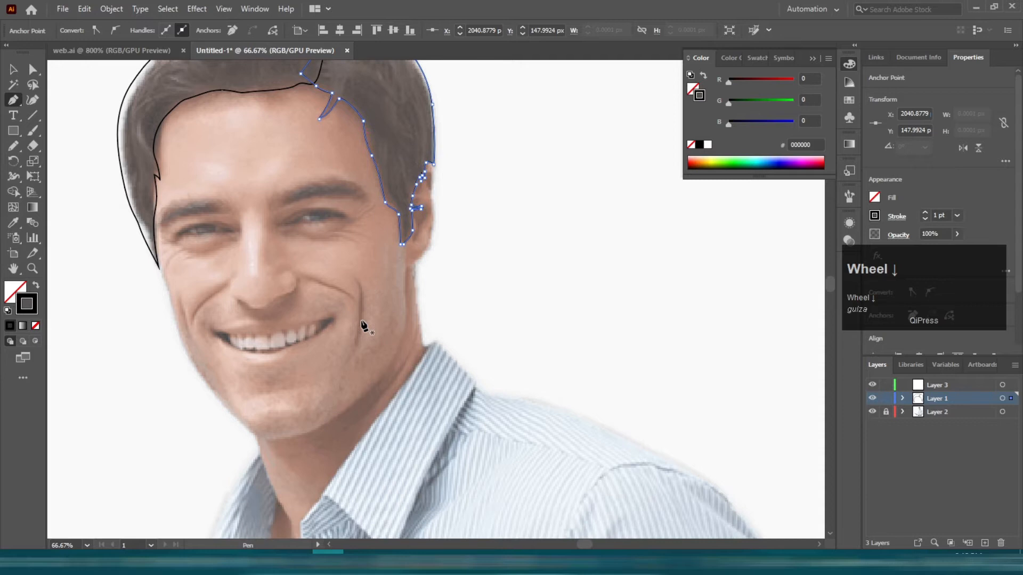
pyautogui.scroll(-1, 367, 320)
pyautogui.press('v')
pyautogui.click(439, 180)
# Start the face outline at the left sideburn tip and trace the cheek and jaw down toward the chin.
pyautogui.scroll(1, 444, 171)
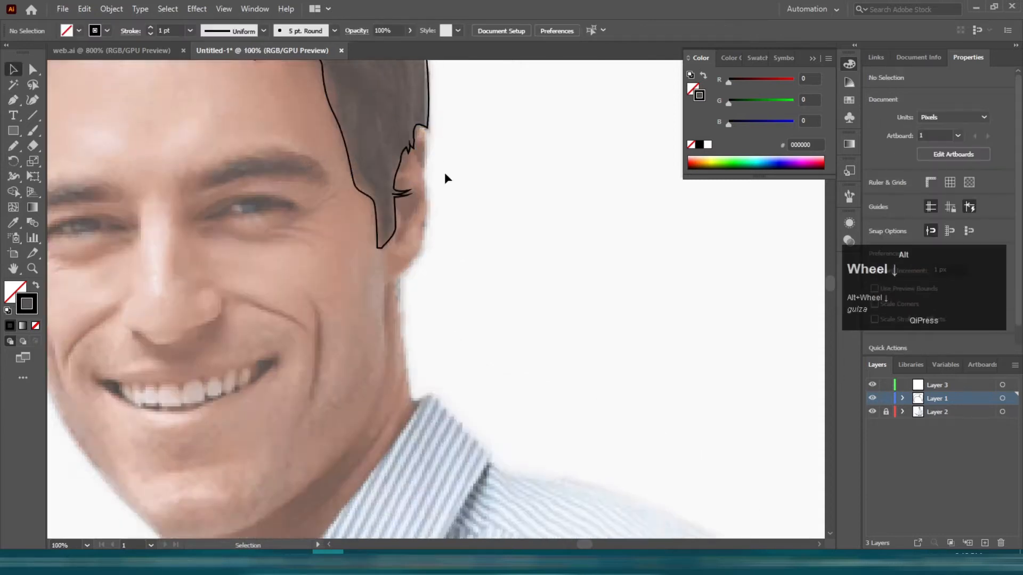
pyautogui.scroll(-2, 445, 172)
pyautogui.scroll(1, 261, 155)
pyautogui.press('p')
pyautogui.scroll(-1, 237, 181)
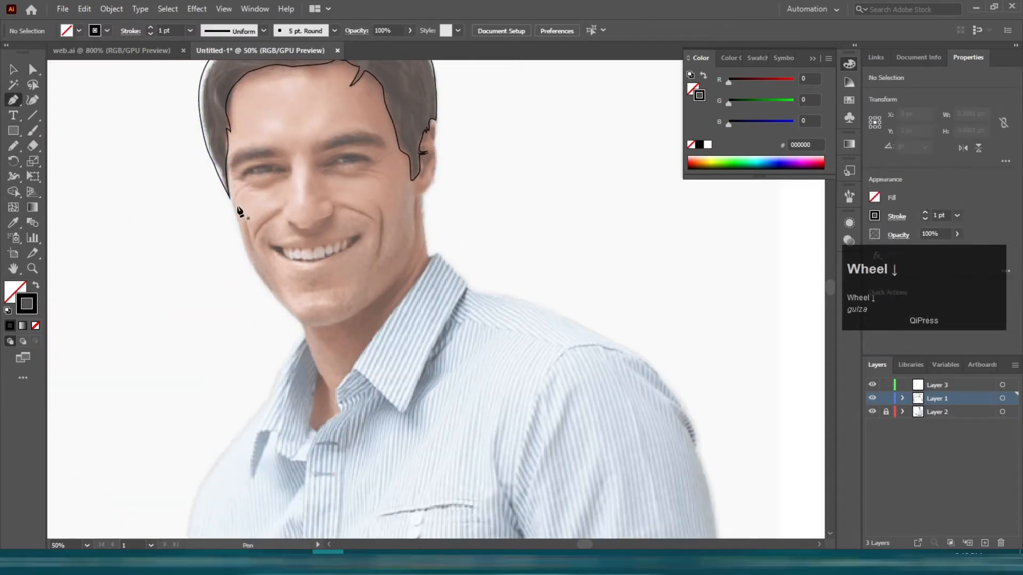
pyautogui.scroll(2, 237, 202)
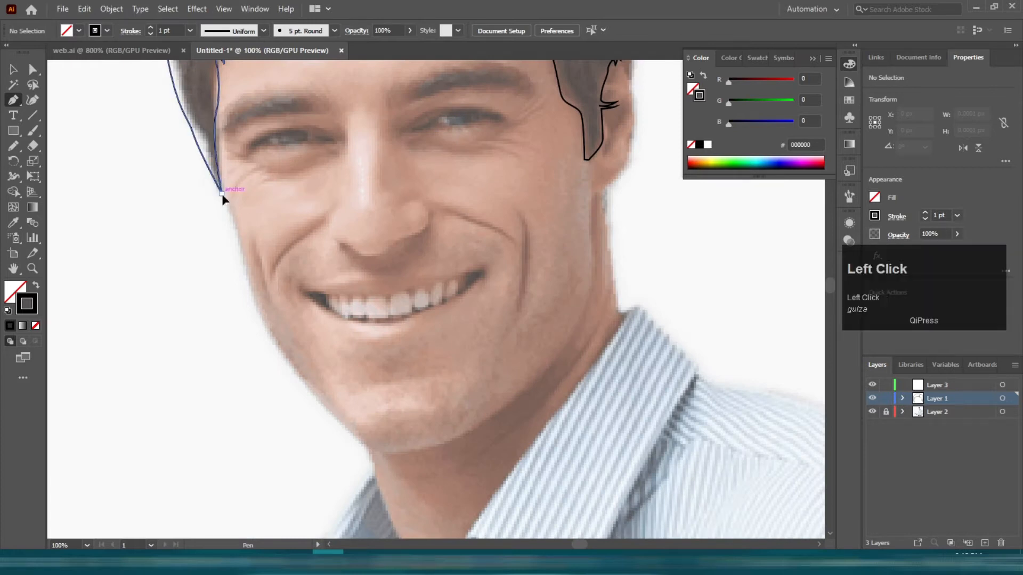
pyautogui.click(220, 190)
pyautogui.scroll(1, 232, 225)
pyautogui.moveTo(237, 223); pyautogui.dragTo(240, 238)
pyautogui.moveTo(254, 316); pyautogui.dragTo(234, 292)
pyautogui.moveTo(312, 398); pyautogui.dragTo(245, 296)
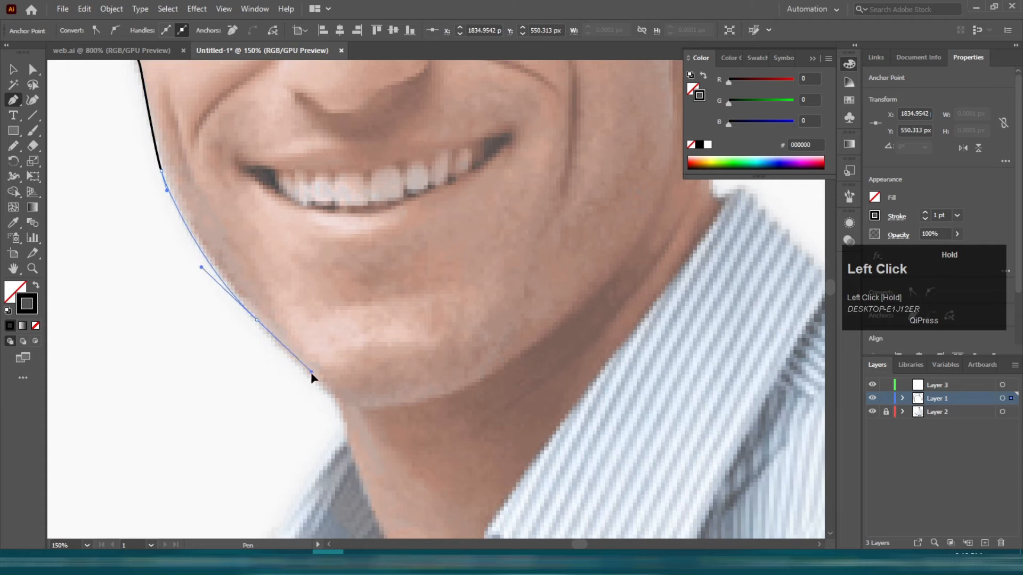
pyautogui.moveTo(311, 373); pyautogui.dragTo(311, 376)
# Continue the face outline around the chin and up the right jaw to the right sideburn.
pyautogui.scroll(-1, 311, 376)
pyautogui.moveTo(399, 389); pyautogui.dragTo(468, 363)
pyautogui.moveTo(549, 240); pyautogui.dragTo(555, 212)
pyautogui.scroll(1, 553, 200)
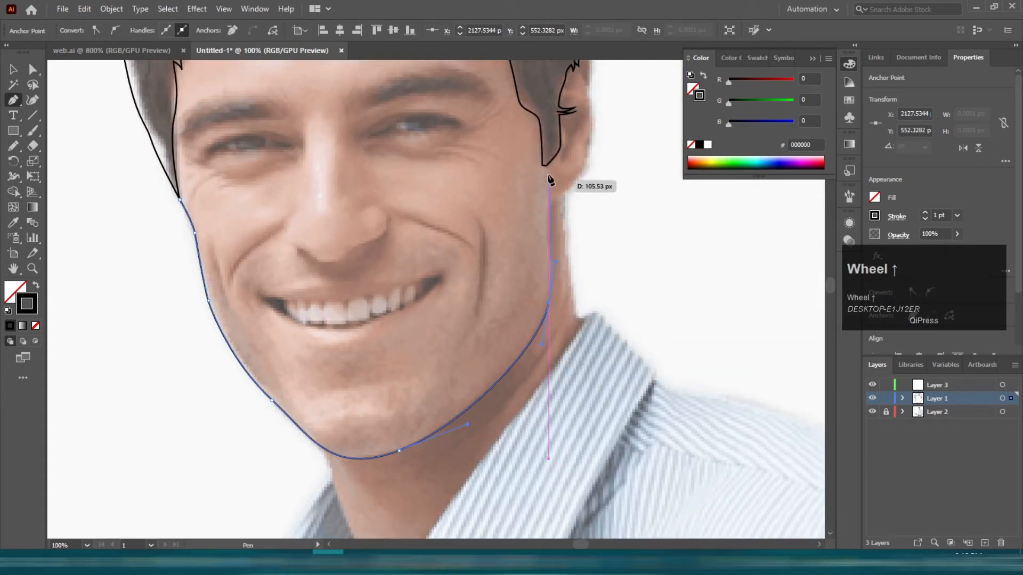
pyautogui.click(546, 155)
# Close the face outline with straight segments running through the hair area above the forehead.
pyautogui.scroll(3, 558, 191)
pyautogui.click(527, 111)
pyautogui.scroll(1, 501, 113)
pyautogui.click(407, 125)
pyautogui.click(196, 146)
pyautogui.click(138, 229)
pyautogui.click(179, 429)
pyautogui.scroll(-1, 150, 264)
pyautogui.scroll(-3, 490, 228)
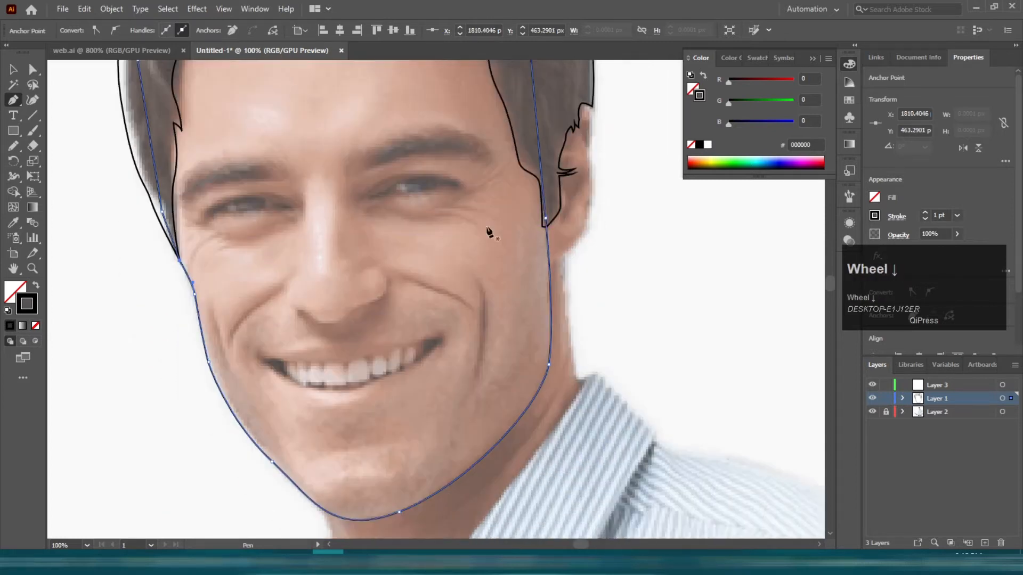
pyautogui.scroll(2, 593, 130)
pyautogui.click(592, 127)
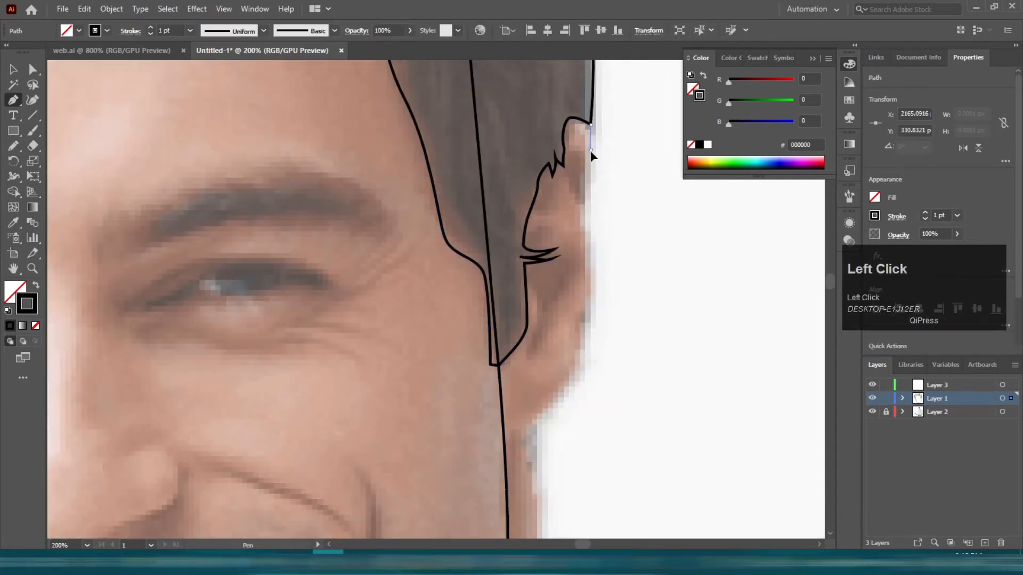
pyautogui.moveTo(593, 226); pyautogui.dragTo(593, 252)
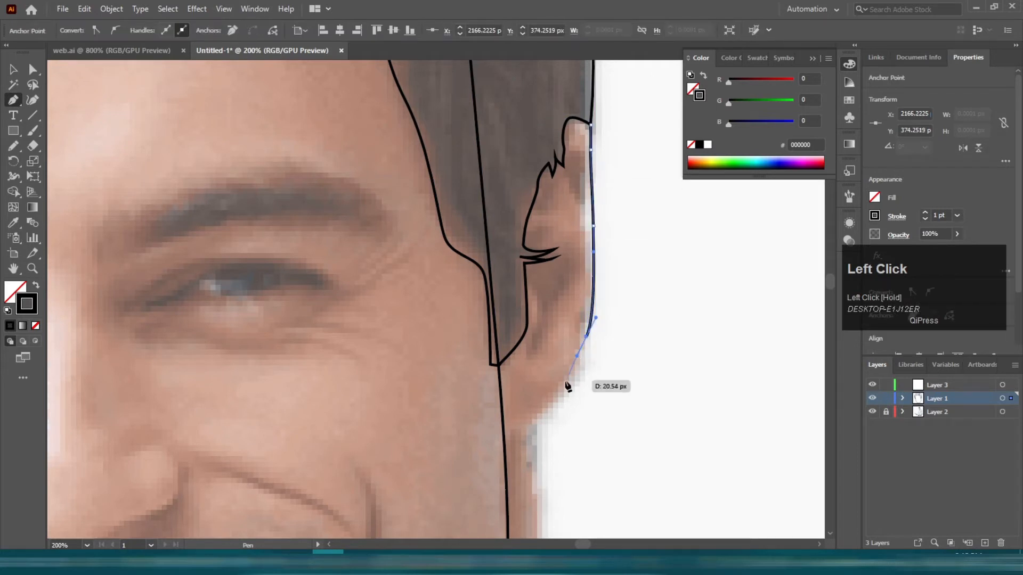
pyautogui.hotkey('ctrl', 'z')
pyautogui.hotkey('ctrl', 'z')
pyautogui.hotkey('ctrl', 'z')
pyautogui.hotkey('ctrl', 'z')
pyautogui.hotkey('ctrl', 'z')
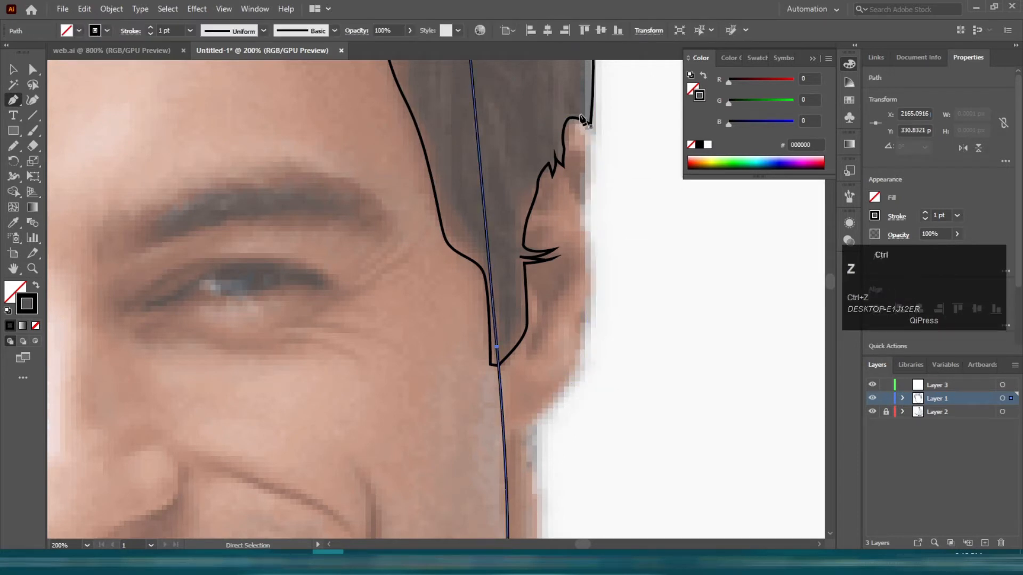
# Outline the ear from beneath the hair, around its outer edge and lobe, and close it over the sideburn.
pyautogui.click(574, 111)
pyautogui.moveTo(593, 175); pyautogui.dragTo(591, 246)
pyautogui.moveTo(585, 345); pyautogui.dragTo(503, 408)
pyautogui.click(495, 325)
pyautogui.click(512, 148)
# Outline the neck from the earlobe down its right side and along the inside of the shirt collar.
pyautogui.scroll(-4, 574, 113)
pyautogui.scroll(3, 520, 217)
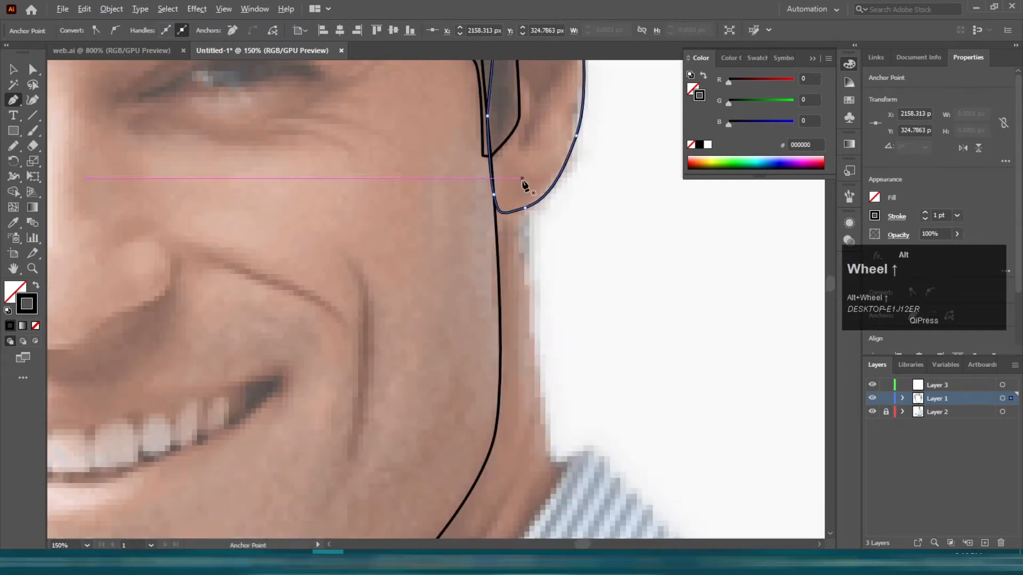
pyautogui.click(528, 193)
pyautogui.click(550, 458)
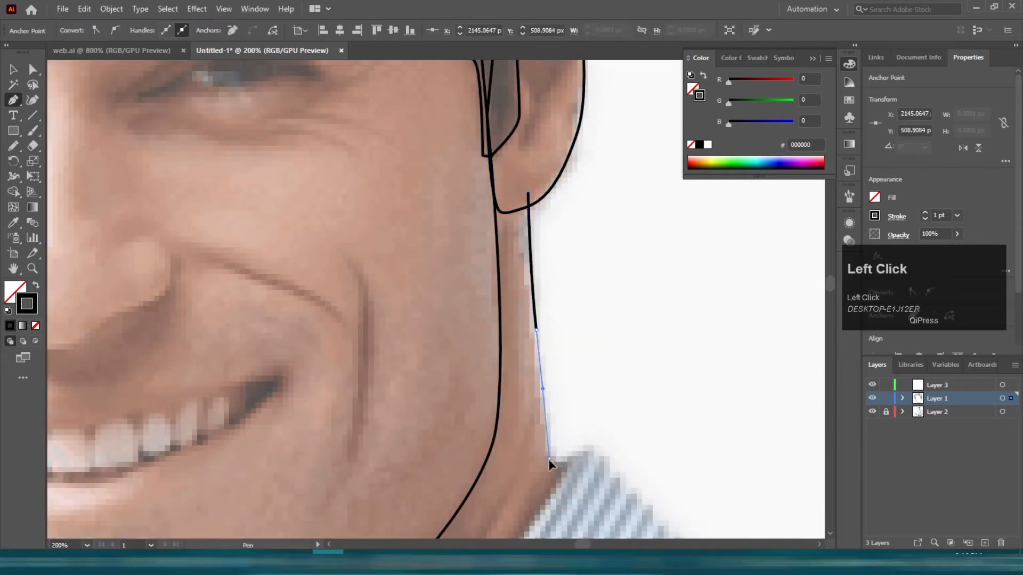
pyautogui.scroll(-3, 575, 467)
pyautogui.press('space')
pyautogui.moveTo(574, 467); pyautogui.dragTo(649, 228)
pyautogui.click(554, 356)
pyautogui.scroll(1, 522, 373)
pyautogui.click(532, 401)
# Carry the neck path around the open neckline, up the left side to the chin, close it across the cheek and deselect.
pyautogui.click(522, 442)
pyautogui.click(437, 487)
pyautogui.click(459, 348)
pyautogui.click(447, 287)
pyautogui.click(432, 243)
pyautogui.press('space')
pyautogui.moveTo(586, 87); pyautogui.dragTo(420, 314)
pyautogui.click(457, 210)
pyautogui.click(514, 217)
pyautogui.scroll(-1, 524, 220)
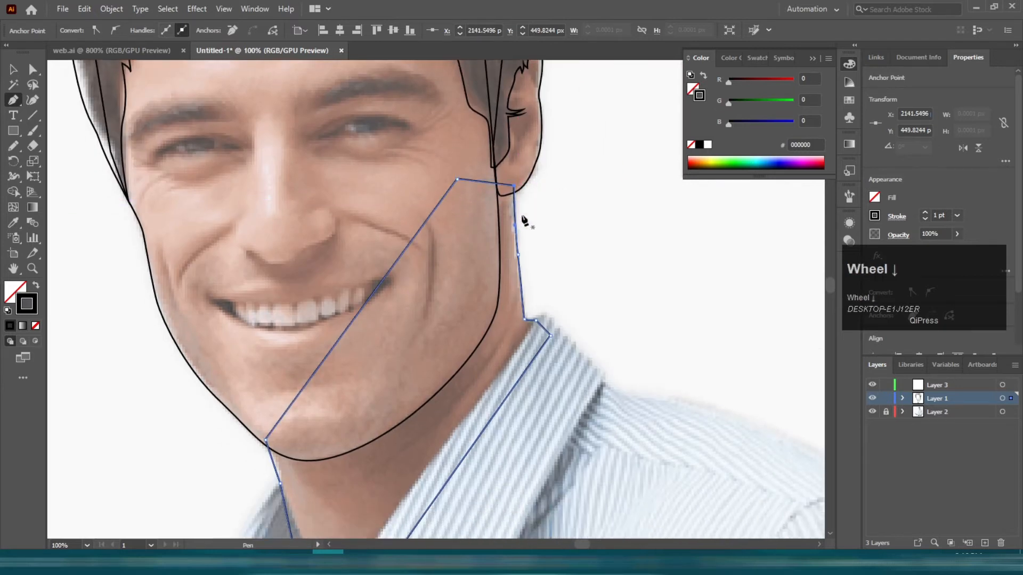
pyautogui.press('v')
pyautogui.click(573, 204)
# Outline the right collar flap from its upper corner along the outer edge down to the collar point.
pyautogui.scroll(-2, 573, 203)
pyautogui.scroll(1, 426, 367)
pyautogui.scroll(-2, 421, 329)
pyautogui.scroll(-1, 548, 199)
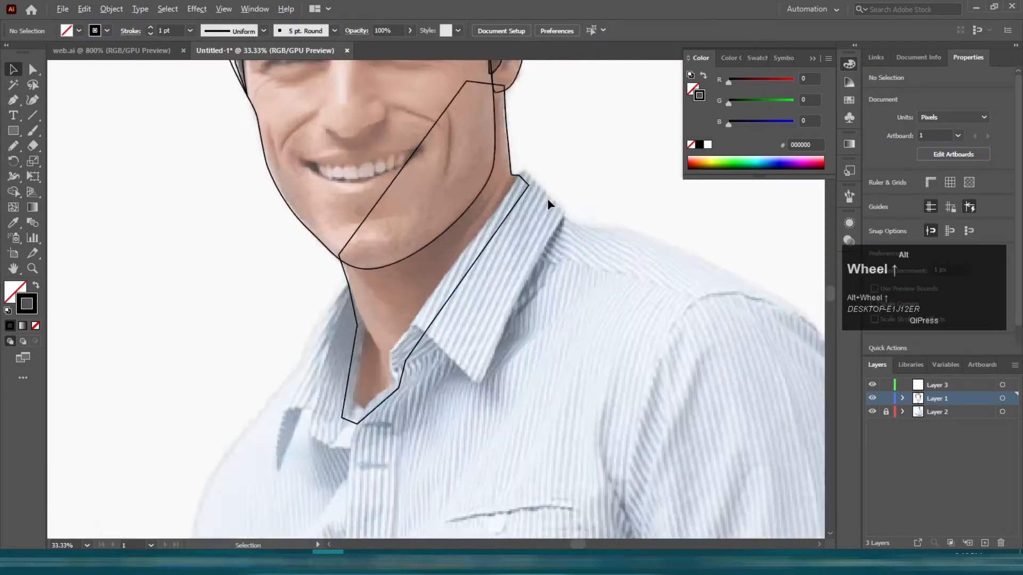
pyautogui.press('p')
pyautogui.click(514, 175)
pyautogui.click(574, 236)
pyautogui.scroll(-1, 456, 484)
pyautogui.scroll(-3, 469, 373)
pyautogui.scroll(2, 480, 297)
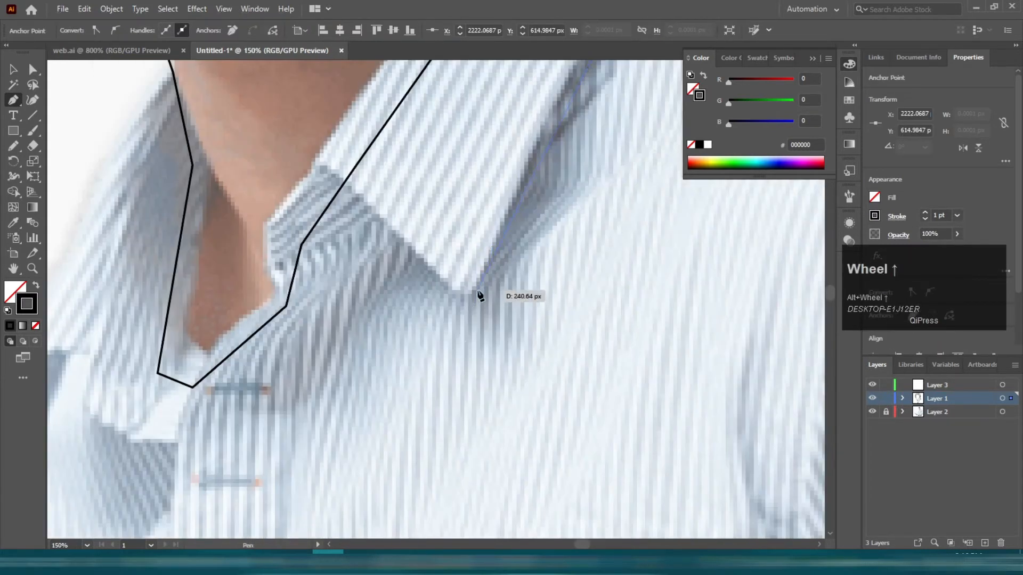
pyautogui.moveTo(445, 413); pyautogui.dragTo(443, 432)
pyautogui.scroll(-1, 477, 298)
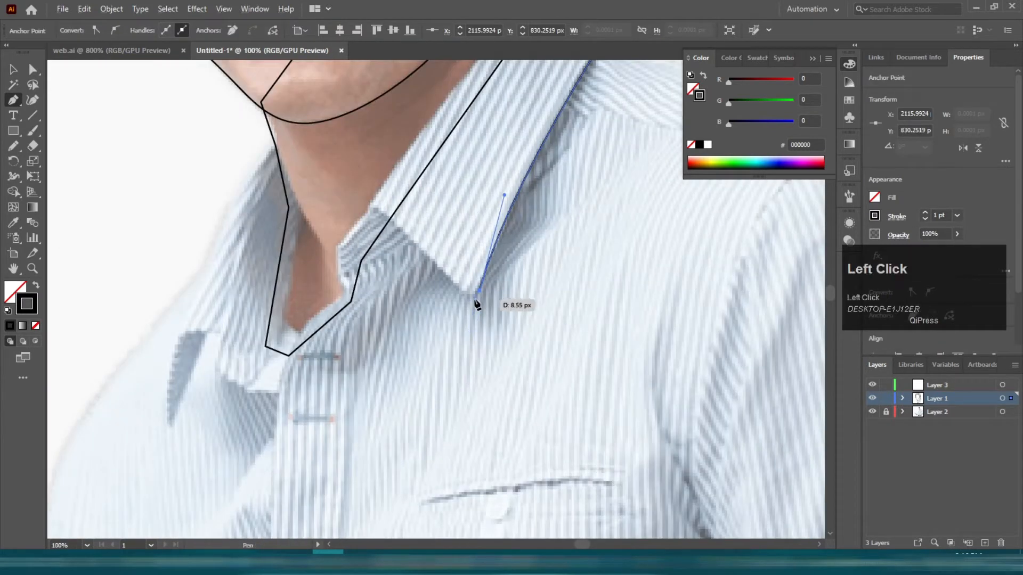
# Trace the collar flap's lower edge to its inner corner and close the shape at the top of the collar.
pyautogui.scroll(1, 392, 235)
pyautogui.moveTo(372, 227); pyautogui.dragTo(364, 215)
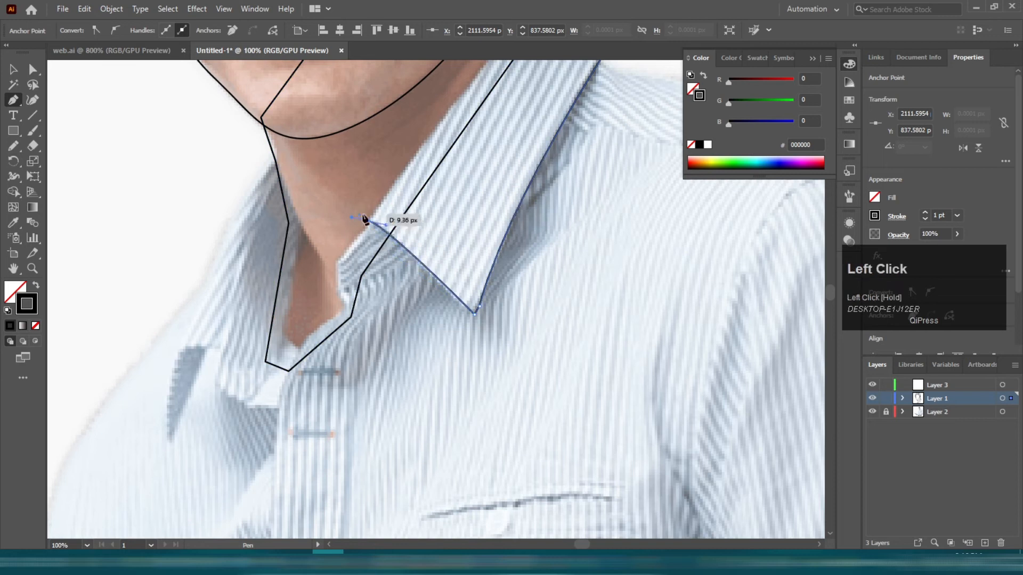
pyautogui.click(368, 221)
pyautogui.moveTo(427, 136); pyautogui.dragTo(250, 378)
pyautogui.click(364, 232)
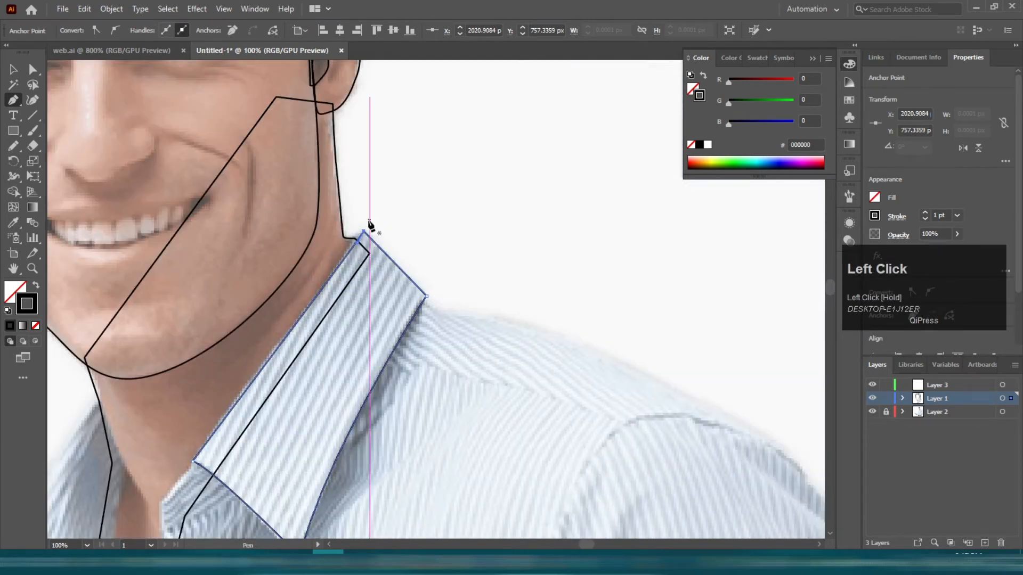
# Deselect the collar and start the shirt path at its inner corner, tracing the neckline edge down toward the placket.
pyautogui.moveTo(260, 452); pyautogui.dragTo(393, 200)
pyautogui.scroll(1, 329, 208)
pyautogui.moveTo(329, 208); pyautogui.dragTo(428, 156)
pyautogui.press('v')
pyautogui.click(352, 207)
pyautogui.press('p')
pyautogui.click(421, 159)
pyautogui.scroll(2, 412, 169)
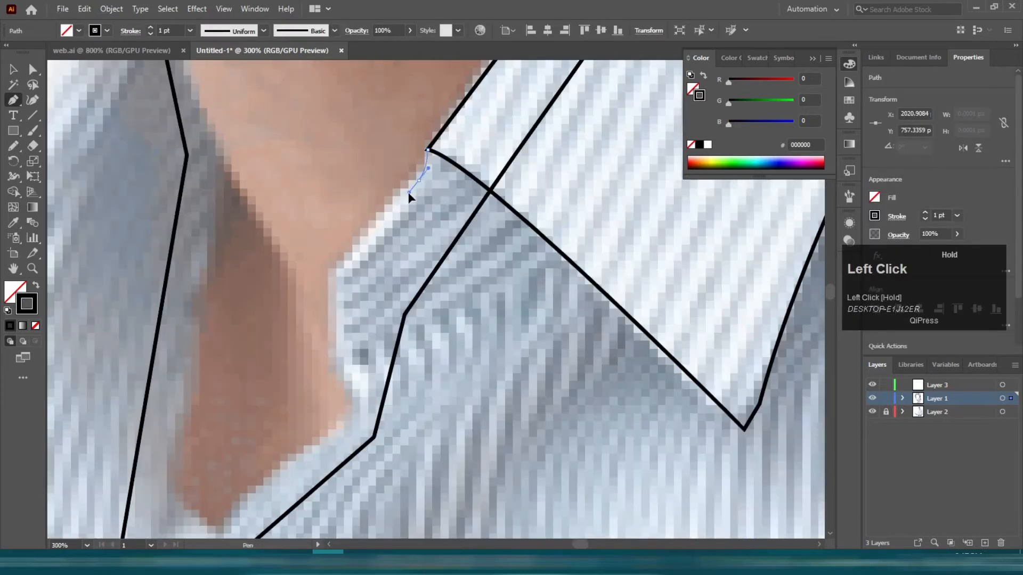
pyautogui.moveTo(409, 193); pyautogui.dragTo(409, 193)
pyautogui.click(338, 273)
pyautogui.click(362, 412)
# Continue the shirt path around the bottom of the open neckline and up the left side of the neck.
pyautogui.scroll(-4, 363, 412)
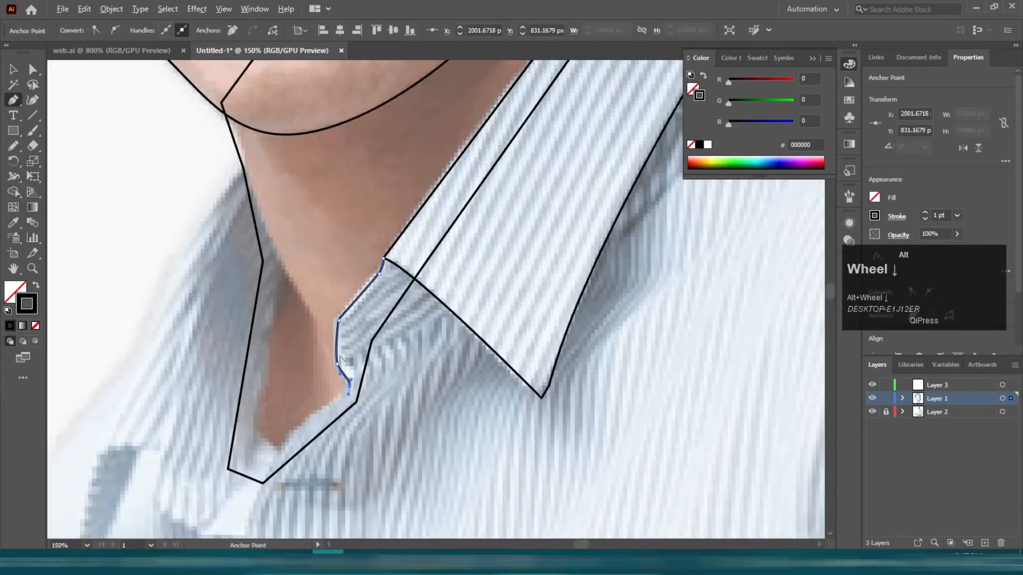
pyautogui.scroll(4, 416, 251)
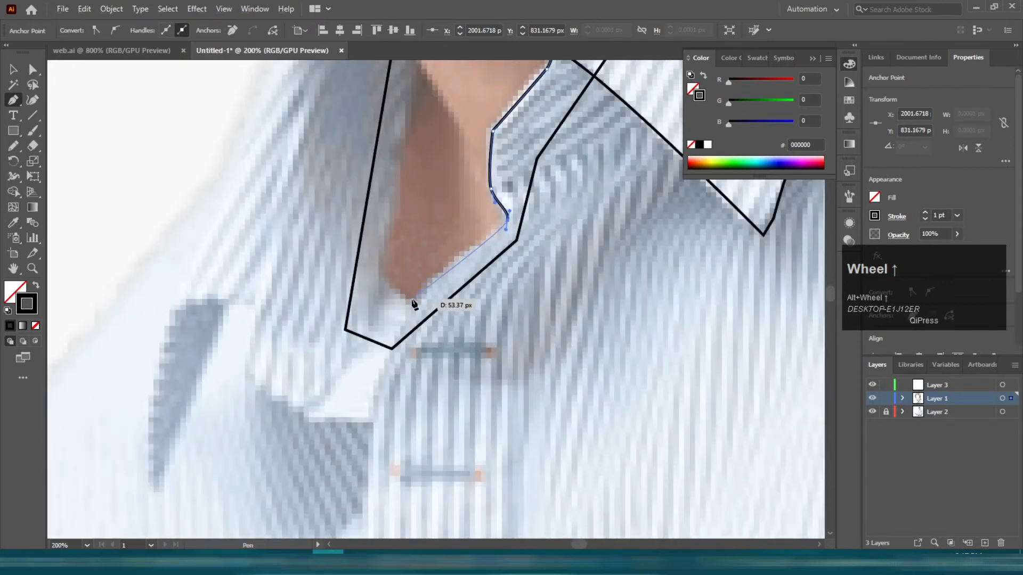
pyautogui.moveTo(415, 299); pyautogui.dragTo(401, 341)
pyautogui.moveTo(385, 265); pyautogui.dragTo(386, 265)
pyautogui.scroll(2, 402, 140)
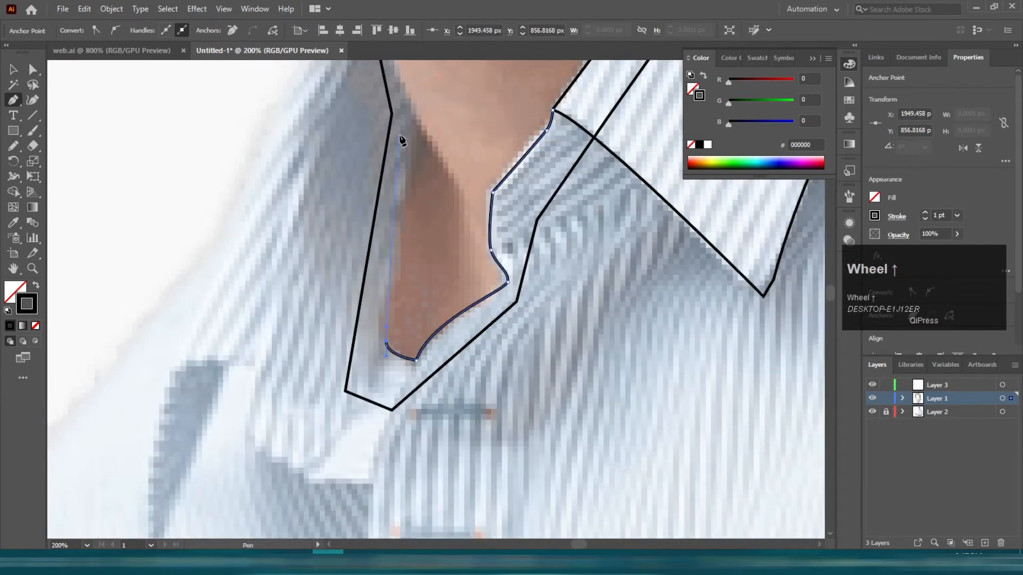
pyautogui.moveTo(418, 193); pyautogui.dragTo(419, 159)
pyautogui.scroll(1, 420, 207)
pyautogui.scroll(2, 420, 261)
pyautogui.moveTo(365, 186); pyautogui.dragTo(359, 151)
pyautogui.click(366, 188)
# Continue the shirt path from the neck over the left shoulder and down the outer edge of the arm to the laptop.
pyautogui.scroll(-2, 355, 202)
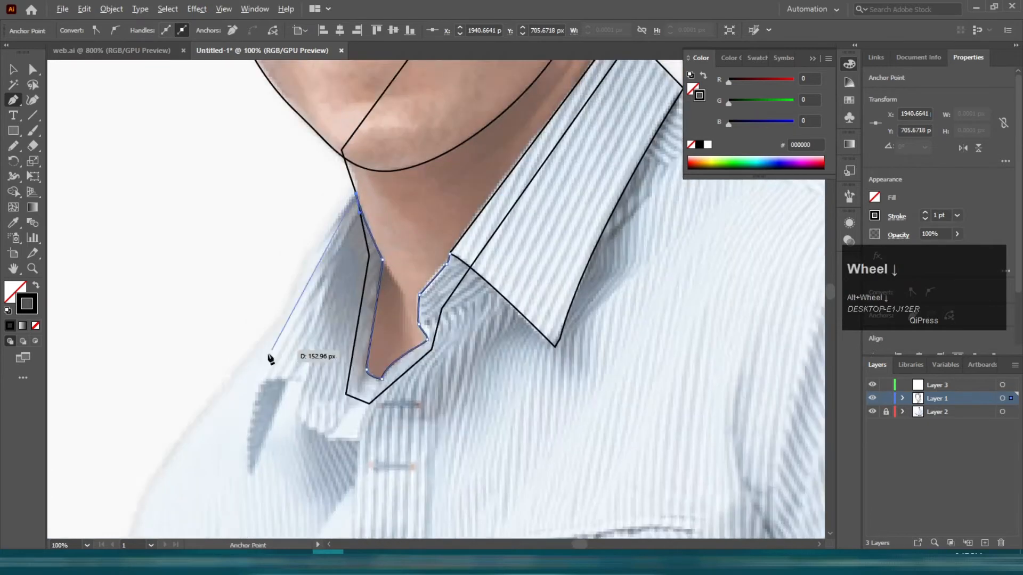
pyautogui.moveTo(268, 356); pyautogui.dragTo(376, 249)
pyautogui.moveTo(395, 194); pyautogui.dragTo(346, 265)
pyautogui.moveTo(304, 368); pyautogui.dragTo(270, 197)
pyautogui.moveTo(199, 292); pyautogui.dragTo(188, 139)
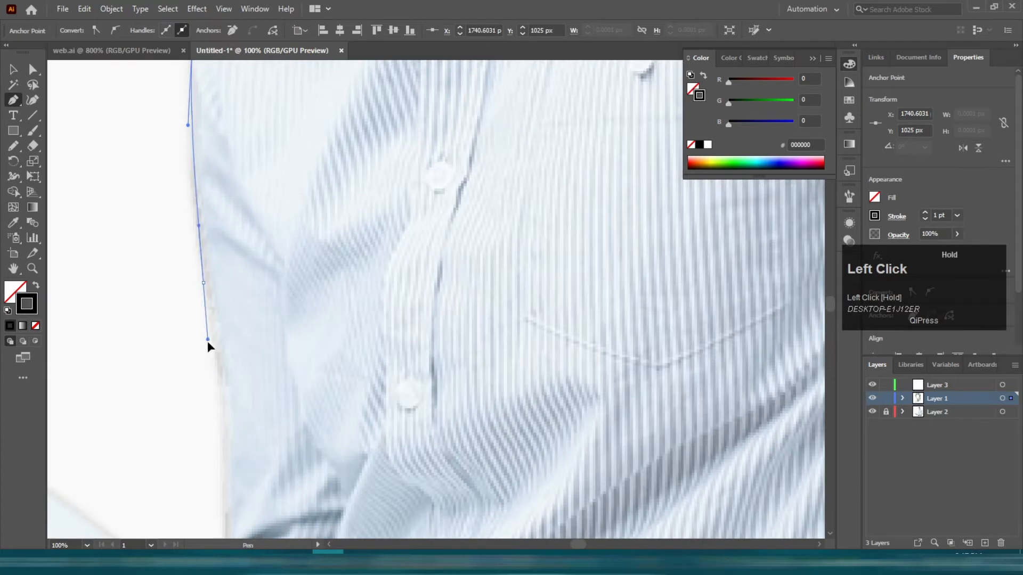
pyautogui.moveTo(216, 395); pyautogui.dragTo(234, 160)
pyautogui.moveTo(243, 285); pyautogui.dragTo(242, 313)
pyautogui.moveTo(236, 342); pyautogui.dragTo(231, 346)
# Extend the shirt path over the laptop's corner with straight segments down to its front edge near the waist.
pyautogui.scroll(-2, 241, 297)
pyautogui.scroll(-2, 241, 298)
pyautogui.scroll(4, 241, 298)
pyautogui.click(202, 296)
pyautogui.click(326, 383)
pyautogui.scroll(-3, 326, 376)
pyautogui.scroll(3, 333, 397)
pyautogui.click(259, 466)
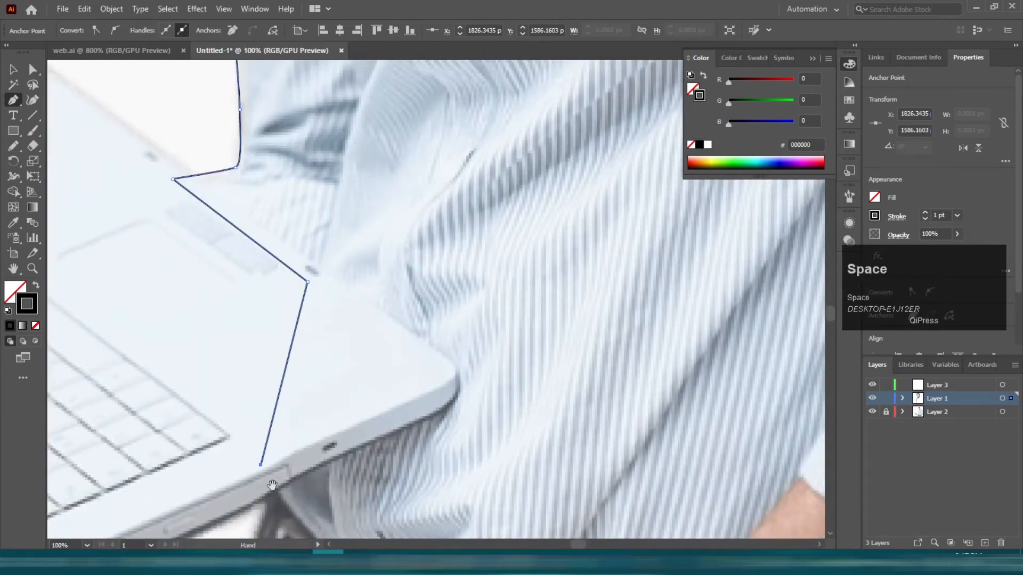
# Trace the shirt hem above the belt from the laptop's front edge to the thumb.
pyautogui.moveTo(280, 470); pyautogui.dragTo(248, 277)
pyautogui.moveTo(309, 375); pyautogui.dragTo(338, 387)
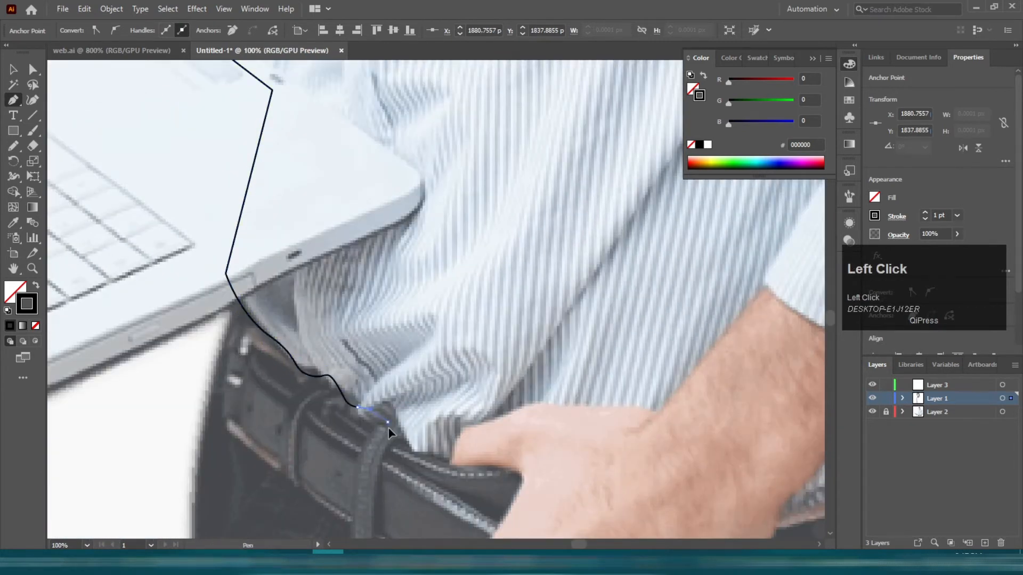
pyautogui.click(450, 462)
pyautogui.moveTo(585, 415); pyautogui.dragTo(248, 197)
pyautogui.scroll(-2, 310, 238)
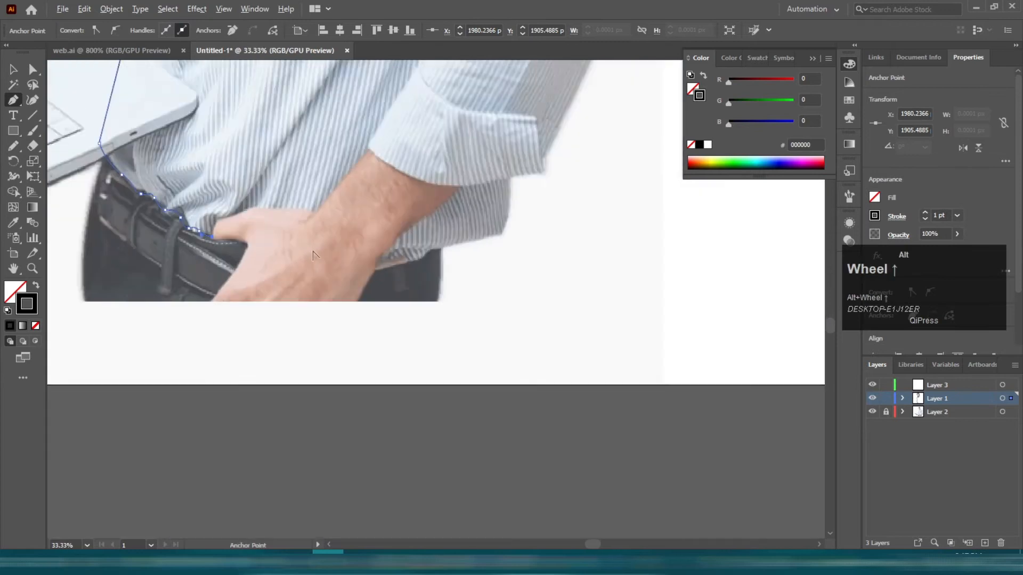
# Carry the shirt path across the hand and along the shirt tail to its right corner.
pyautogui.scroll(1, 314, 246)
pyautogui.click(335, 247)
pyautogui.click(478, 252)
pyautogui.moveTo(492, 247); pyautogui.dragTo(375, 309)
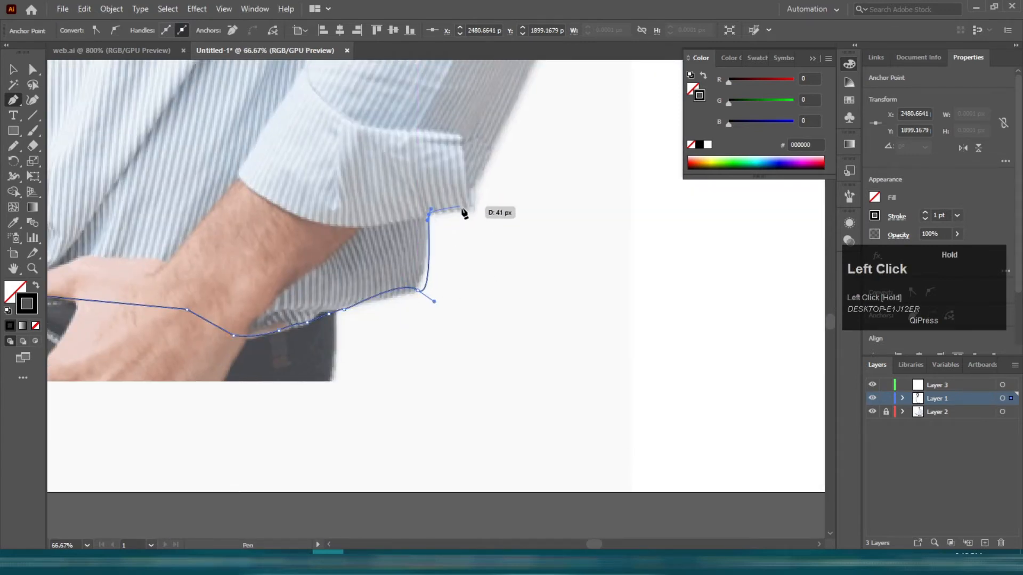
# Continue the shirt path past the rolled cuff and up the outer edge of the right sleeve.
pyautogui.moveTo(477, 193); pyautogui.dragTo(330, 540)
pyautogui.moveTo(411, 353); pyautogui.dragTo(423, 316)
pyautogui.moveTo(424, 309); pyautogui.dragTo(393, 295)
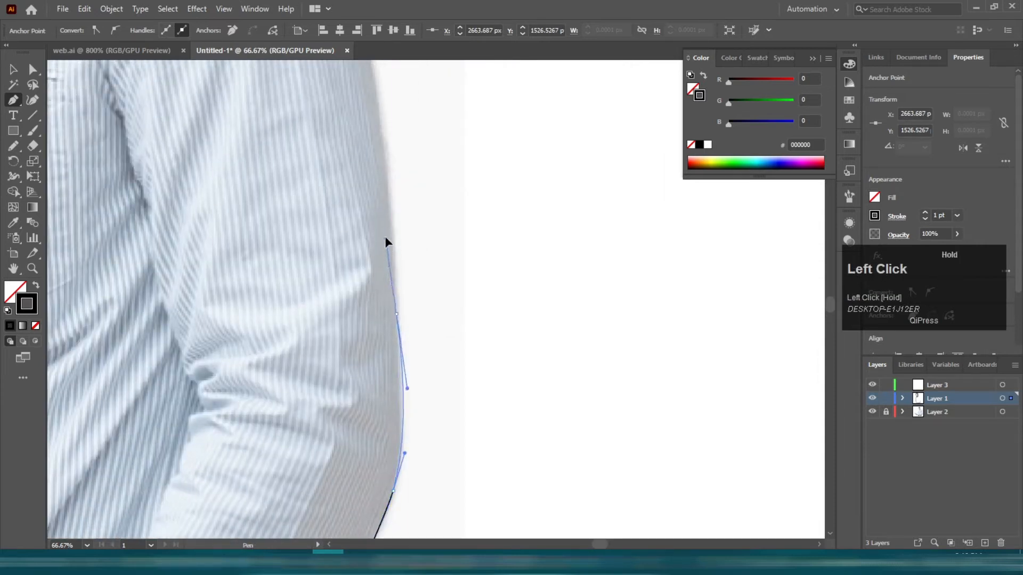
pyautogui.moveTo(389, 218); pyautogui.dragTo(390, 218)
pyautogui.moveTo(394, 184); pyautogui.dragTo(435, 493)
# Trace the right shoulder to the collar, follow the collar's top edge and close the shirt path at its starting corner.
pyautogui.moveTo(395, 299); pyautogui.dragTo(382, 271)
pyautogui.moveTo(338, 203); pyautogui.dragTo(429, 300)
pyautogui.moveTo(295, 201); pyautogui.dragTo(215, 180)
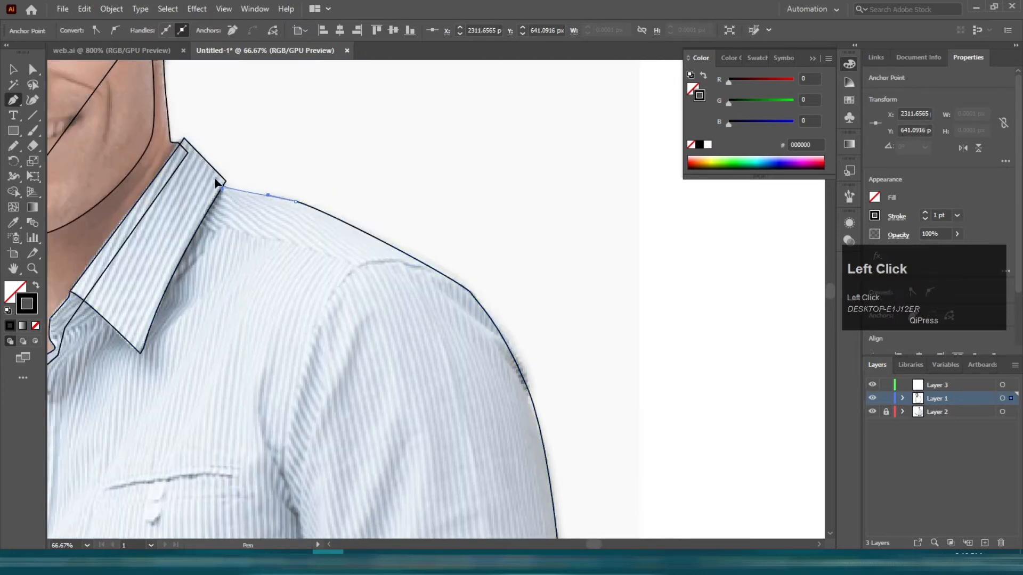
pyautogui.click(184, 141)
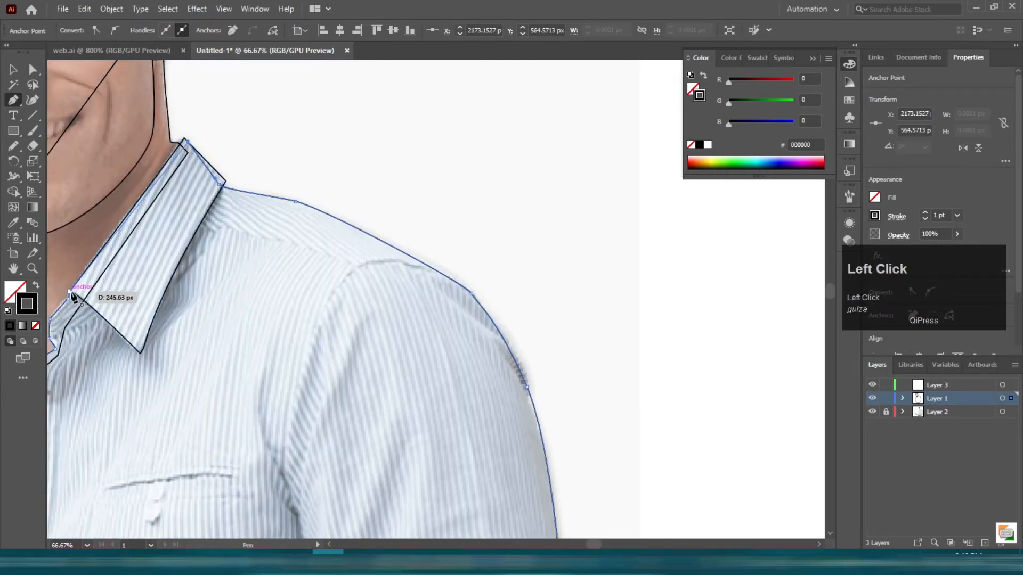
pyautogui.scroll(-2, 327, 198)
# Outline the small dark triangular shadow beneath the left collar tip as a closed shape.
pyautogui.scroll(6, 176, 250)
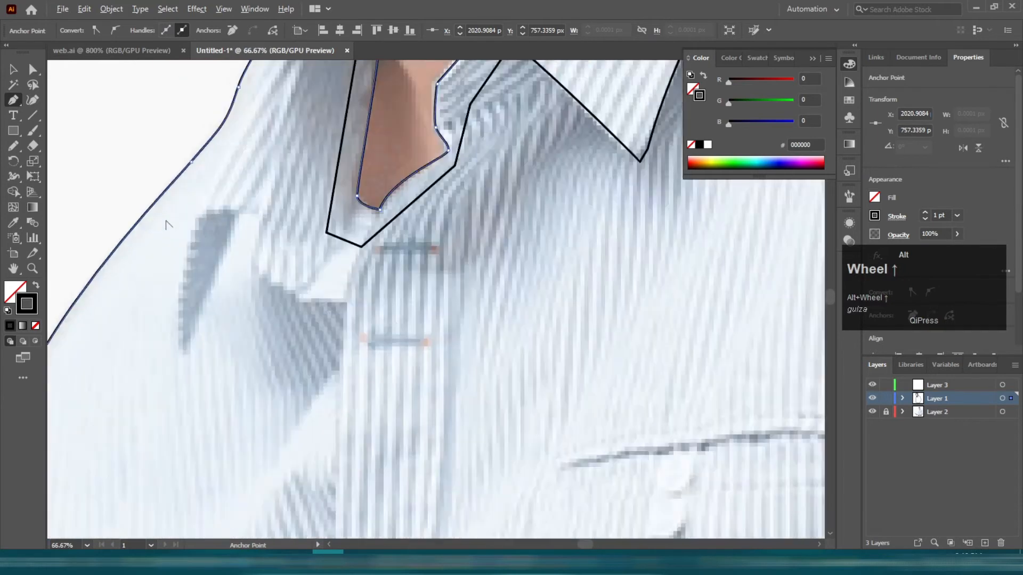
pyautogui.scroll(-2, 173, 364)
pyautogui.scroll(1, 174, 377)
pyautogui.moveTo(167, 422); pyautogui.dragTo(184, 287)
pyautogui.click(169, 421)
pyautogui.scroll(-3, 238, 372)
pyautogui.scroll(2, 301, 241)
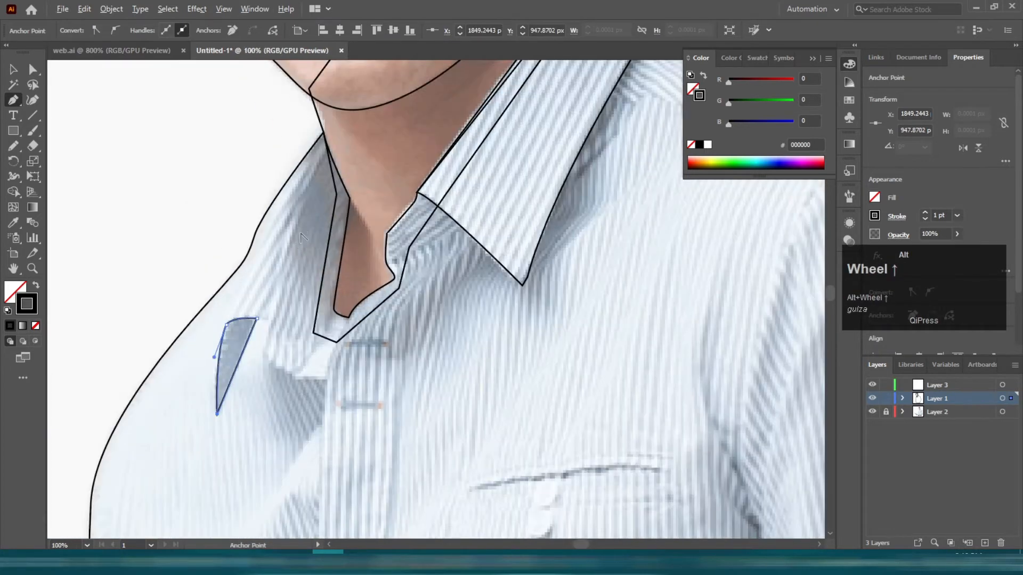
# Trace the left collar flap from the neck down its outer edge and along its lower edge to the neckline's base.
pyautogui.click(324, 133)
pyautogui.hotkey('ctrl', 'z')
pyautogui.click(226, 323)
pyautogui.moveTo(218, 338); pyautogui.dragTo(240, 346)
pyautogui.moveTo(326, 384); pyautogui.dragTo(327, 384)
pyautogui.moveTo(348, 318); pyautogui.dragTo(350, 323)
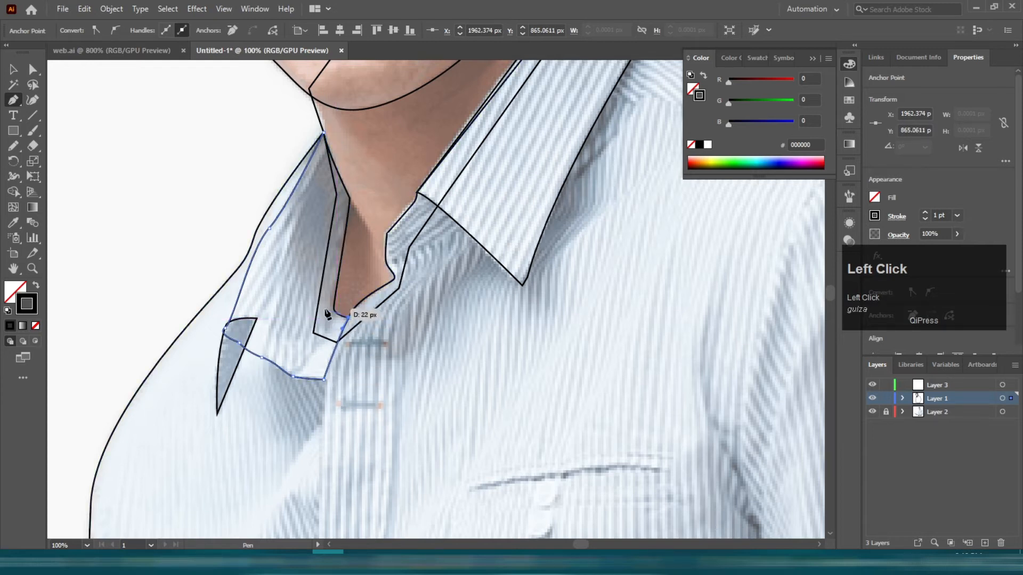
# Trace the left collar flap's inner edge up along the neck and close the shape at the top.
pyautogui.keyDown('alt'); pyautogui.scroll(2, 338, 284); pyautogui.keyUp('alt')
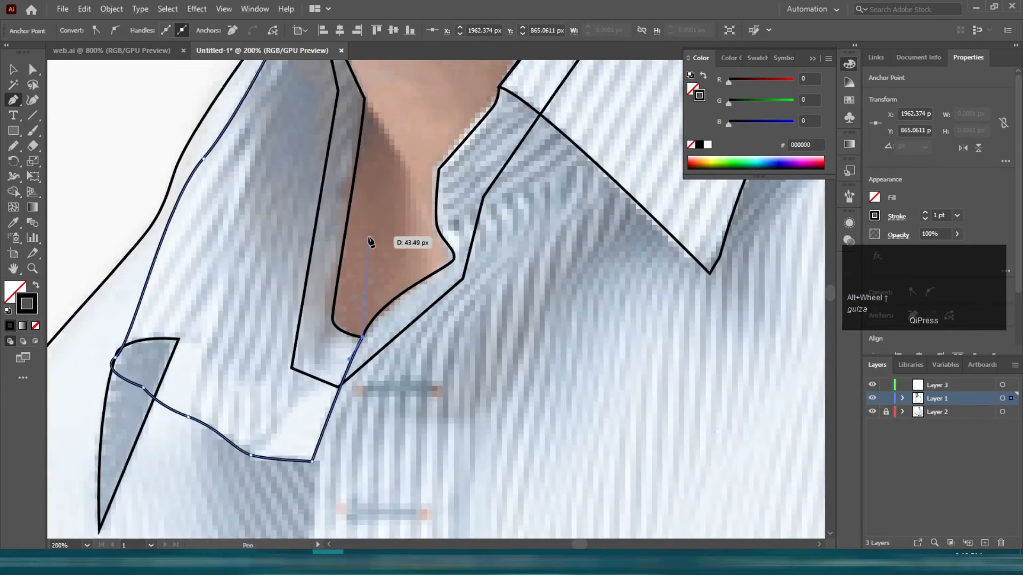
pyautogui.keyDown('alt'); pyautogui.scroll(-2, 368, 240); pyautogui.keyUp('alt')
pyautogui.click(390, 139)
pyautogui.click(341, 105)
# Start the button placket path at the neckline and trace its right edge down to the shirt hem.
pyautogui.keyDown('alt'); pyautogui.scroll(-4, 376, 198); pyautogui.keyUp('alt')
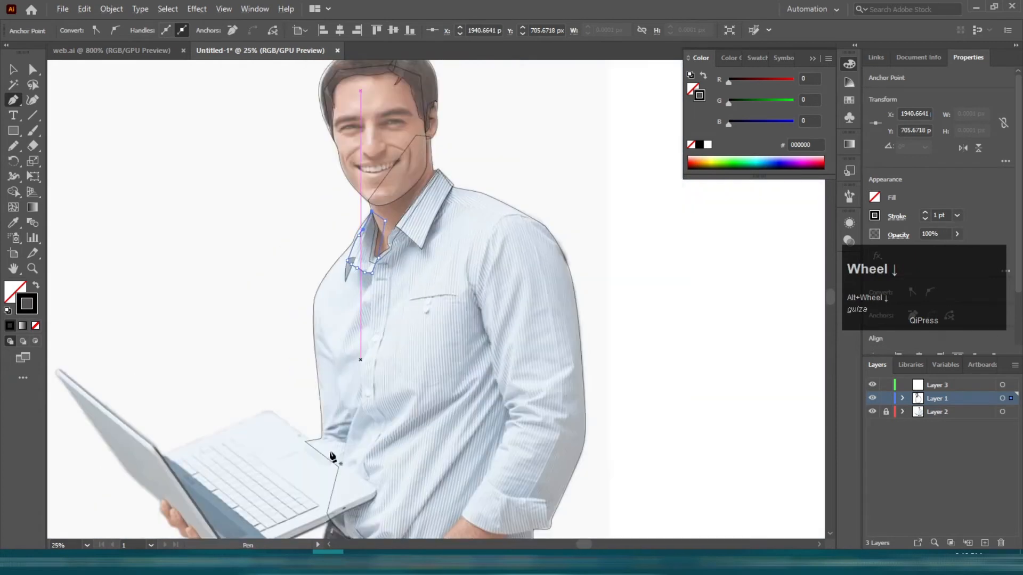
pyautogui.keyDown('alt'); pyautogui.scroll(2, 352, 421); pyautogui.keyUp('alt')
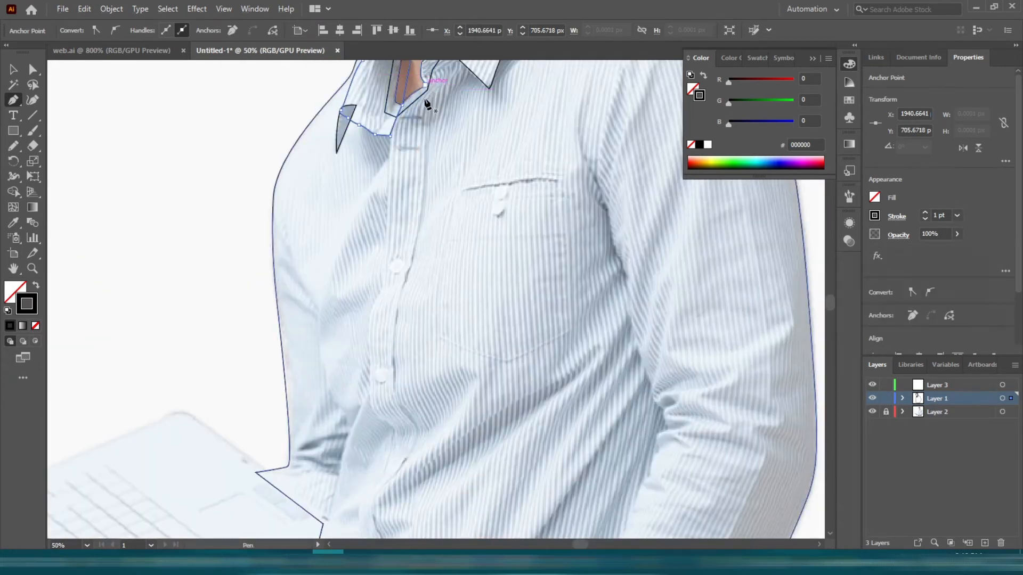
pyautogui.click(426, 85)
pyautogui.moveTo(426, 140); pyautogui.dragTo(406, 286)
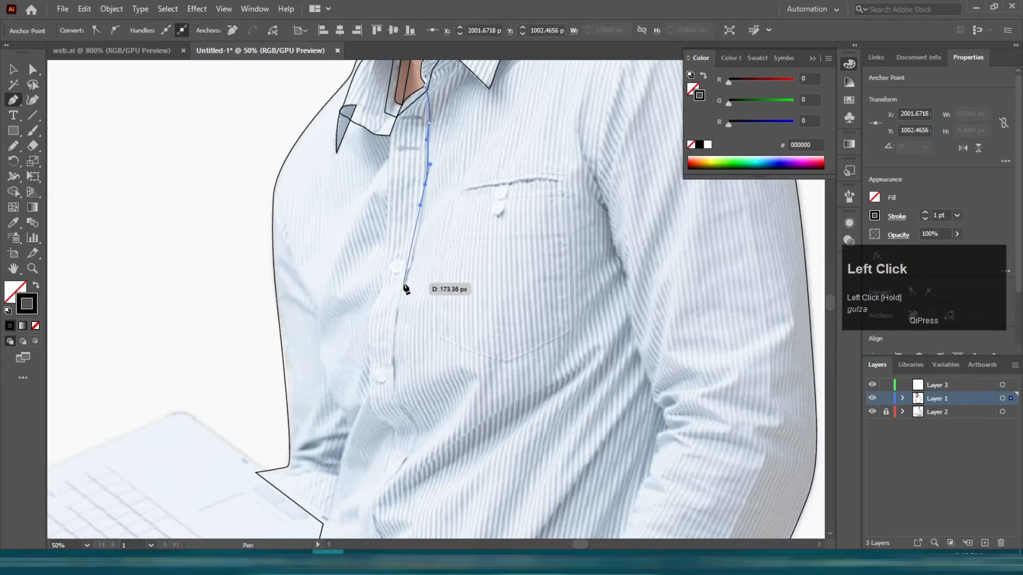
pyautogui.moveTo(415, 446); pyautogui.dragTo(442, 331)
pyautogui.click(405, 460)
pyautogui.moveTo(392, 503); pyautogui.dragTo(397, 518)
pyautogui.click(409, 527)
pyautogui.scroll(-2, 410, 525)
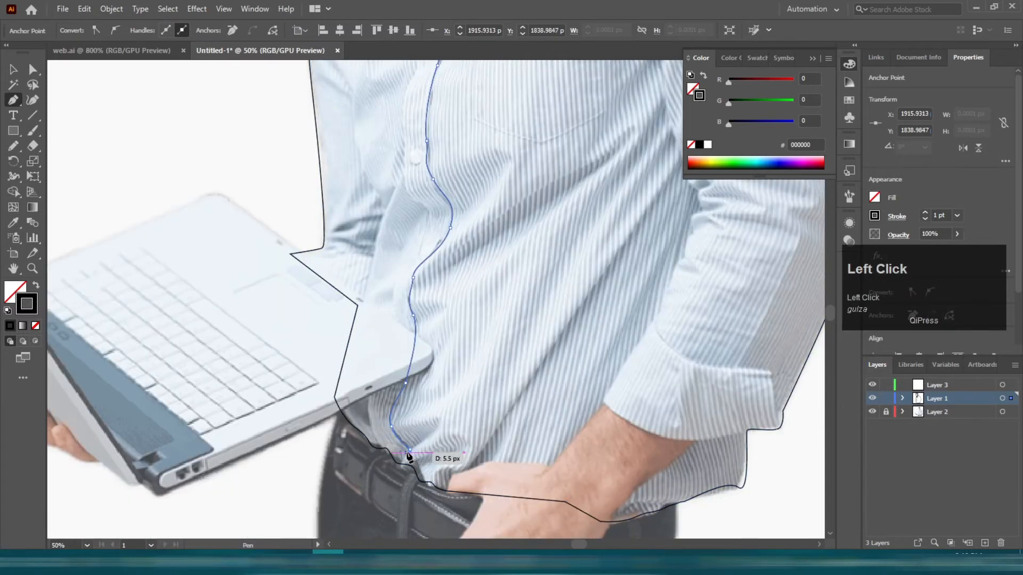
# Trace the placket's bottom edge along the hem and the lower part of its left edge upward.
pyautogui.scroll(1, 408, 455)
pyautogui.click(376, 452)
pyautogui.click(375, 463)
pyautogui.moveTo(371, 402); pyautogui.dragTo(405, 320)
pyautogui.scroll(3, 390, 303)
pyautogui.hotkey('ctrl', 'z')
pyautogui.click(389, 391)
pyautogui.click(400, 390)
pyautogui.moveTo(424, 270); pyautogui.dragTo(402, 248)
pyautogui.moveTo(404, 214); pyautogui.dragTo(433, 159)
# Continue up the placket's left edge to the collar and close the shape at the neckline.
pyautogui.scroll(4, 414, 189)
pyautogui.moveTo(438, 124); pyautogui.dragTo(440, 124)
pyautogui.scroll(3, 428, 138)
pyautogui.click(425, 117)
pyautogui.scroll(5, 450, 268)
pyautogui.click(416, 388)
pyautogui.moveTo(424, 238); pyautogui.dragTo(425, 180)
pyautogui.click(425, 214)
pyautogui.click(460, 188)
# Start a sleeve seam path at the right armpit and trace the crease between sleeve and torso downward.
pyautogui.scroll(-3, 461, 195)
pyautogui.scroll(2, 549, 260)
pyautogui.scroll(2, 509, 205)
pyautogui.scroll(-3, 493, 224)
pyautogui.scroll(-5, 474, 273)
pyautogui.scroll(3, 426, 235)
pyautogui.scroll(-3, 426, 211)
pyautogui.scroll(5, 449, 162)
pyautogui.scroll(1, 430, 142)
pyautogui.scroll(1, 429, 140)
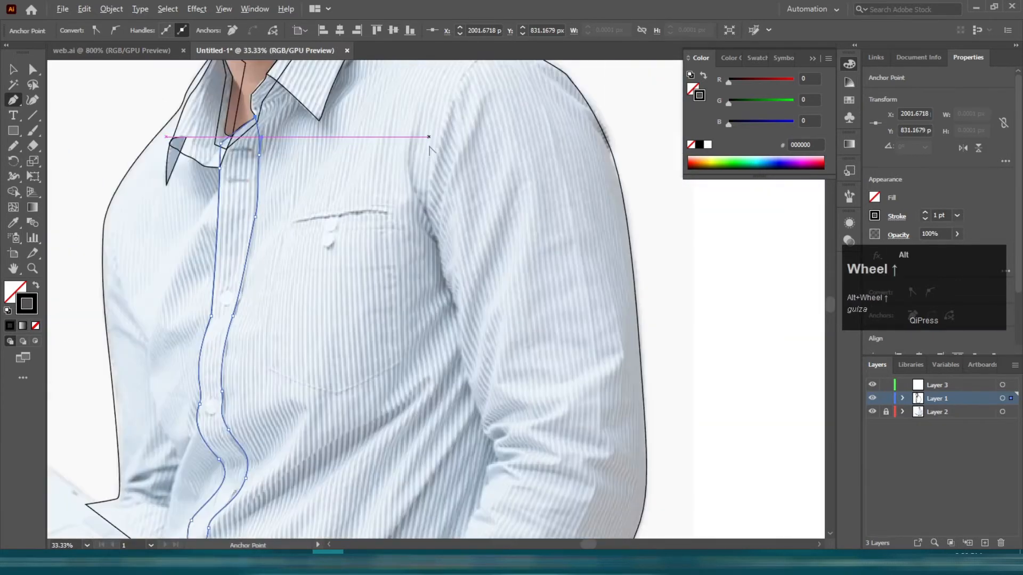
pyautogui.click(422, 202)
pyautogui.moveTo(440, 251); pyautogui.dragTo(445, 274)
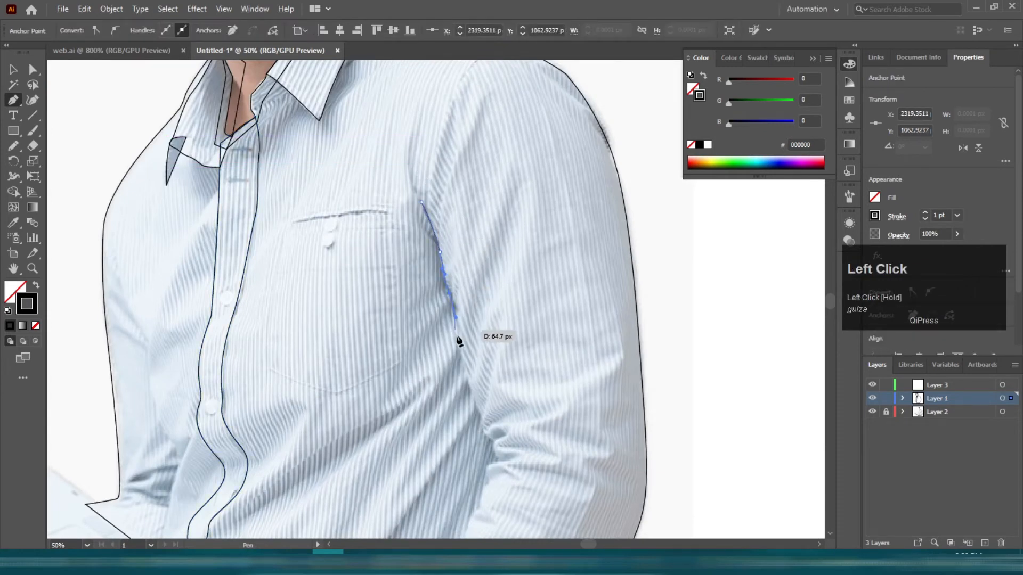
pyautogui.moveTo(473, 426); pyautogui.dragTo(483, 469)
# Continue the sleeve seam path past the elbow folds and along the cuff's inner side down to the wrist.
pyautogui.press('space')
pyautogui.moveTo(506, 393); pyautogui.dragTo(449, 185)
pyautogui.hotkey('ctrl', 'x')
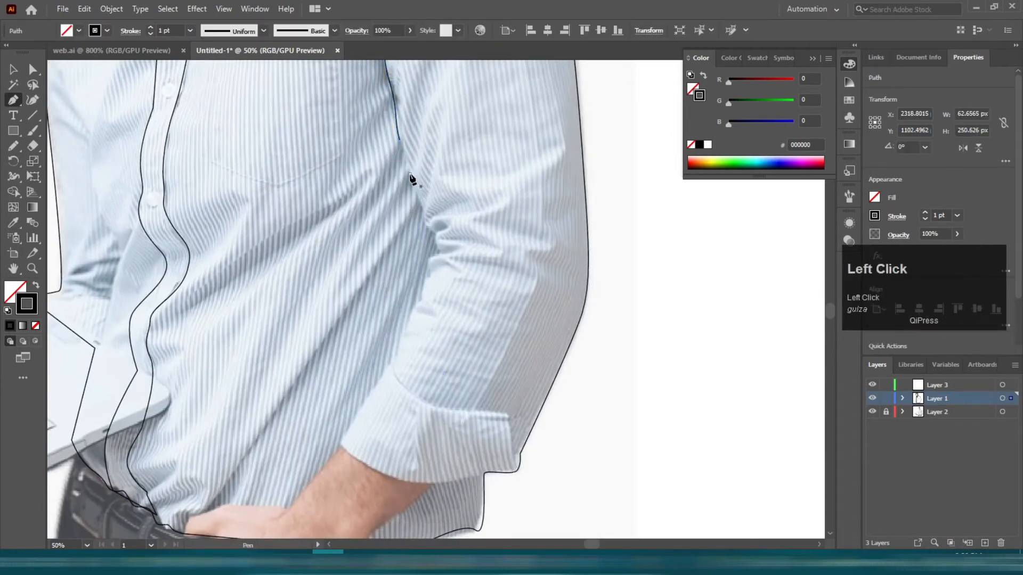
pyautogui.click(413, 176)
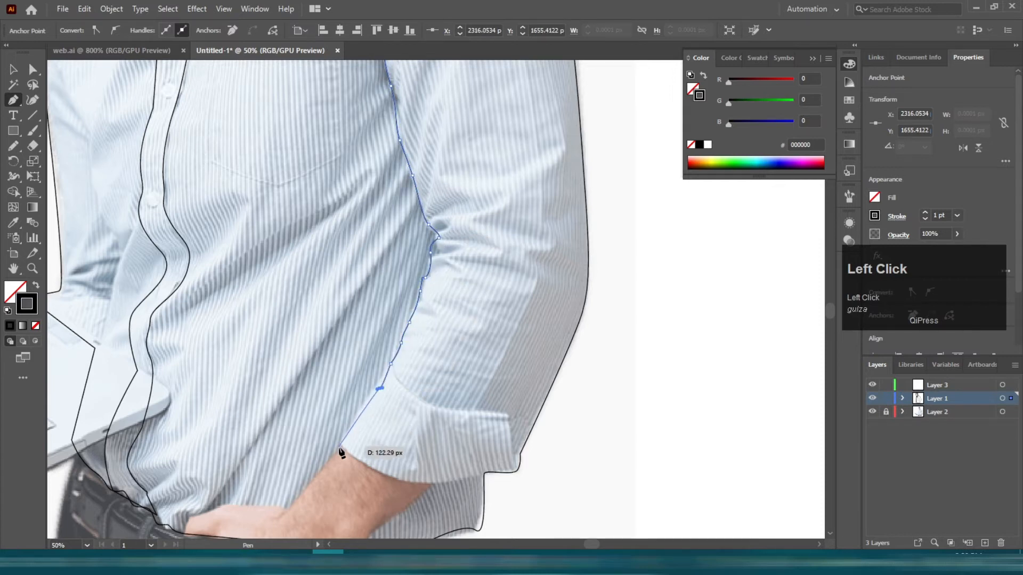
pyautogui.scroll(-2, 298, 262)
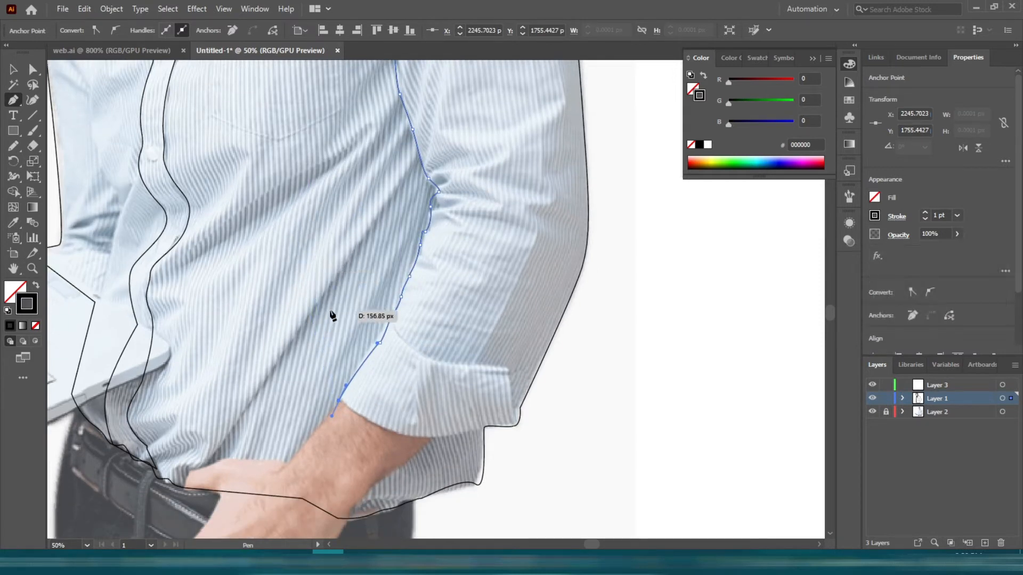
# Start the forearm outline along the cuff's lower edge and trace down the arm's upper edge toward the thumb.
pyautogui.scroll(-4, 433, 361)
pyautogui.click(440, 345)
pyautogui.scroll(2, 407, 350)
pyautogui.moveTo(274, 262); pyautogui.dragTo(195, 172)
pyautogui.click(274, 262)
pyautogui.press('space')
pyautogui.moveTo(267, 287); pyautogui.dragTo(474, 186)
pyautogui.moveTo(379, 283); pyautogui.dragTo(191, 303)
pyautogui.click(378, 284)
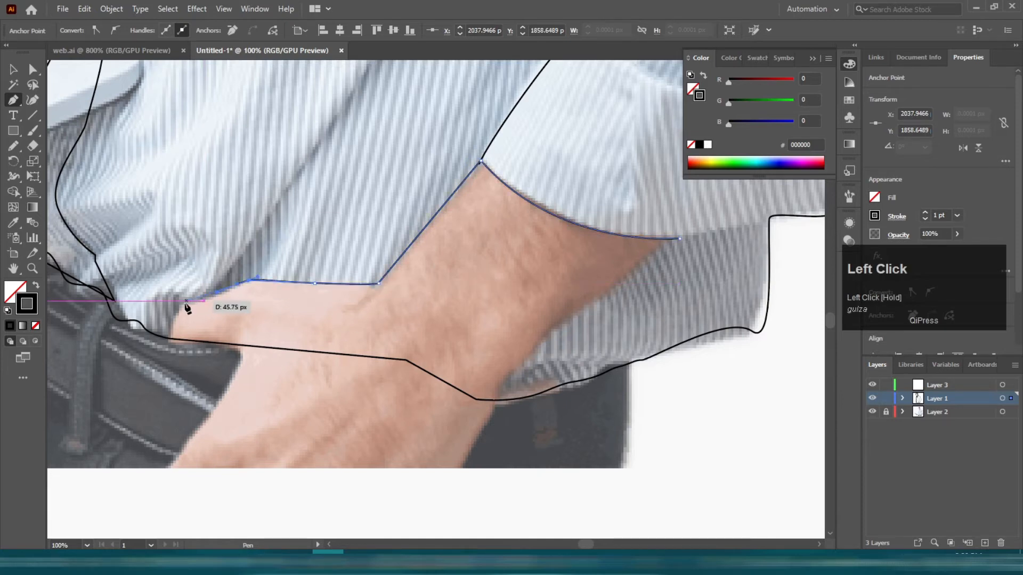
# Trace the hand outline around the thumb's tip and along its underside to the trouser pocket.
pyautogui.moveTo(166, 343); pyautogui.dragTo(162, 345)
pyautogui.scroll(1, 170, 307)
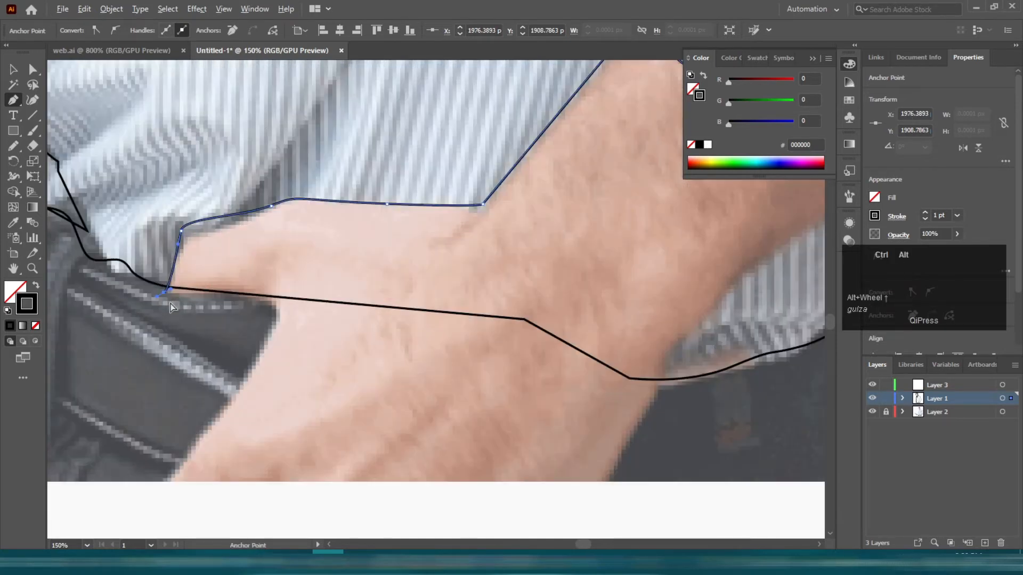
pyautogui.keyDown('ctrl'); pyautogui.click(180, 243); pyautogui.keyUp('ctrl')
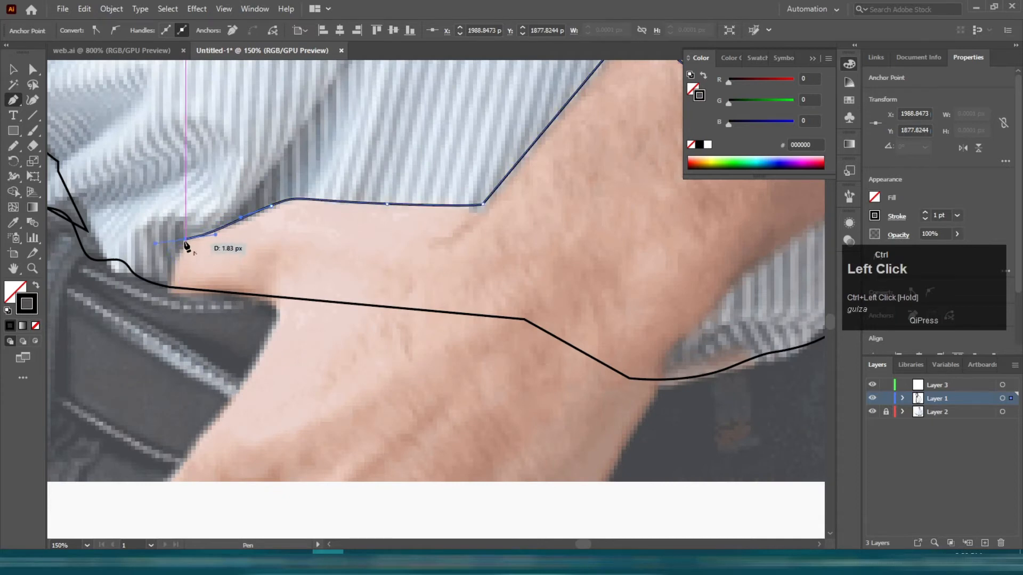
pyautogui.moveTo(169, 293); pyautogui.dragTo(166, 320)
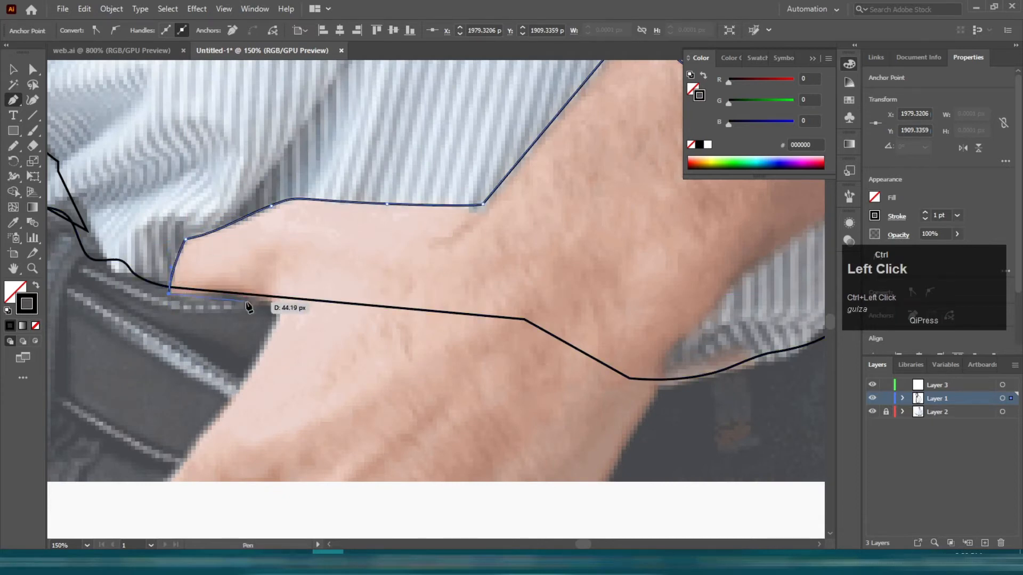
pyautogui.moveTo(267, 302); pyautogui.dragTo(286, 314)
# Trace the hand's left edge down to the photo's bottom and across to the other side of the hand.
pyautogui.moveTo(246, 379); pyautogui.dragTo(227, 408)
pyautogui.press('space')
pyautogui.moveTo(211, 412); pyautogui.dragTo(309, 193)
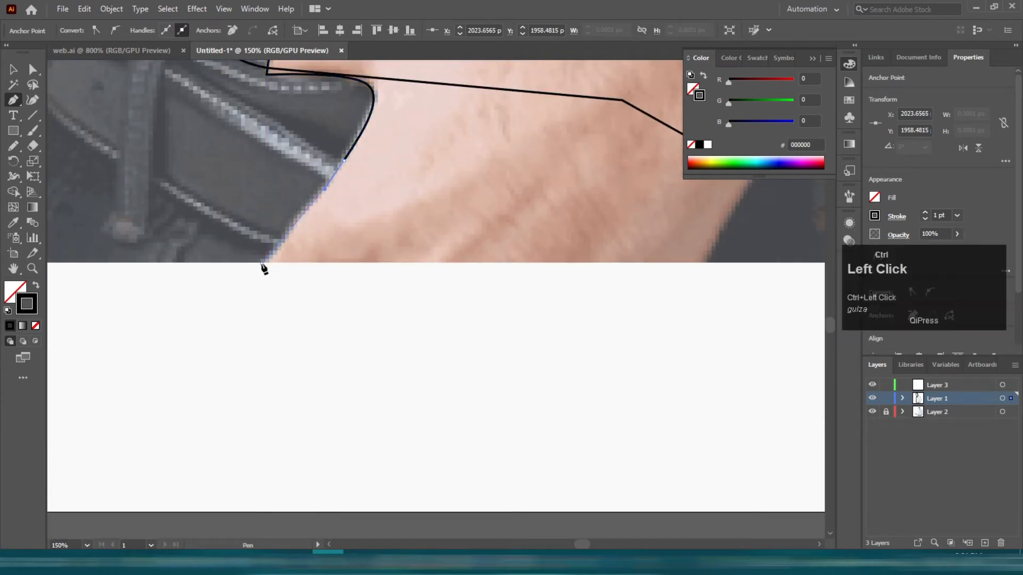
pyautogui.press('space')
pyautogui.moveTo(693, 297); pyautogui.dragTo(429, 358)
pyautogui.click(441, 325)
# Trace the right edge of the hand and forearm up to the cuff and close the shape there.
pyautogui.moveTo(486, 245); pyautogui.dragTo(488, 230)
pyautogui.moveTo(510, 183); pyautogui.dragTo(524, 174)
pyautogui.press('space')
pyautogui.moveTo(549, 143); pyautogui.dragTo(336, 334)
pyautogui.moveTo(374, 300); pyautogui.dragTo(418, 276)
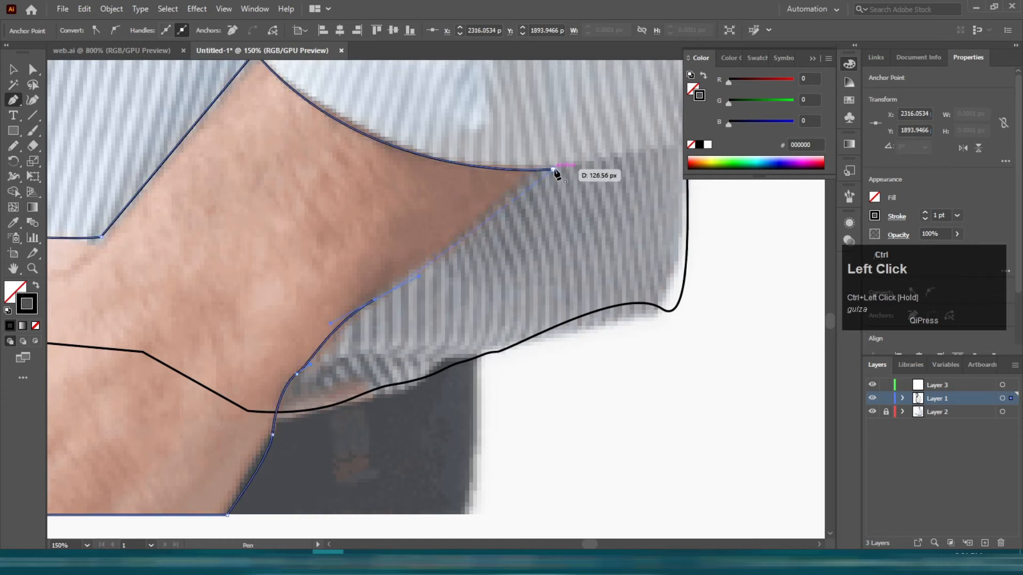
# Start the cuff outline at the sleeve seam, tracing its upper fold and right edge down to the outer corner.
pyautogui.scroll(-2, 554, 171)
pyautogui.scroll(3, 429, 142)
pyautogui.moveTo(423, 139); pyautogui.dragTo(658, 244)
pyautogui.scroll(-2, 655, 244)
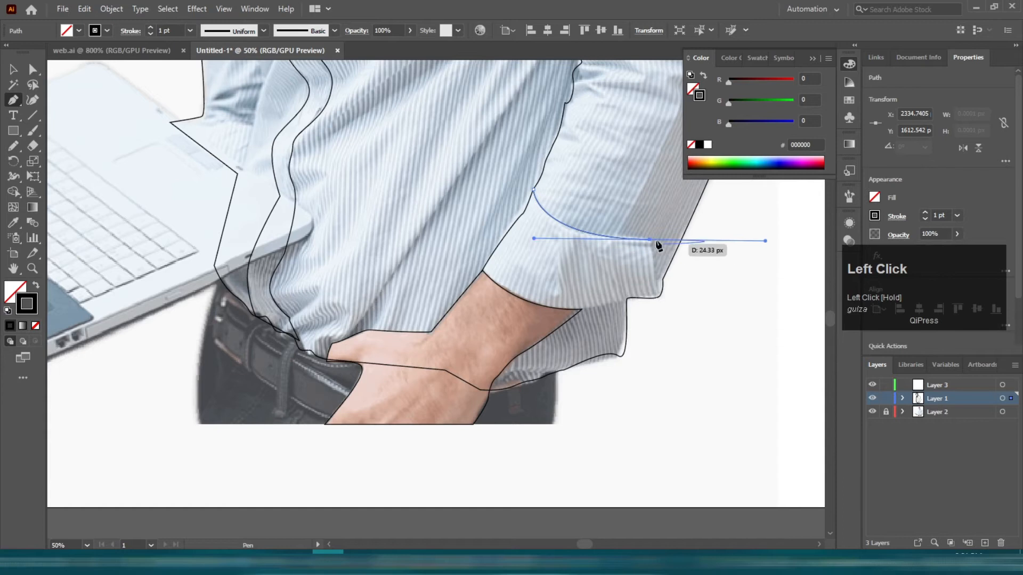
pyautogui.scroll(2, 660, 289)
pyautogui.click(660, 296)
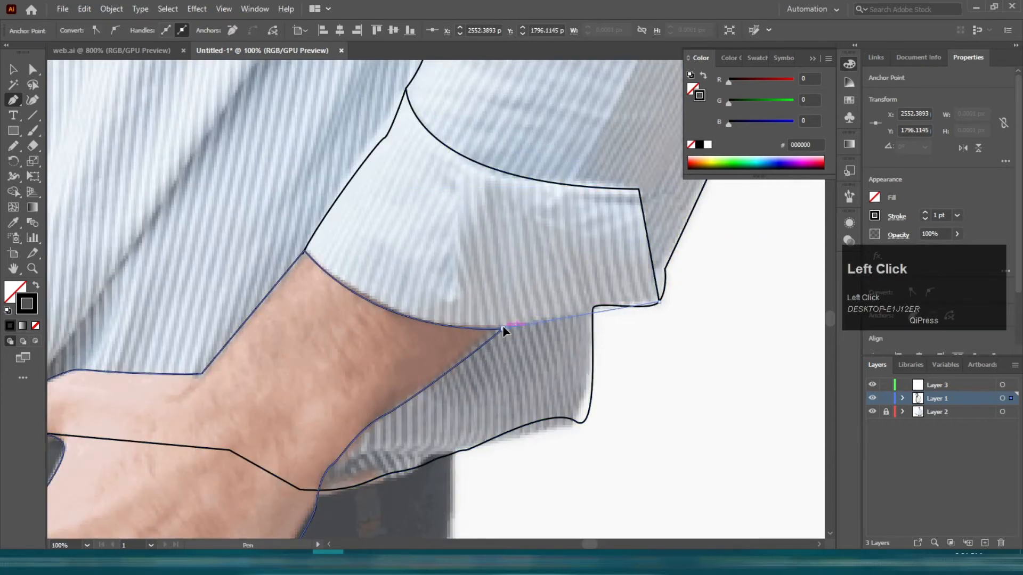
# Trace the cuff's lower edge and inner side back to the starting anchor, close the shape and deselect it.
pyautogui.scroll(-1, 305, 254)
pyautogui.moveTo(305, 256); pyautogui.dragTo(173, 153)
pyautogui.moveTo(242, 158); pyautogui.dragTo(383, 150)
pyautogui.scroll(1, 359, 182)
pyautogui.click(377, 129)
pyautogui.hotkey('ctrl', 'z')
pyautogui.click(356, 178)
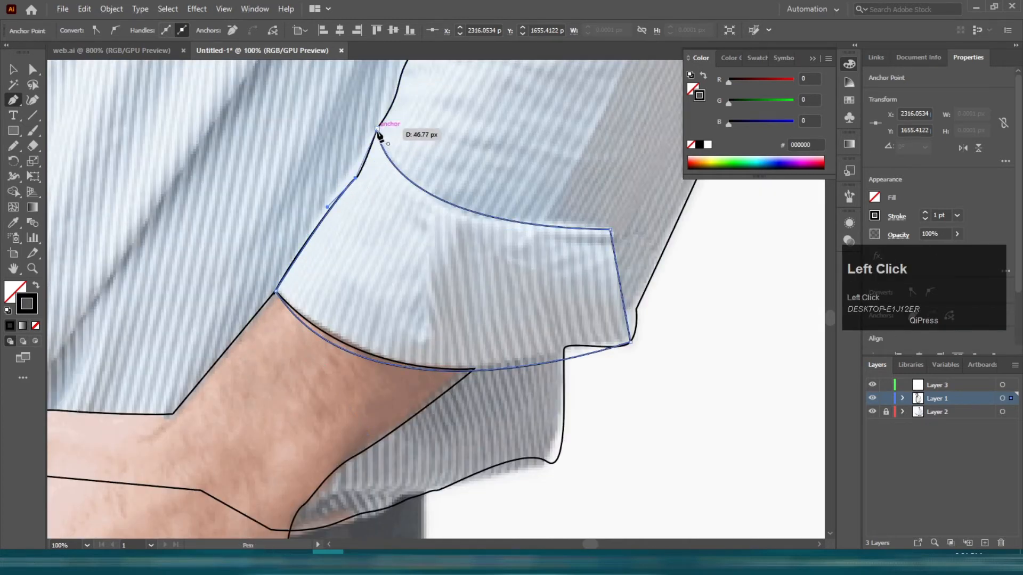
pyautogui.click(377, 129)
pyautogui.scroll(-2, 362, 160)
pyautogui.press('v')
pyautogui.scroll(-2, 413, 236)
pyautogui.click(463, 350)
# Start the trousers outline at the waist beside the laptop and trace the left side down to the photo's bottom.
pyautogui.scroll(3, 242, 248)
pyautogui.scroll(3, 239, 245)
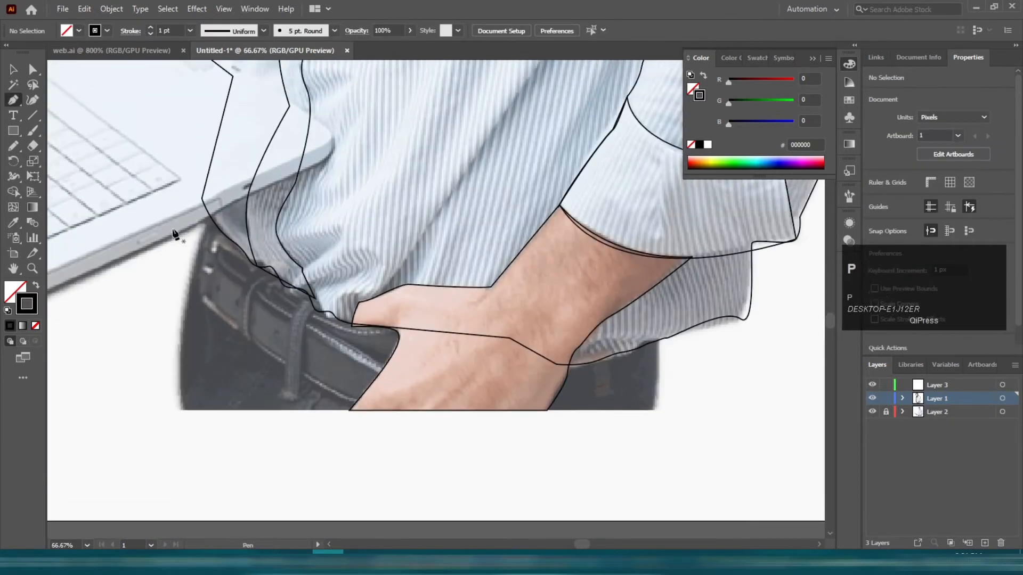
pyautogui.press('p')
pyautogui.click(200, 184)
pyautogui.scroll(-1, 151, 419)
pyautogui.moveTo(159, 410); pyautogui.dragTo(172, 479)
pyautogui.click(159, 410)
# Trace the trousers' bottom edge and right side, close the shape at the waist's starting point and deselect it.
pyautogui.click(631, 411)
pyautogui.moveTo(638, 333); pyautogui.dragTo(628, 308)
pyautogui.click(638, 333)
pyautogui.click(179, 202)
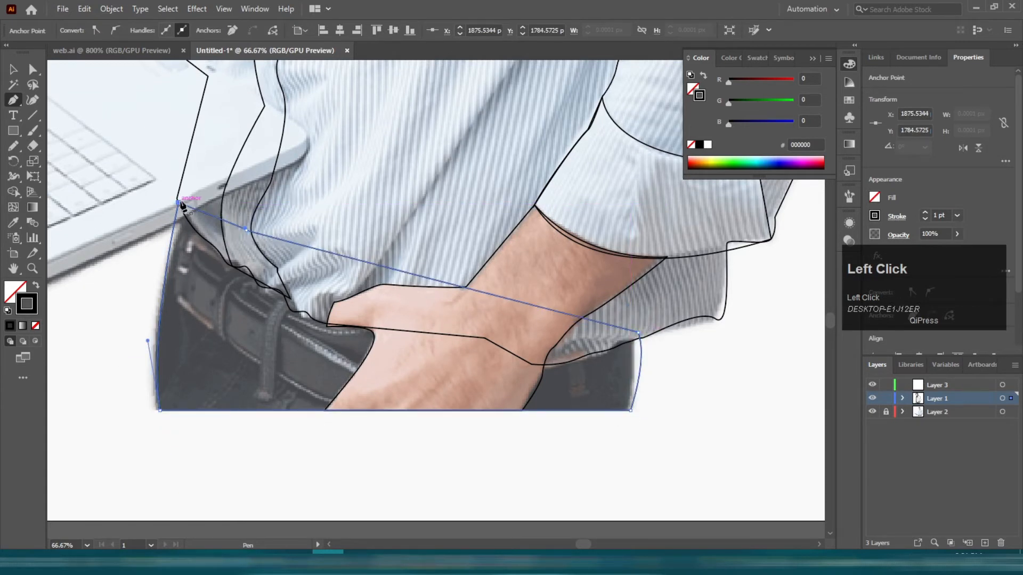
pyautogui.keyDown('ctrl'); pyautogui.click(174, 432); pyautogui.keyUp('ctrl')
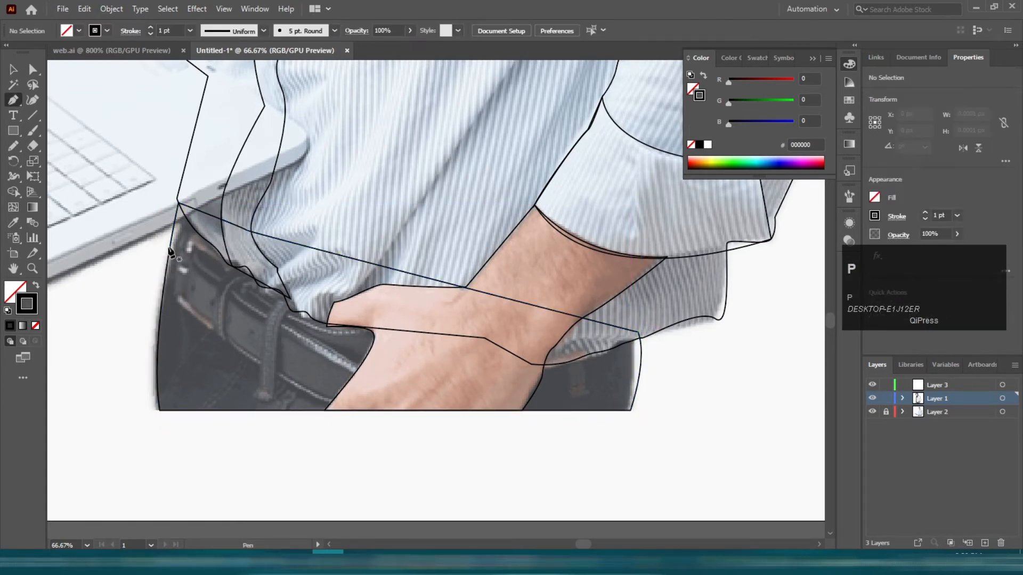
# Trace a belt outline from the trousers' left edge down to the hand and back along the belt's upper edge.
pyautogui.scroll(1, 198, 293)
pyautogui.moveTo(294, 341); pyautogui.dragTo(189, 321)
pyautogui.scroll(-2, 168, 293)
pyautogui.scroll(1, 147, 313)
pyautogui.moveTo(143, 354); pyautogui.dragTo(170, 291)
pyautogui.click(123, 200)
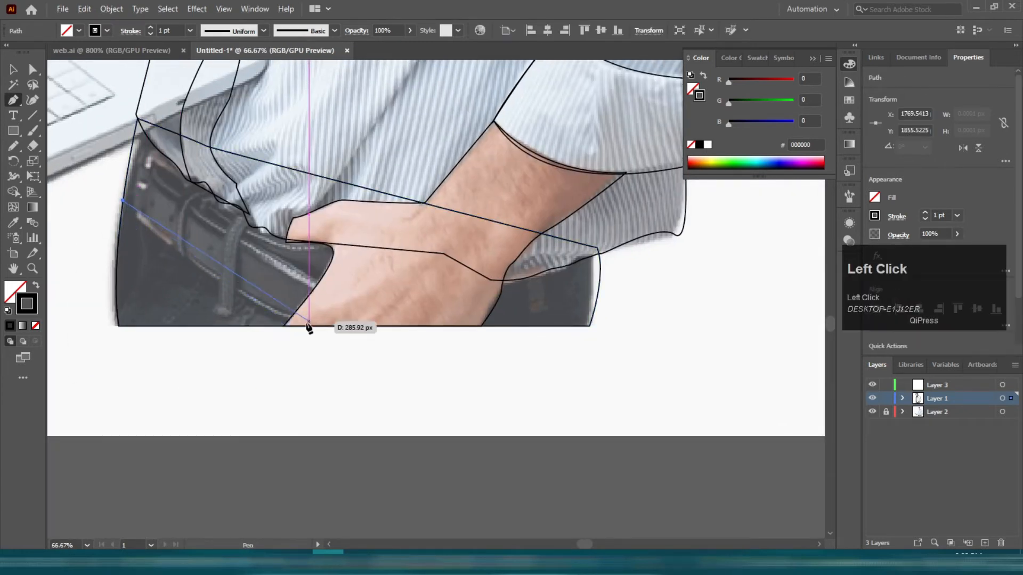
pyautogui.moveTo(304, 326); pyautogui.dragTo(385, 358)
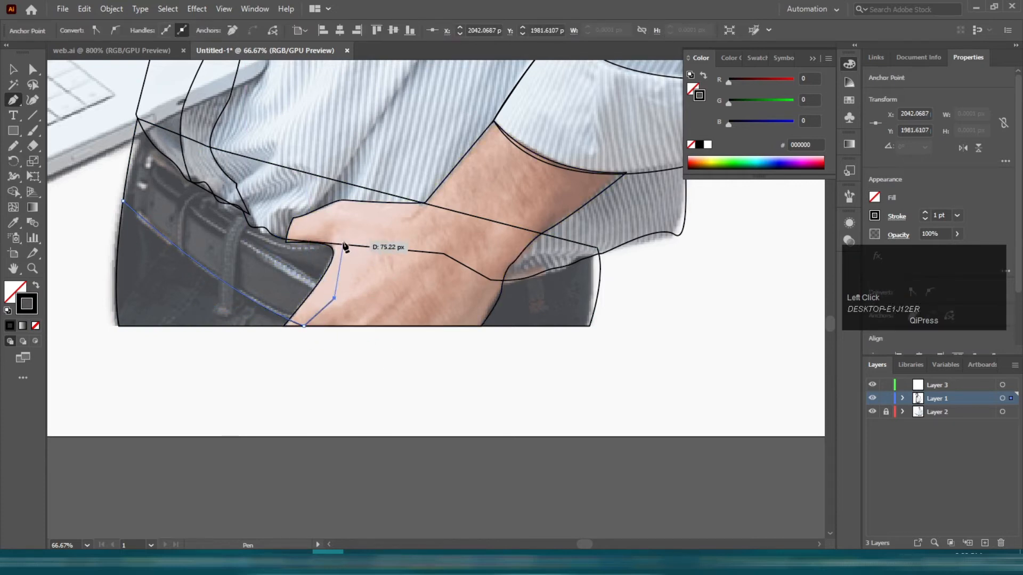
pyautogui.moveTo(228, 229); pyautogui.dragTo(130, 156)
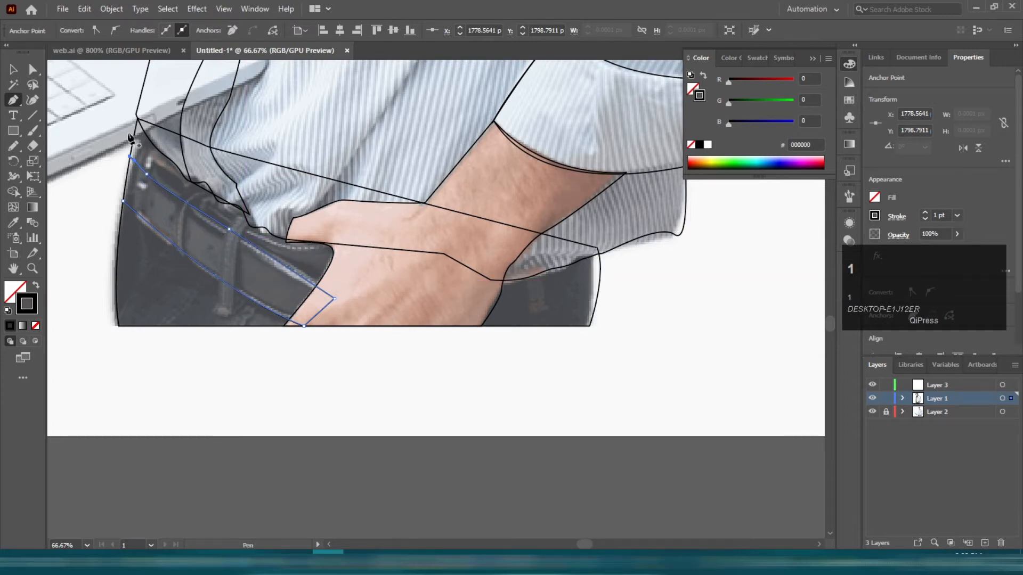
# Trace the belt loop nearest the hand from the shirt hem down past the belt and back, closing the shape.
pyautogui.scroll(2, 233, 284)
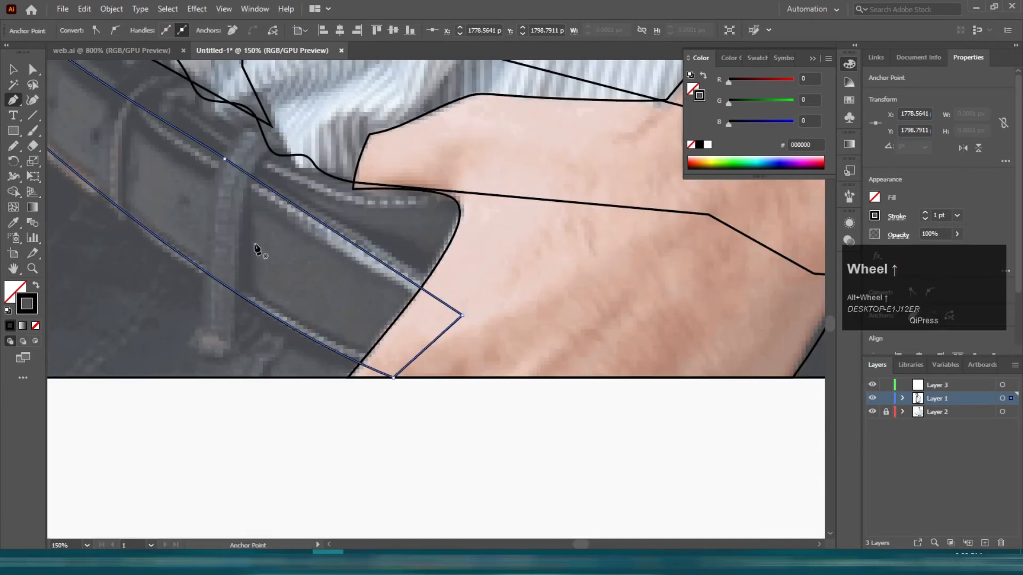
pyautogui.click(275, 153)
pyautogui.moveTo(241, 219); pyautogui.dragTo(235, 284)
pyautogui.moveTo(233, 351); pyautogui.dragTo(227, 364)
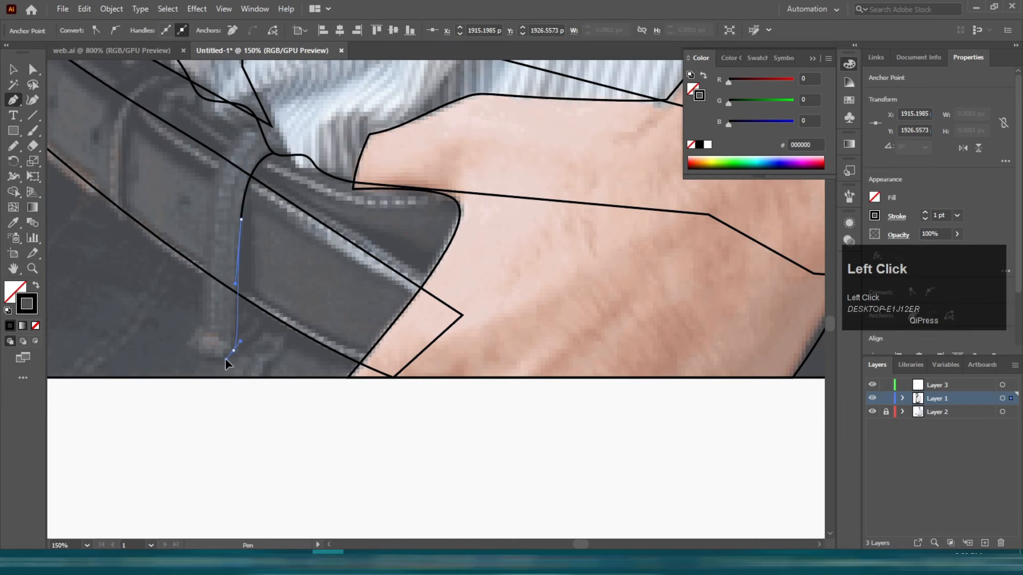
pyautogui.moveTo(198, 324); pyautogui.dragTo(201, 314)
pyautogui.scroll(1, 240, 184)
pyautogui.moveTo(241, 172); pyautogui.dragTo(277, 136)
pyautogui.click(241, 172)
pyautogui.click(274, 201)
# Outline the second belt loop on the laptop side, curving from the hem down to the belt's lower edge and back.
pyautogui.hscroll(-5, 274, 200)
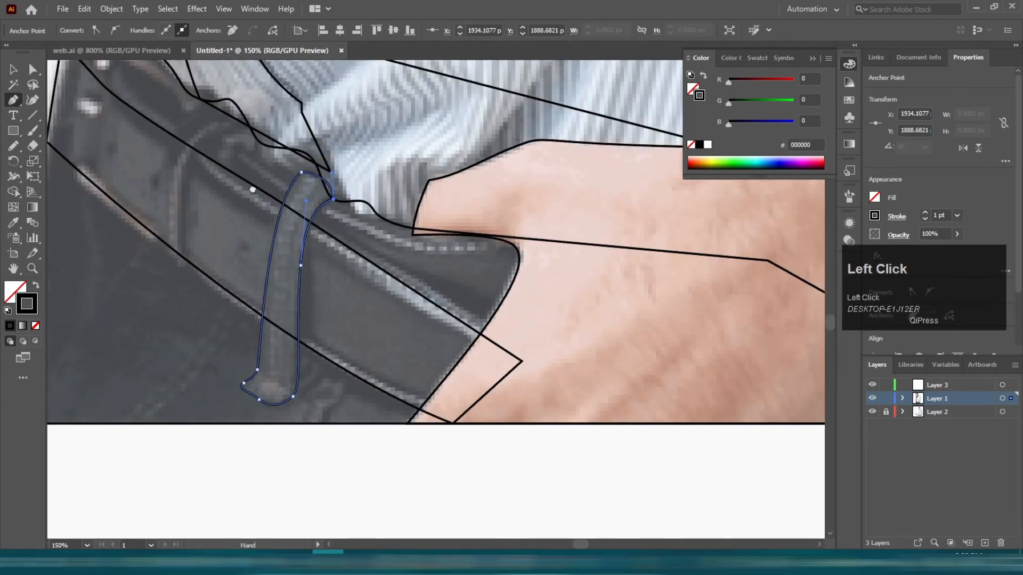
pyautogui.click(297, 131)
pyautogui.moveTo(262, 415); pyautogui.dragTo(265, 415)
pyautogui.moveTo(250, 271); pyautogui.dragTo(254, 266)
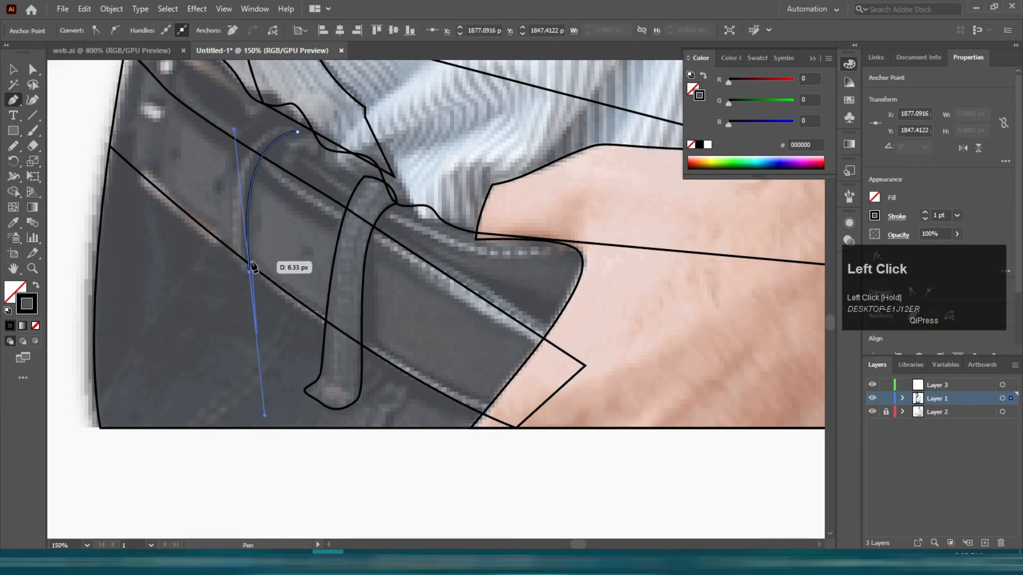
pyautogui.scroll(1, 261, 147)
pyautogui.moveTo(273, 131); pyautogui.dragTo(300, 153)
# Draw a circular belt hole about 7.9 px wide between the two loops, filled black without a stroke.
pyautogui.scroll(-2, 299, 156)
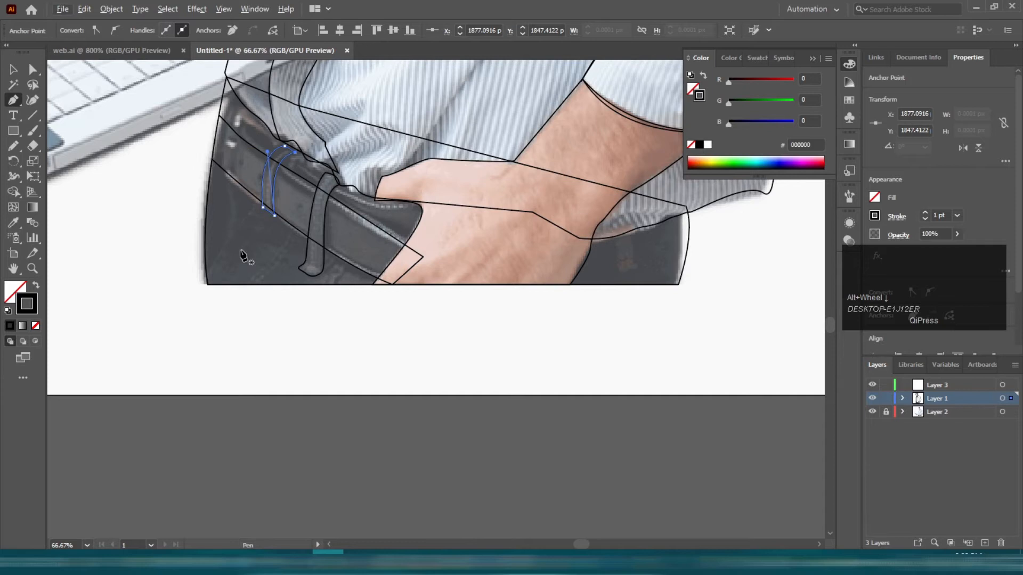
pyautogui.scroll(1, 194, 322)
pyautogui.press('l')
pyautogui.scroll(2, 287, 228)
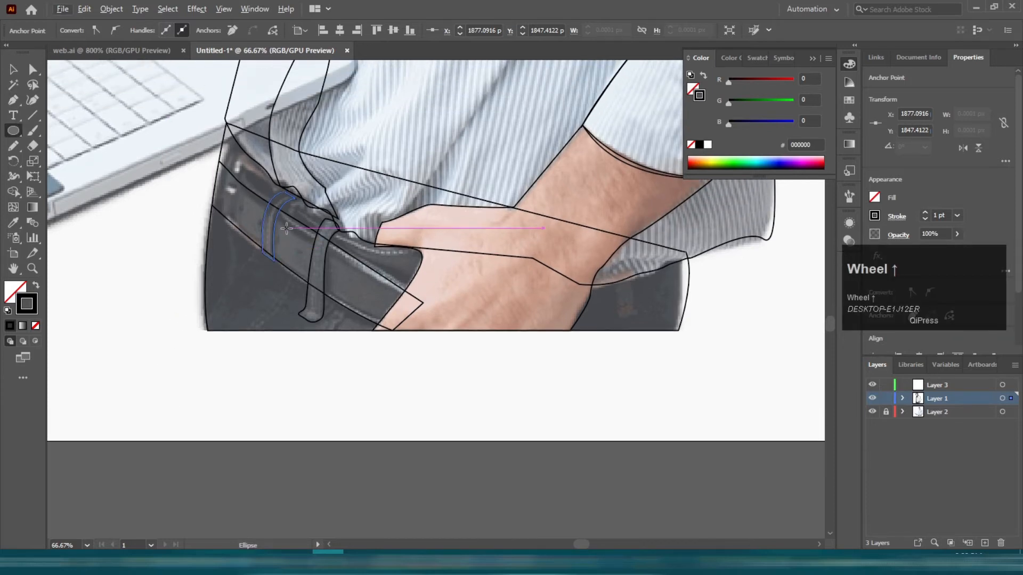
pyautogui.scroll(4, 312, 263)
pyautogui.moveTo(245, 193); pyautogui.dragTo(274, 221)
pyautogui.hotkey('shift', 'x')
# Add two more black belt holes beyond the second loop, about 6.4 × 8.1 px and 4.8 × 6.4 px, and deselect.
pyautogui.moveTo(201, 231); pyautogui.dragTo(396, 365)
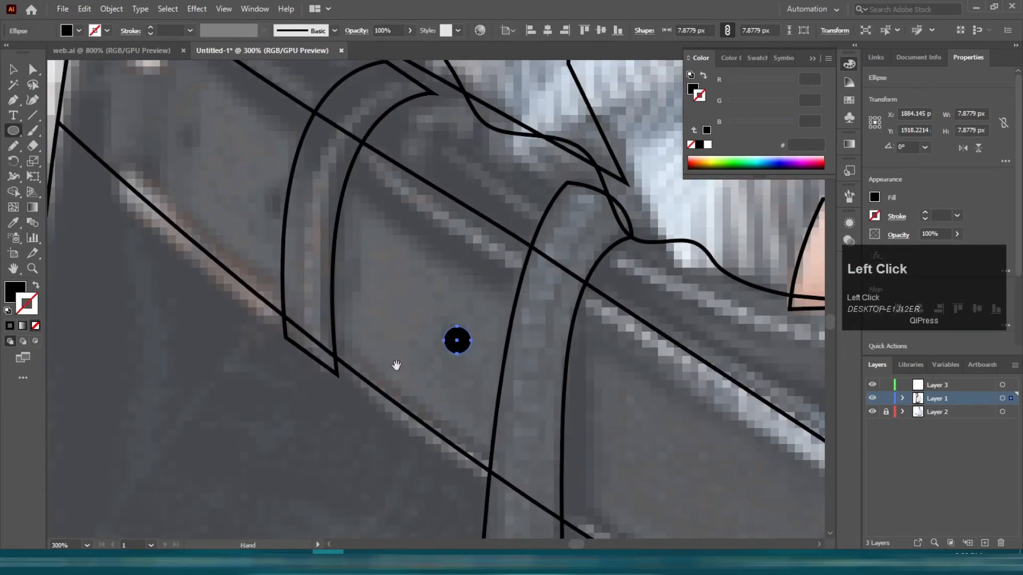
pyautogui.moveTo(271, 210); pyautogui.dragTo(286, 218)
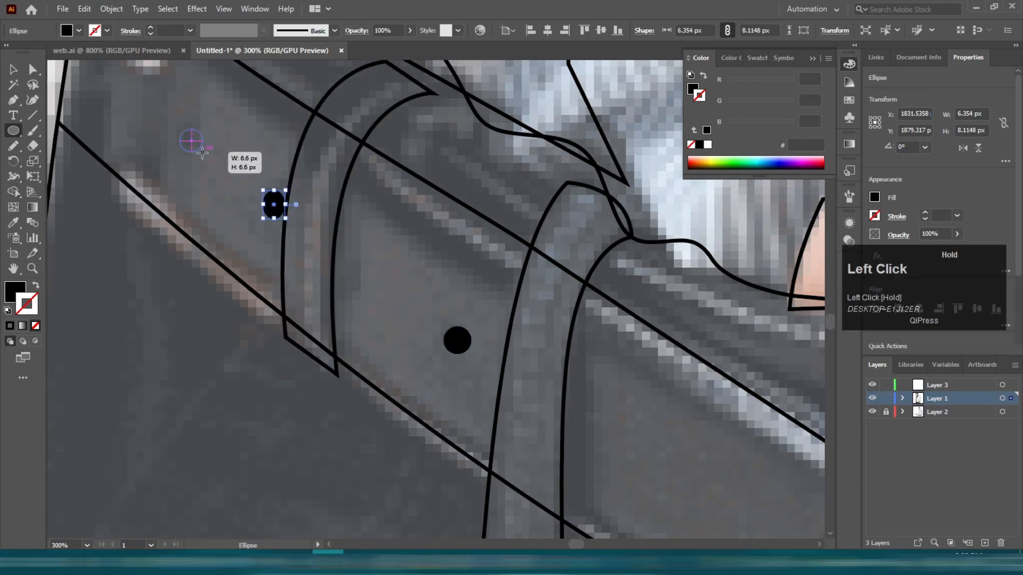
pyautogui.moveTo(203, 153); pyautogui.dragTo(202, 153)
pyautogui.scroll(-2, 201, 152)
pyautogui.press('v')
pyautogui.scroll(-1, 258, 371)
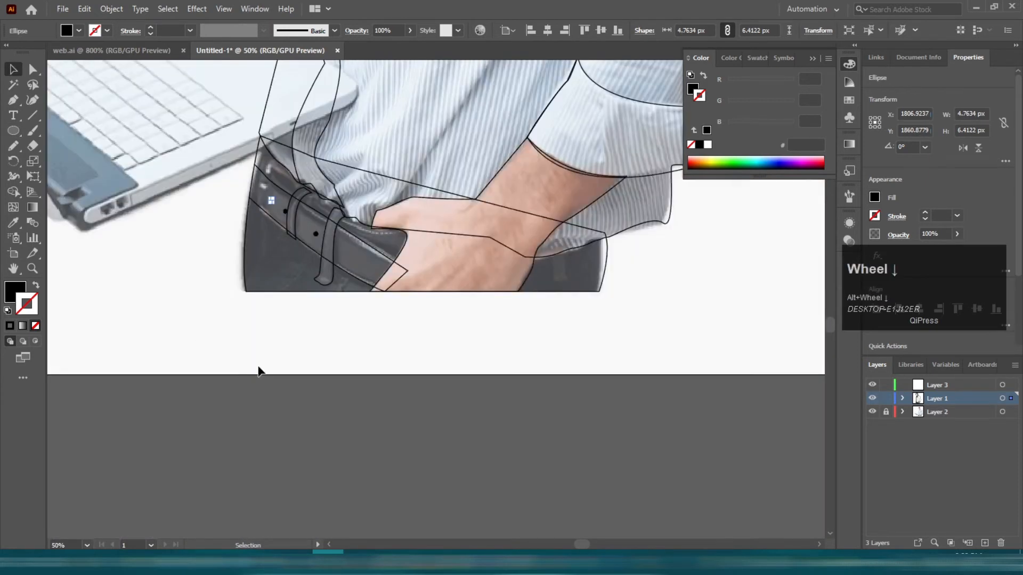
pyautogui.click(258, 372)
# Trace the laptop base from the corner at the shirt around its four corners, using a black stroke without fill, and close it.
pyautogui.moveTo(159, 224); pyautogui.dragTo(495, 378)
pyautogui.scroll(-2, 306, 341)
pyautogui.scroll(1, 311, 341)
pyautogui.press('p')
pyautogui.scroll(1, 397, 180)
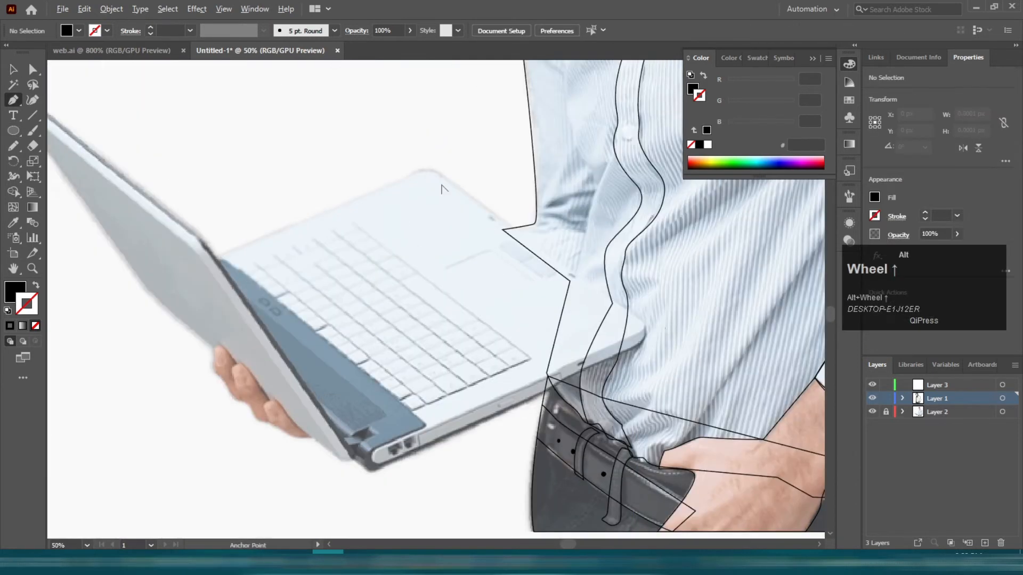
pyautogui.click(427, 161)
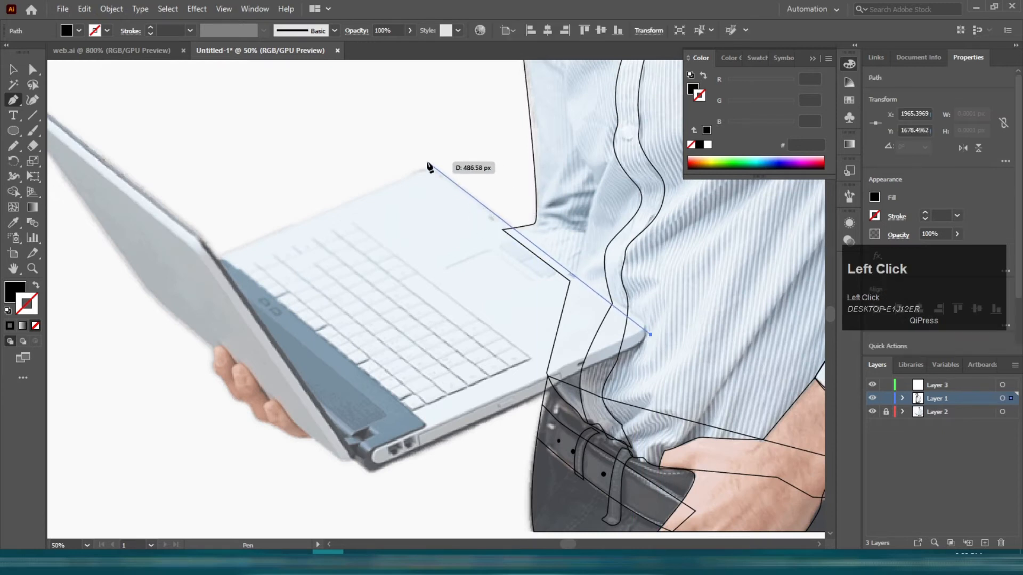
pyautogui.click(202, 264)
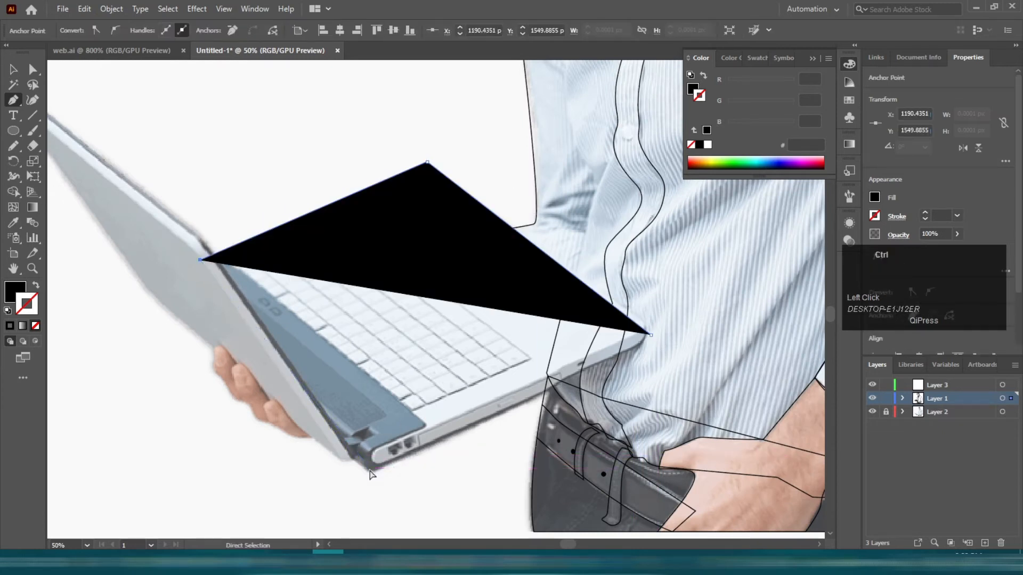
pyautogui.hotkey('ctrl', 'z')
pyautogui.click(201, 262)
pyautogui.hotkey('shift', 'x')
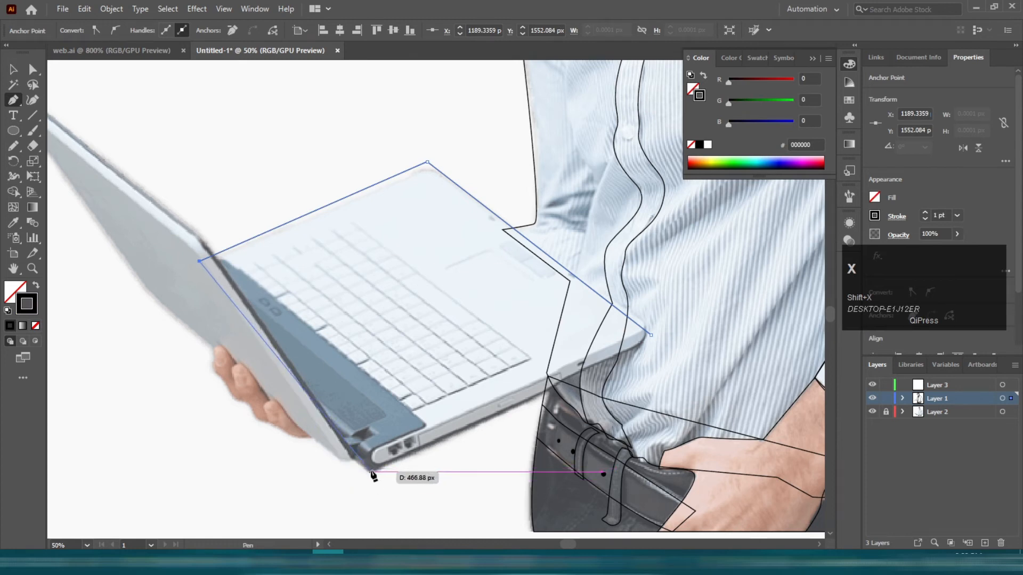
pyautogui.click(370, 471)
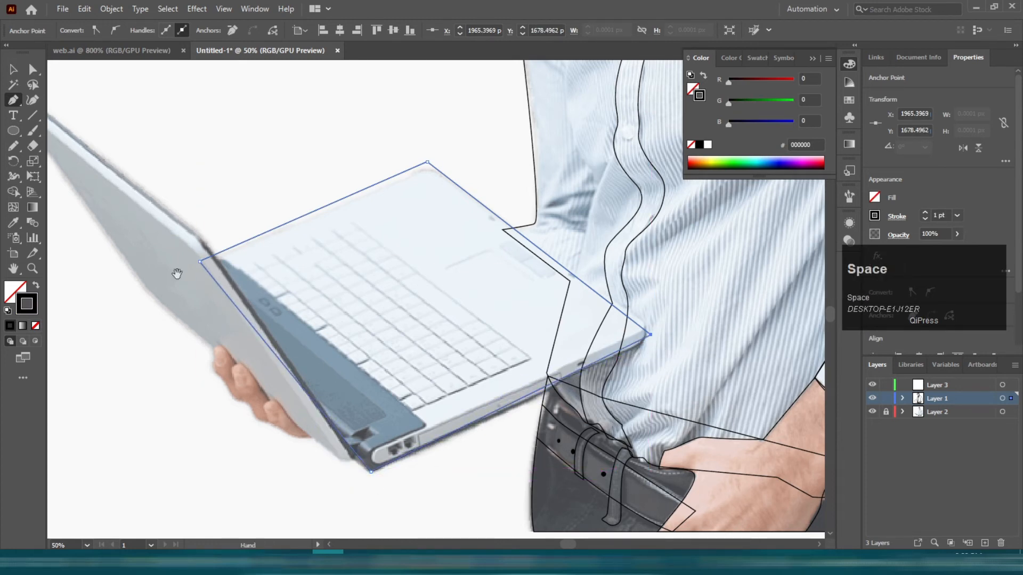
# Start the laptop lid outline at its far tip, tracing the upper edge and hinge side down around the lower corner.
pyautogui.moveTo(177, 273); pyautogui.dragTo(272, 256)
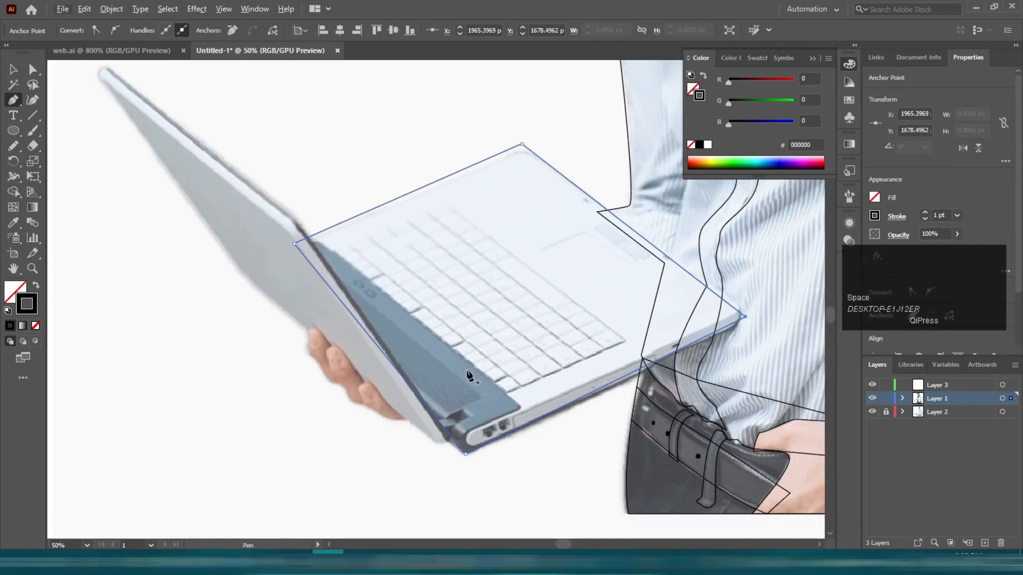
pyautogui.scroll(3, 468, 376)
pyautogui.scroll(-2, 469, 375)
pyautogui.moveTo(689, 347); pyautogui.dragTo(713, 419)
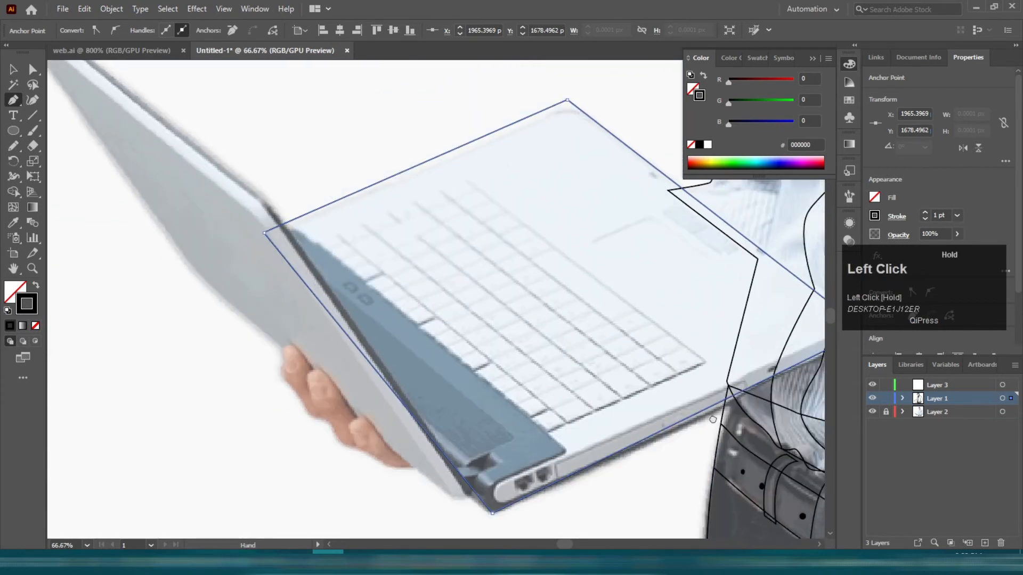
pyautogui.scroll(-1, 713, 419)
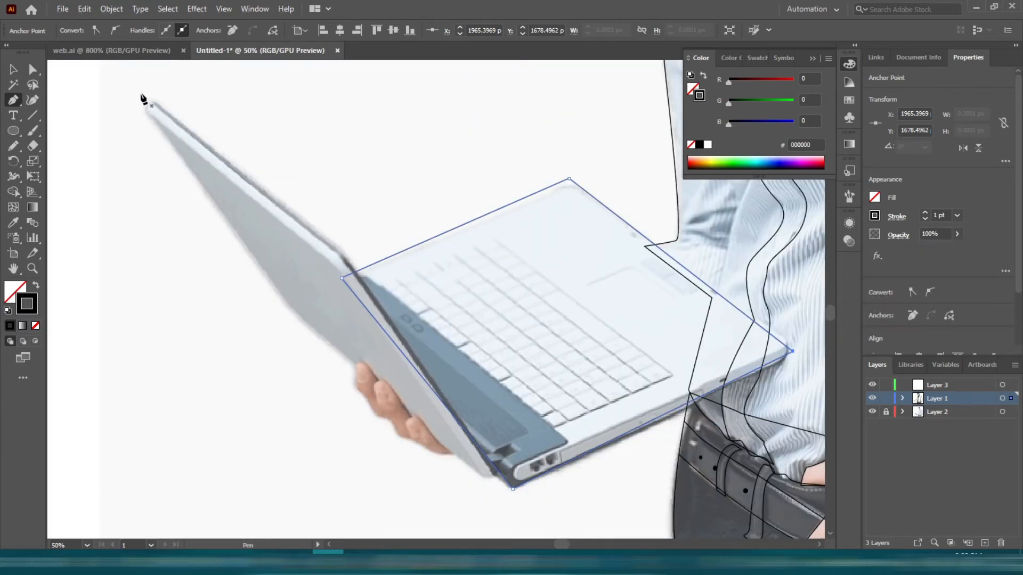
pyautogui.click(143, 95)
pyautogui.click(348, 256)
pyautogui.click(503, 478)
pyautogui.scroll(1, 482, 476)
pyautogui.moveTo(480, 478); pyautogui.dragTo(469, 469)
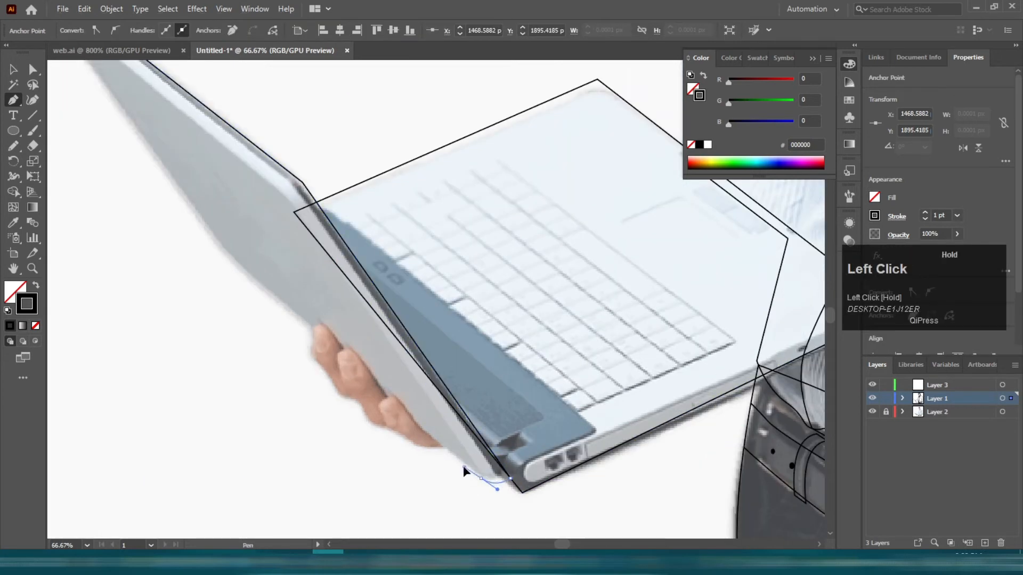
# Trace the lid's outer edge past the fingers back to the far tip, close the shape and deselect it.
pyautogui.scroll(-1, 232, 263)
pyautogui.scroll(3, 137, 167)
pyautogui.click(135, 165)
pyautogui.scroll(1, 122, 217)
pyautogui.moveTo(123, 216); pyautogui.dragTo(240, 191)
pyautogui.press('v')
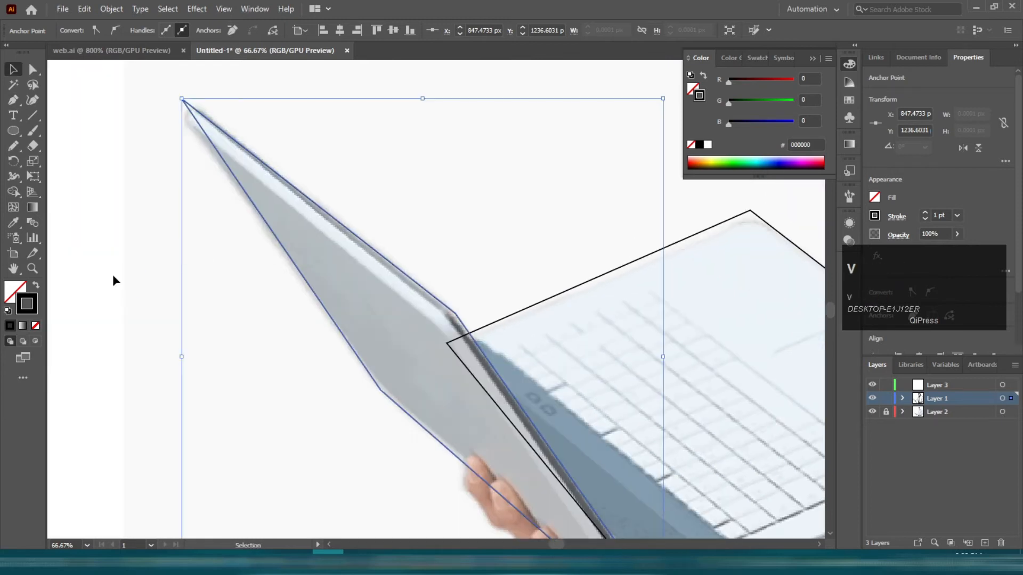
pyautogui.click(167, 296)
# Round the laptop lid's far tip with a corner radius of about 3.3 px and deselect it.
pyautogui.click(289, 186)
pyautogui.press('a')
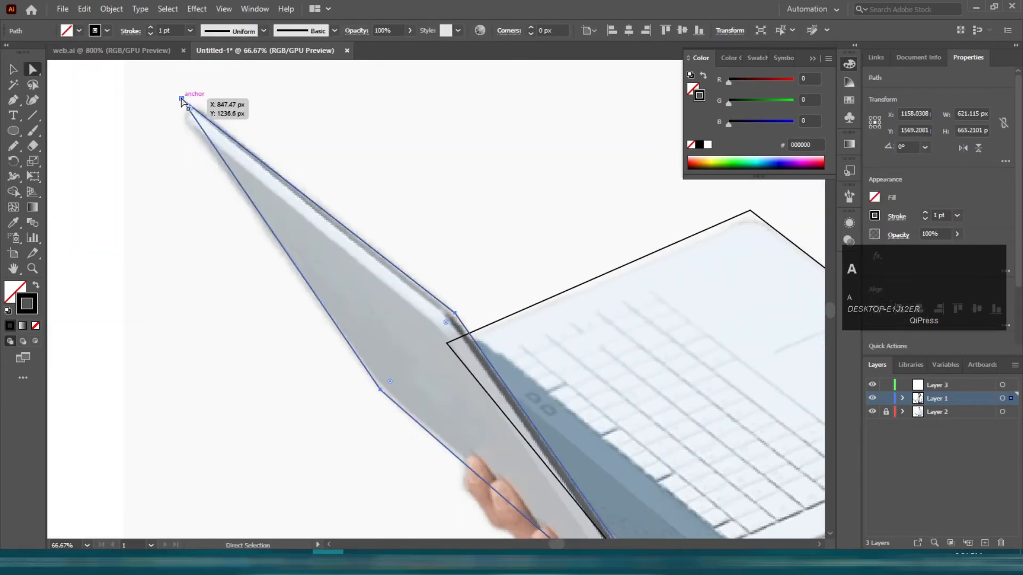
pyautogui.click(181, 99)
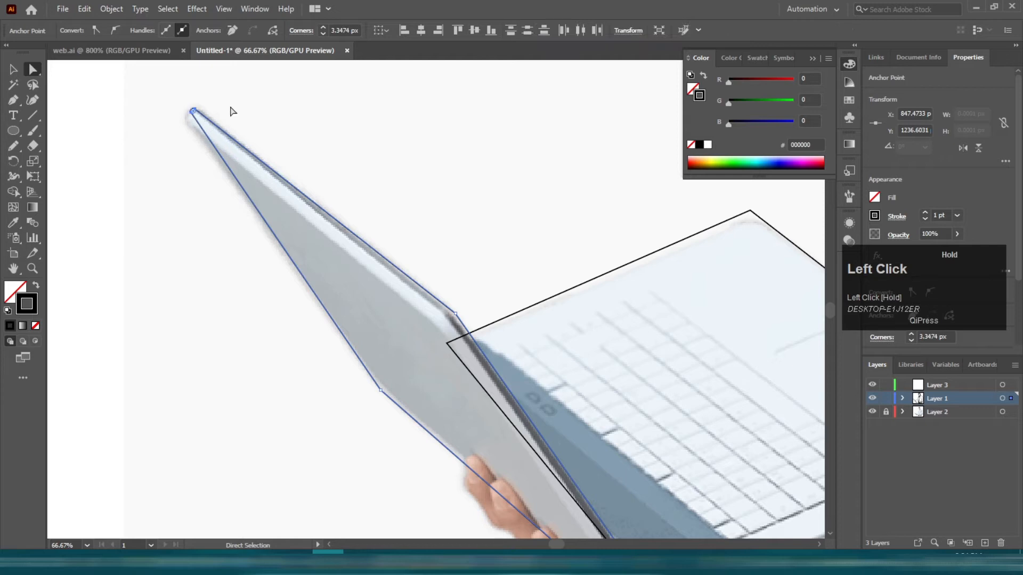
pyautogui.click(265, 128)
# Round the laptop base's back corner to about 70 px and the corner at the shirt to about 22.5 px.
pyautogui.moveTo(536, 263); pyautogui.dragTo(366, 261)
pyautogui.click(581, 209)
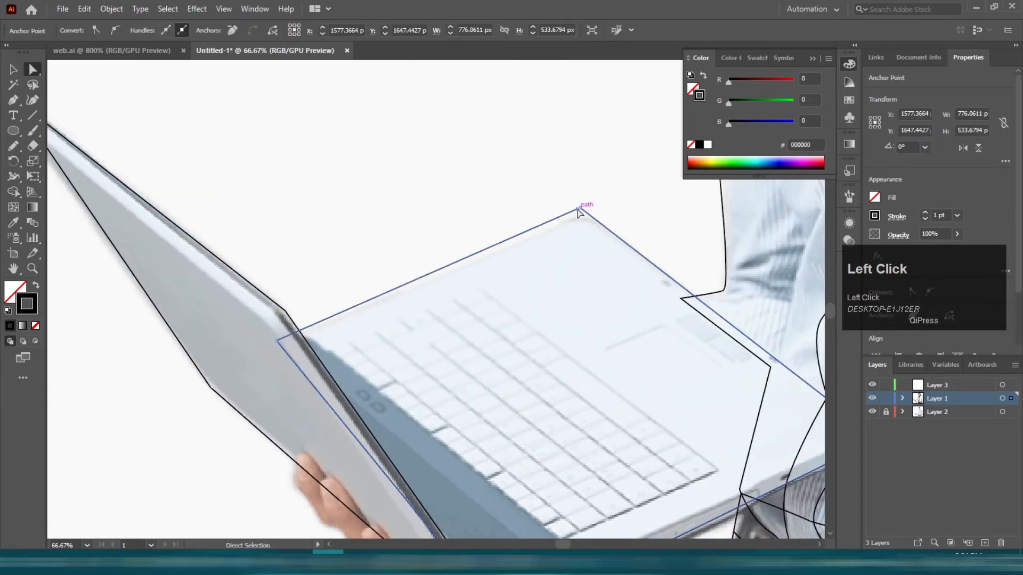
pyautogui.moveTo(577, 244); pyautogui.dragTo(319, 135)
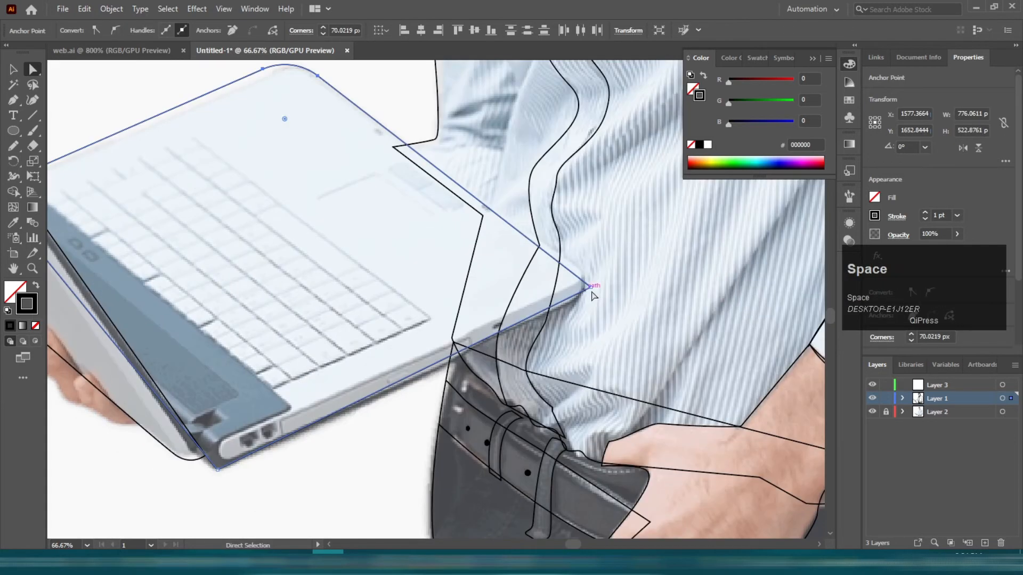
pyautogui.click(581, 288)
pyautogui.moveTo(548, 286); pyautogui.dragTo(558, 285)
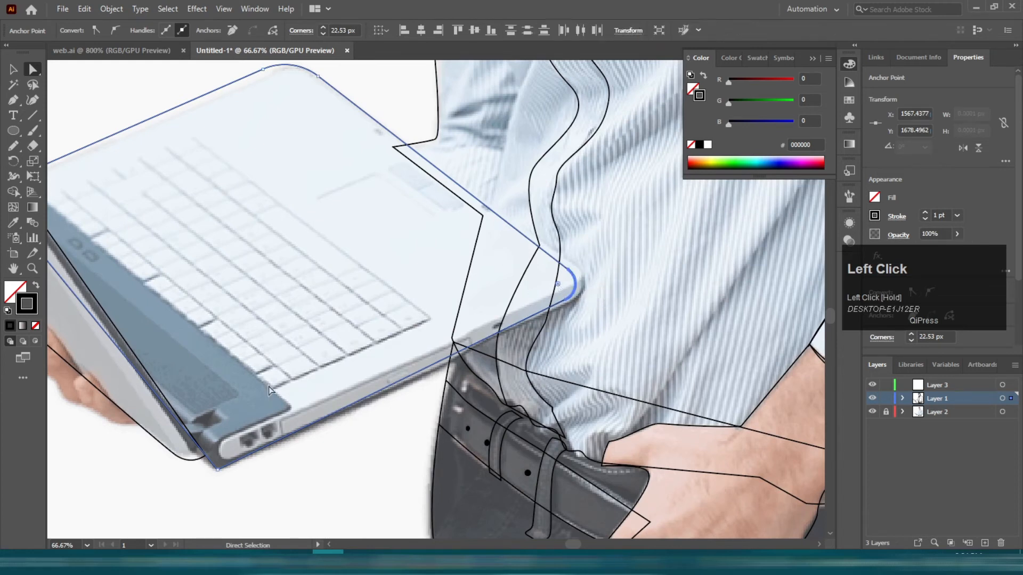
pyautogui.click(225, 470)
pyautogui.scroll(-1, 319, 448)
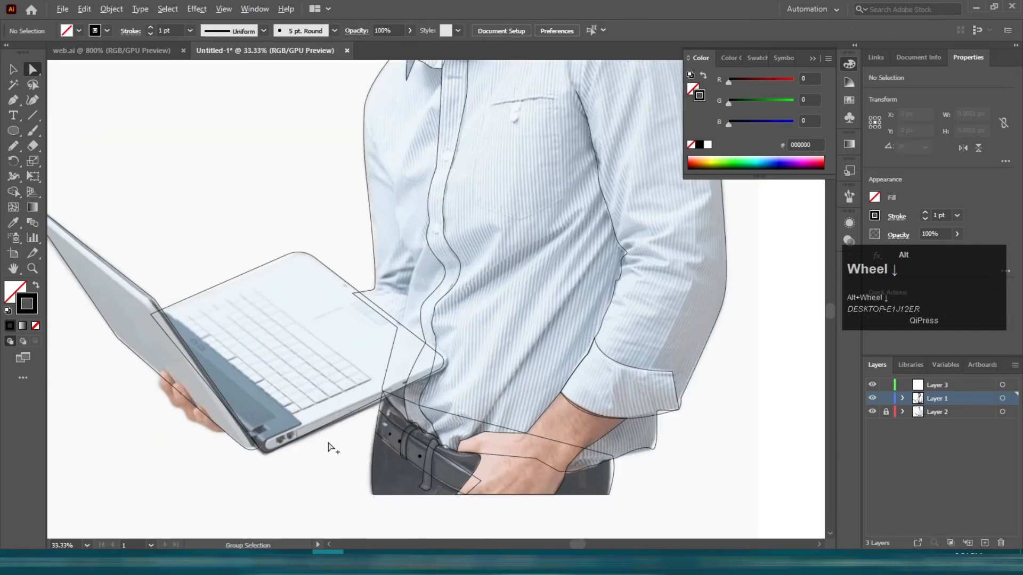
# Start outlining the laptop's blue hinge panel at its upper end, tracing its keyboard-side edge and the corner by the ports.
pyautogui.scroll(2, 329, 446)
pyautogui.click(78, 218)
pyautogui.moveTo(359, 442); pyautogui.dragTo(301, 480)
pyautogui.scroll(3, 344, 449)
pyautogui.press('space')
pyautogui.moveTo(213, 525); pyautogui.dragTo(425, 454)
pyautogui.click(573, 388)
pyautogui.click(364, 504)
pyautogui.click(268, 488)
# Trace the rest of the blue hinge panel back behind the lid and close the outline.
pyautogui.scroll(-3, 270, 489)
pyautogui.press('space')
pyautogui.moveTo(105, 302); pyautogui.dragTo(279, 441)
pyautogui.click(132, 308)
pyautogui.hotkey('ctrl', 'z')
pyautogui.click(217, 346)
pyautogui.click(255, 339)
pyautogui.scroll(-2, 243, 323)
pyautogui.scroll(2, 394, 384)
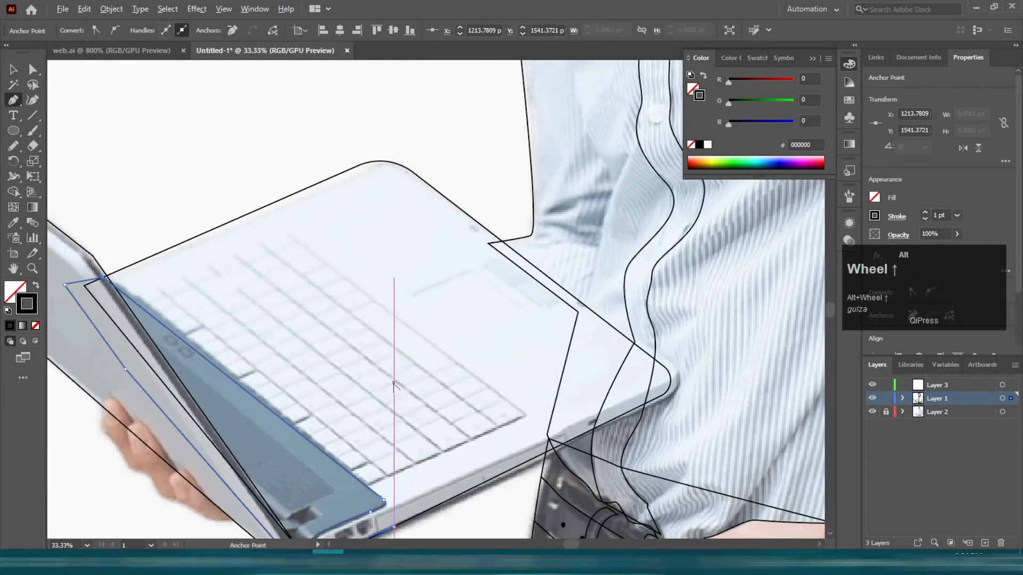
# Draw a straight line along the keyboard's outermost row and repeat offset copies of it across the neighbouring rows.
pyautogui.click(217, 188)
pyautogui.click(456, 368)
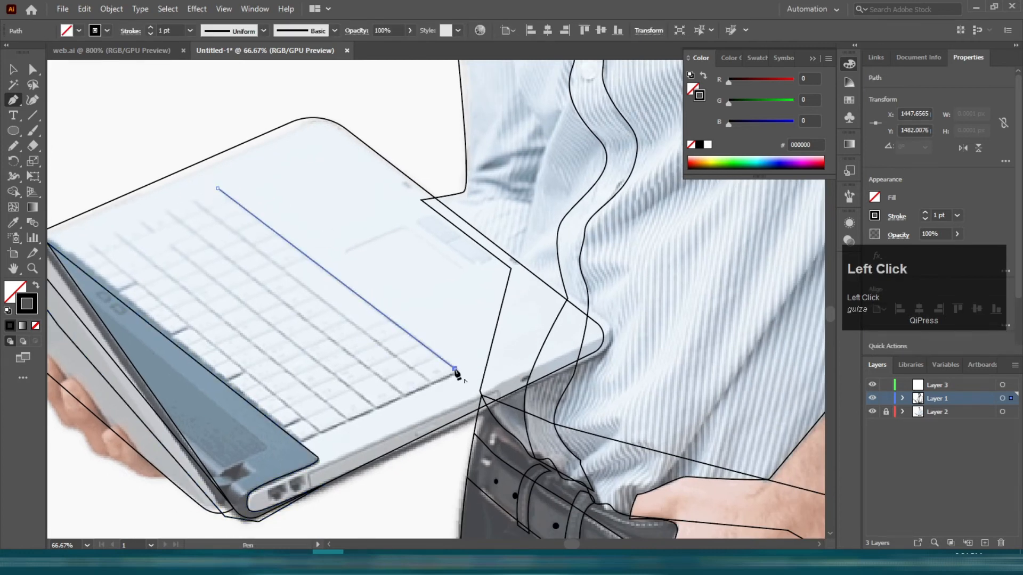
pyautogui.press('v')
pyautogui.moveTo(274, 233); pyautogui.dragTo(320, 303)
pyautogui.hotkey('ctrl', 'z')
pyautogui.hotkey('ctrl', 'd')
pyautogui.hotkey('ctrl', 'd')
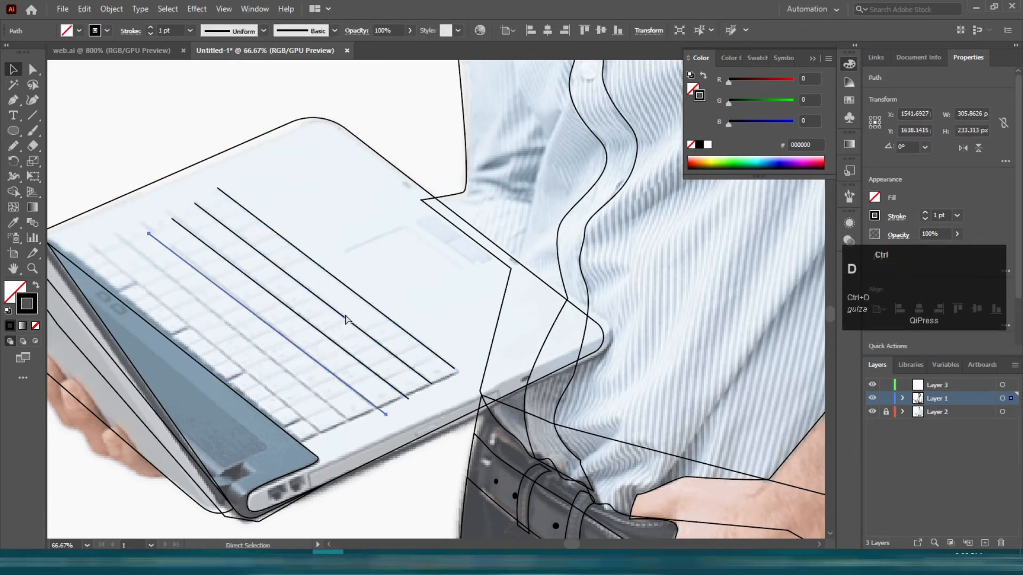
# Adjust the positions and ends of the keyboard lines to match the key rows, and deselect them.
pyautogui.scroll(2, 384, 394)
pyautogui.moveTo(292, 440); pyautogui.dragTo(384, 362)
pyautogui.moveTo(380, 427); pyautogui.dragTo(288, 441)
pyautogui.moveTo(259, 489); pyautogui.dragTo(211, 463)
pyautogui.scroll(-2, 357, 356)
pyautogui.moveTo(128, 295); pyautogui.dragTo(240, 336)
pyautogui.press('a')
pyautogui.moveTo(178, 273); pyautogui.dragTo(237, 242)
pyautogui.scroll(-1, 354, 250)
pyautogui.click(411, 482)
pyautogui.scroll(-1, 411, 347)
pyautogui.scroll(1, 447, 404)
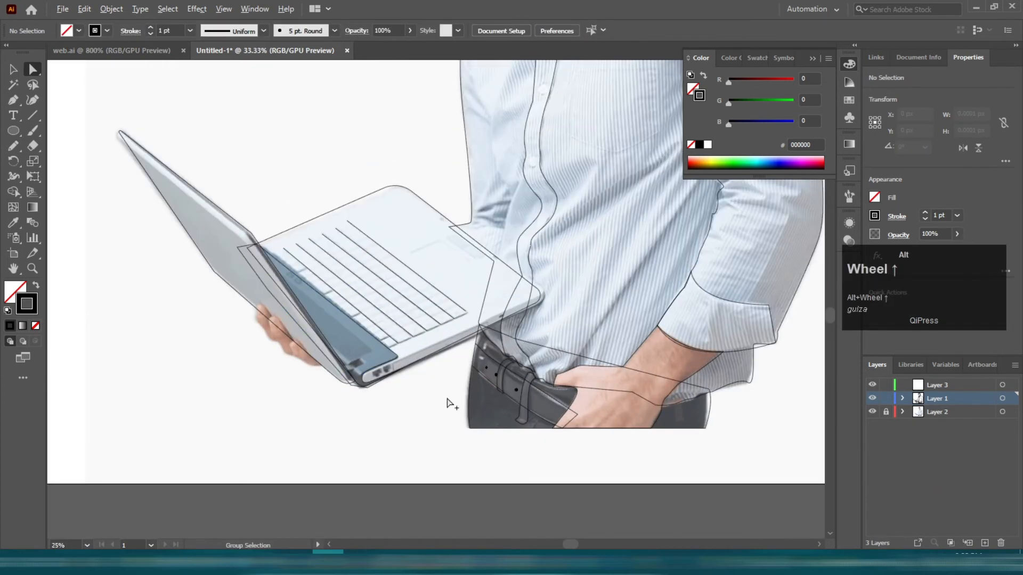
# Fill the side hair section above the ear with a sampled dark brown colour and no stroke.
pyautogui.scroll(-1, 290, 290)
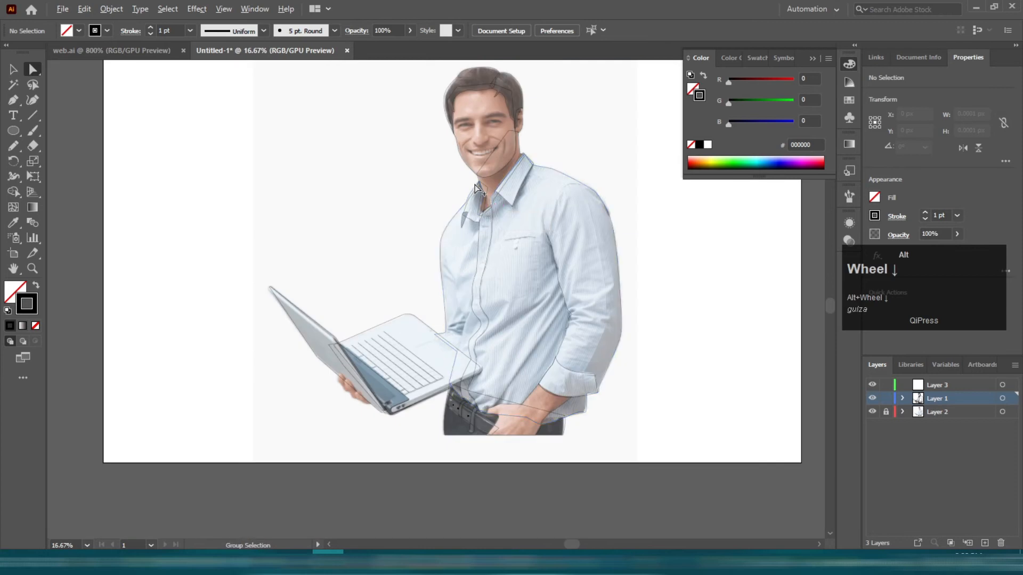
pyautogui.scroll(2, 491, 124)
pyautogui.scroll(1, 491, 124)
pyautogui.click(490, 125)
pyautogui.press('g')
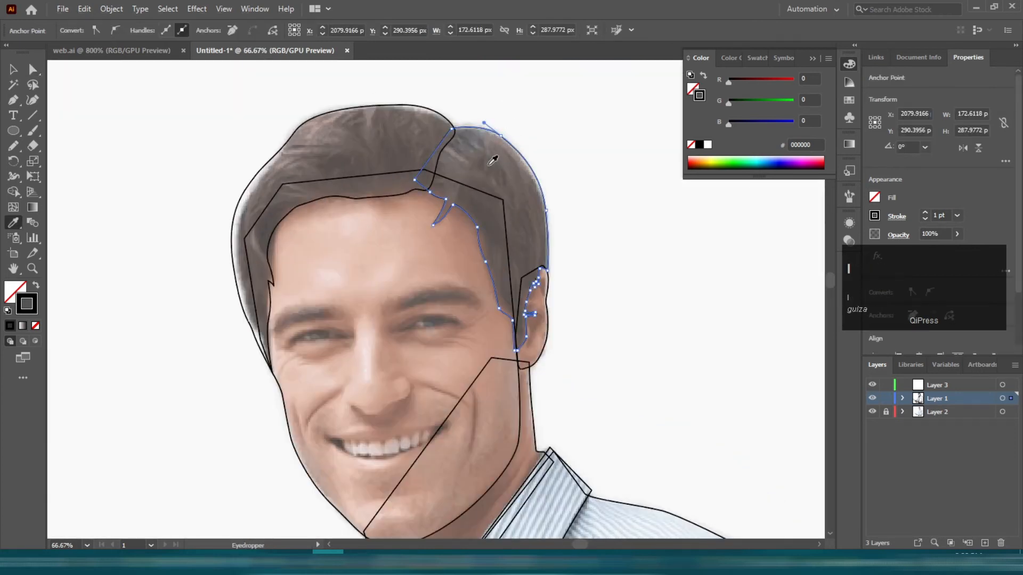
pyautogui.press('v')
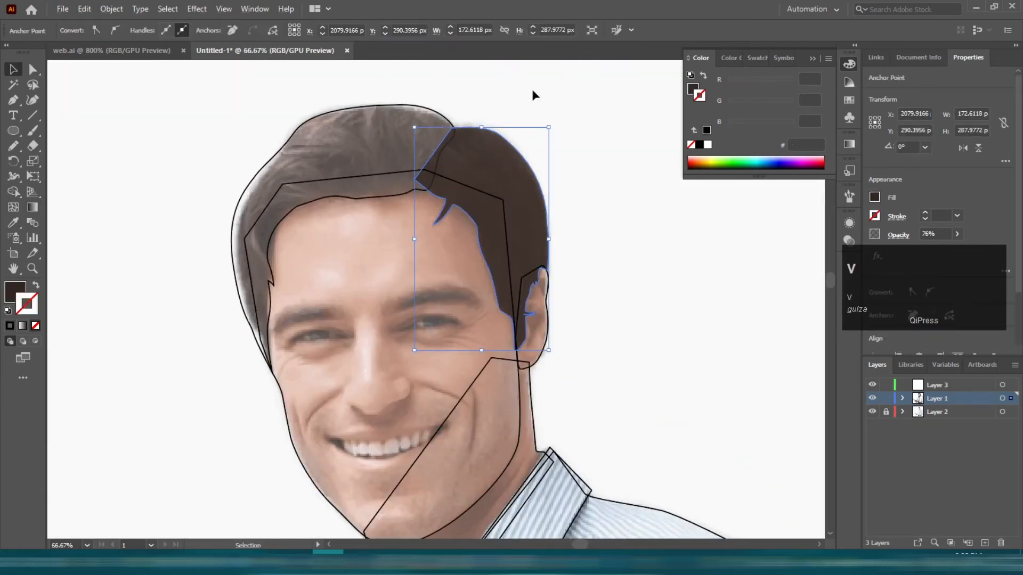
# Set the side hair to 100% opacity, and fill the top hair shape with the sampled brown darkened to 211714.
pyautogui.click(503, 144)
pyautogui.moveTo(399, 46); pyautogui.dragTo(413, 47)
pyautogui.click(376, 107)
pyautogui.press('i')
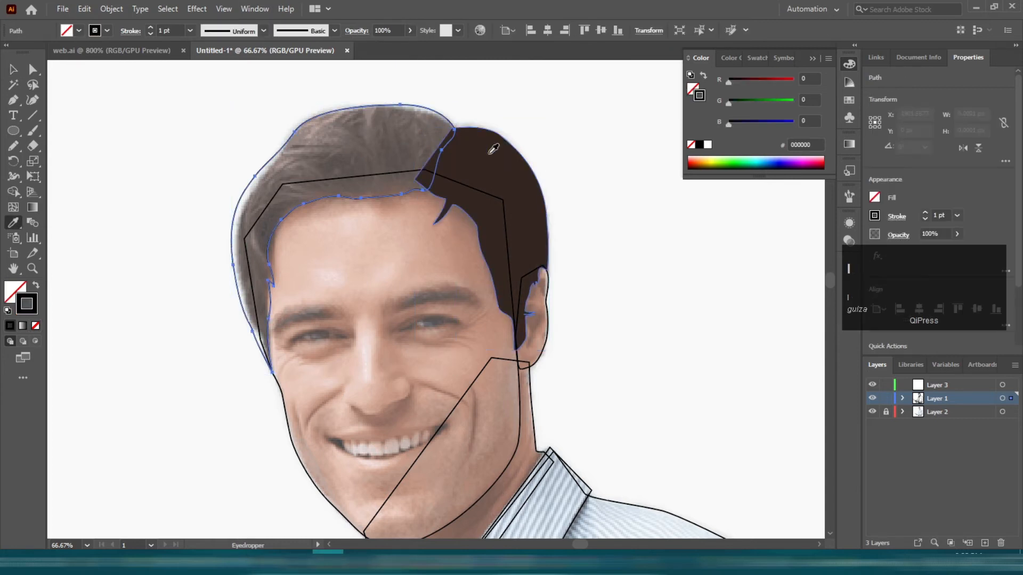
pyautogui.click(488, 149)
pyautogui.press('v')
pyautogui.doubleClick(15, 292)
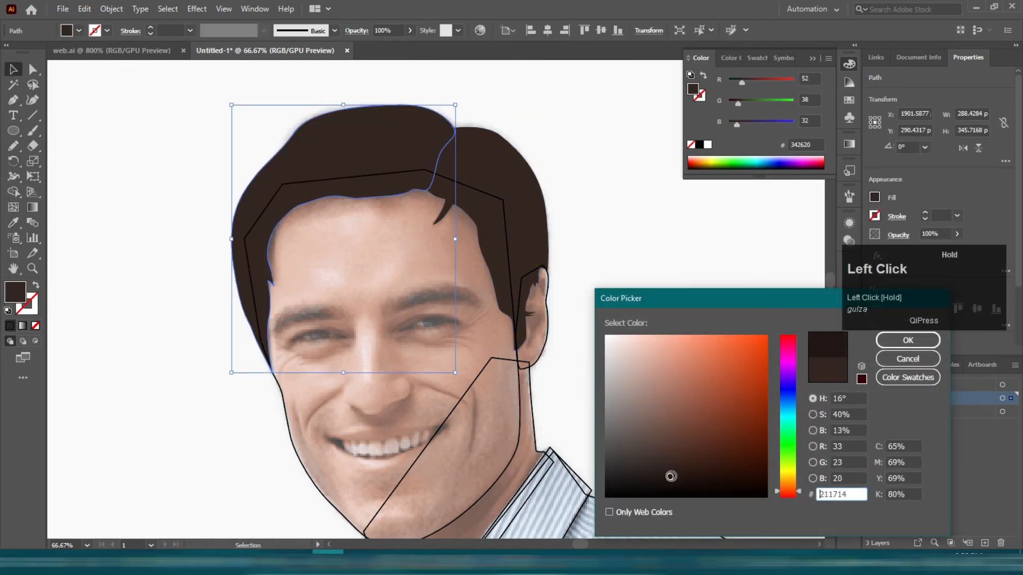
pyautogui.click(895, 341)
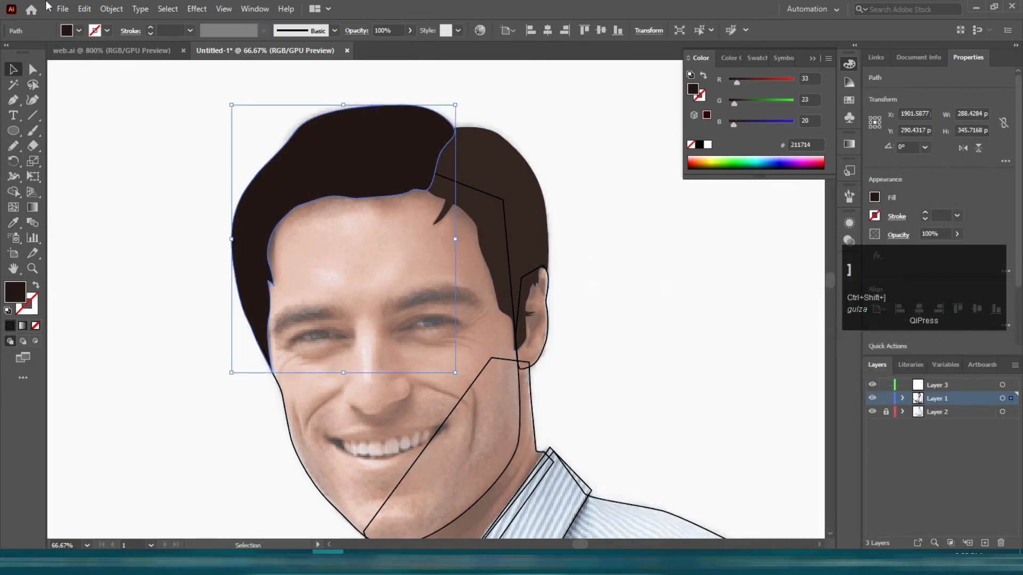
# Fill the face shape with the sampled skin tone E1B5A1 at 100% opacity and deselect it.
pyautogui.scroll(1, 516, 380)
pyautogui.click(519, 433)
pyautogui.press('i')
pyautogui.click(398, 274)
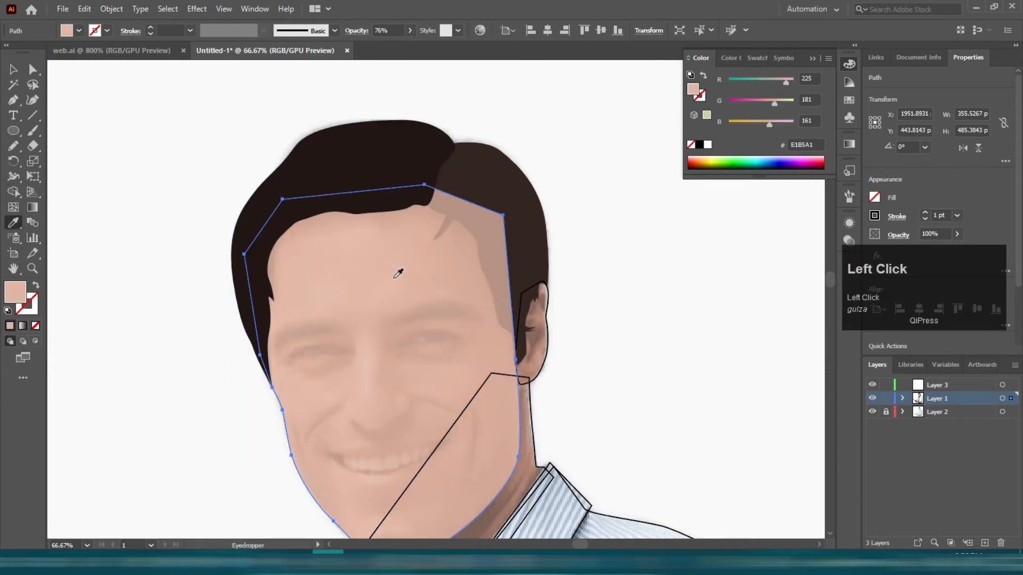
pyautogui.press('v')
pyautogui.moveTo(392, 52); pyautogui.dragTo(415, 50)
pyautogui.click(580, 167)
# Fill the ear with the face's skin tone, darkened to D1A695.
pyautogui.click(548, 348)
pyautogui.press('i')
pyautogui.click(450, 343)
pyautogui.press('v')
pyautogui.doubleClick(15, 294)
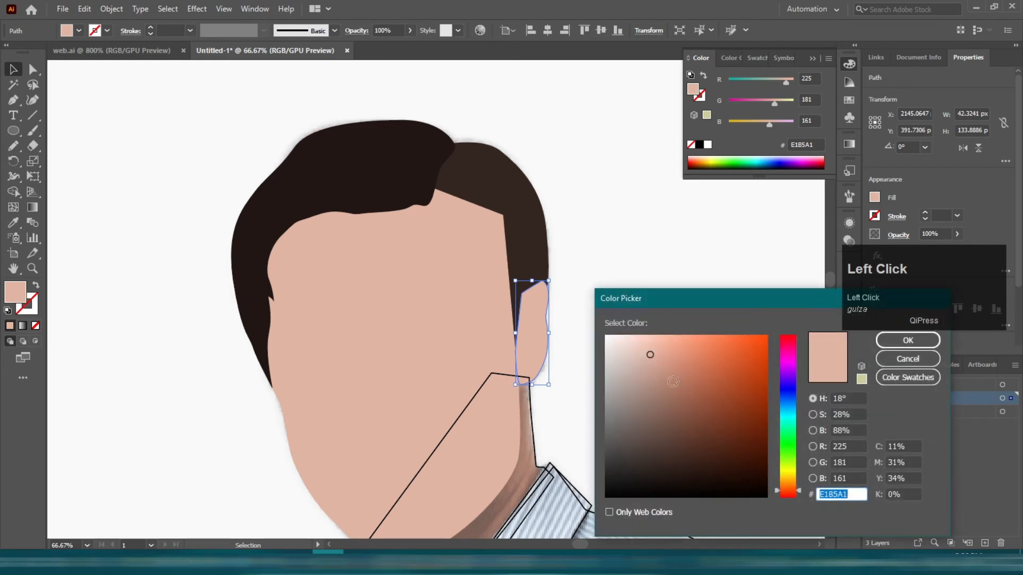
pyautogui.click(899, 341)
# Send the face shape and the ear shape to the back, behind the hair.
pyautogui.click(355, 314)
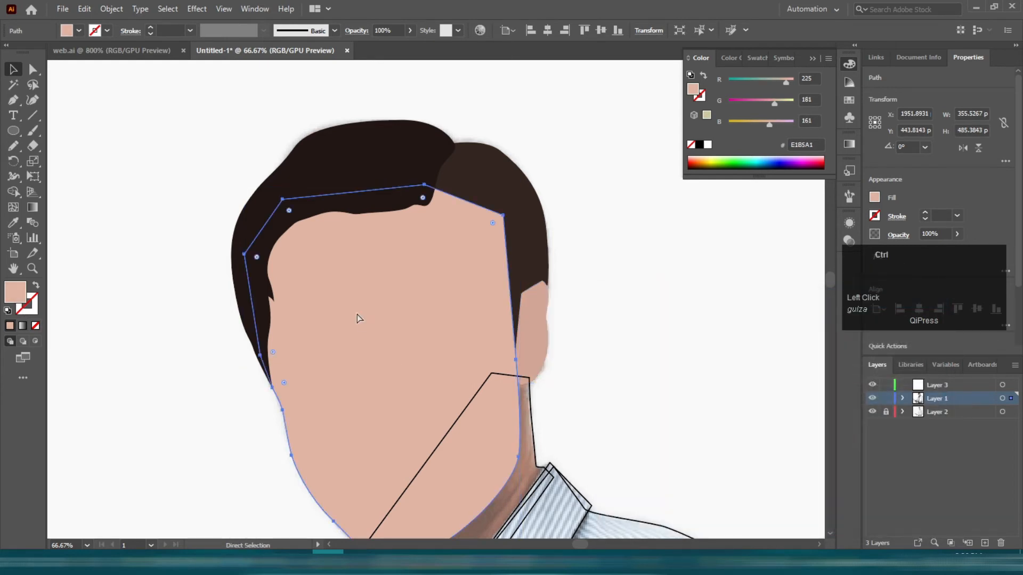
pyautogui.scroll(-2, 389, 233)
pyautogui.click(536, 298)
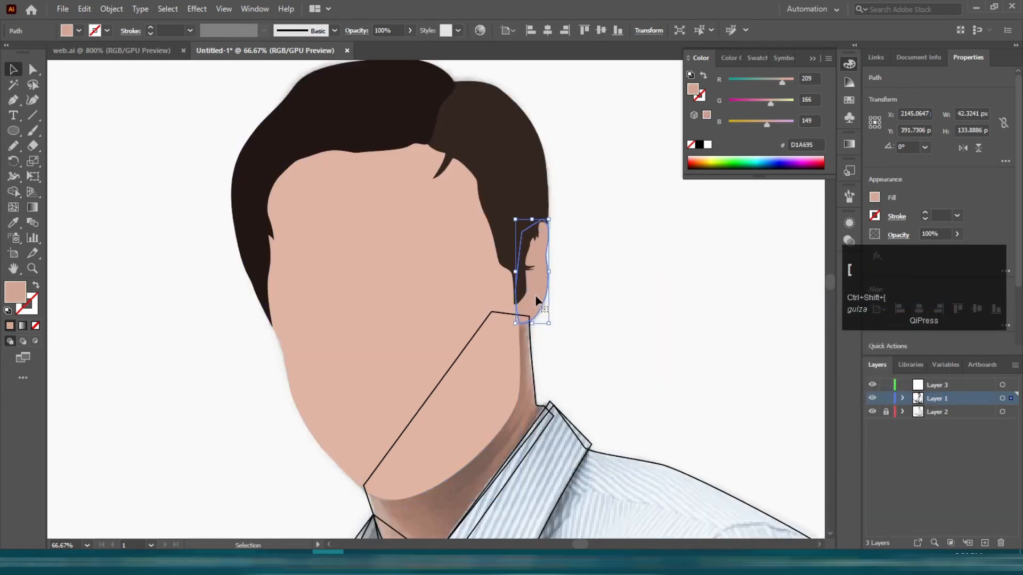
# Fill the neck with the face's skin tone darkened to D1A18F, send it to the back, and deselect.
pyautogui.scroll(-4, 373, 319)
pyautogui.click(398, 313)
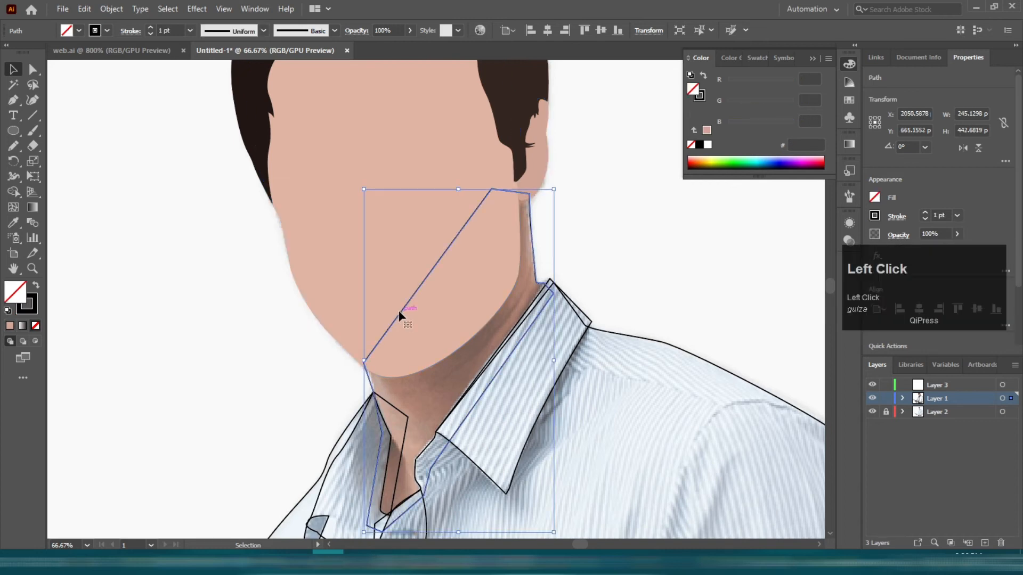
pyautogui.press('i')
pyautogui.click(372, 221)
pyautogui.press('v')
pyautogui.doubleClick(16, 293)
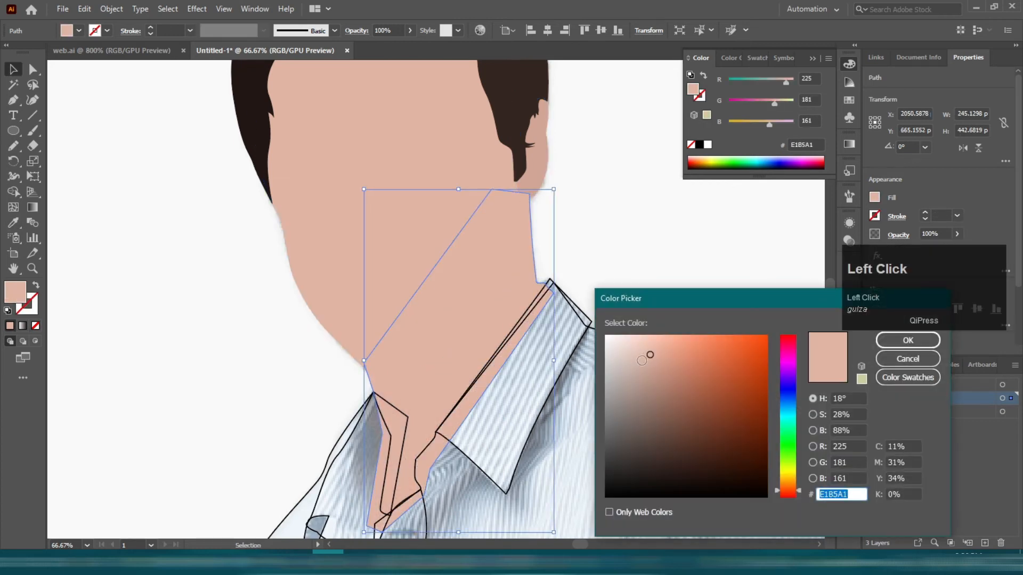
pyautogui.click(908, 340)
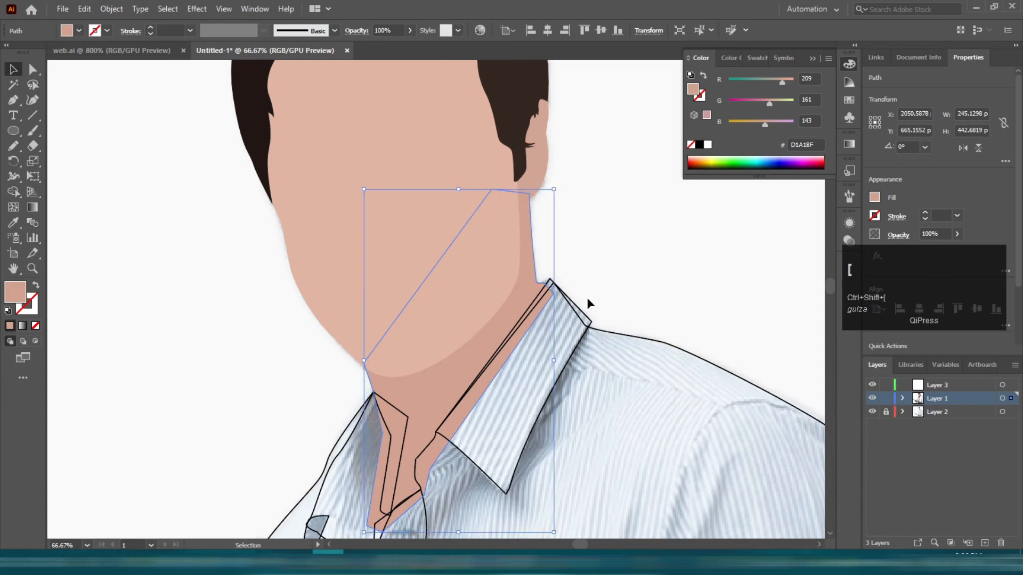
pyautogui.scroll(-2, 561, 266)
pyautogui.click(578, 205)
# Fill the shirt body with the sampled light blue C2D5E7 at 100% opacity and deselect it.
pyautogui.scroll(-1, 571, 225)
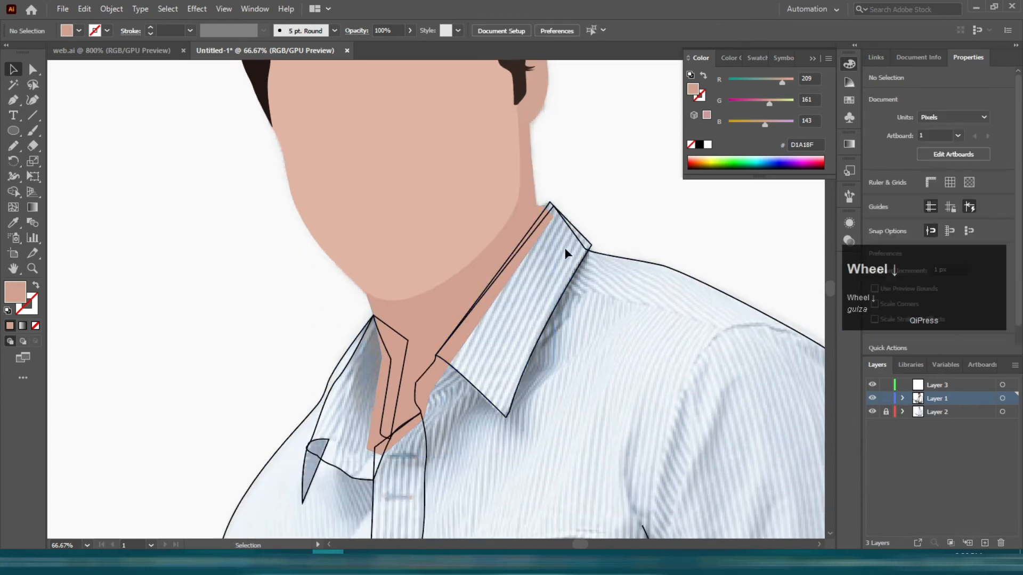
pyautogui.click(597, 255)
pyautogui.press('i')
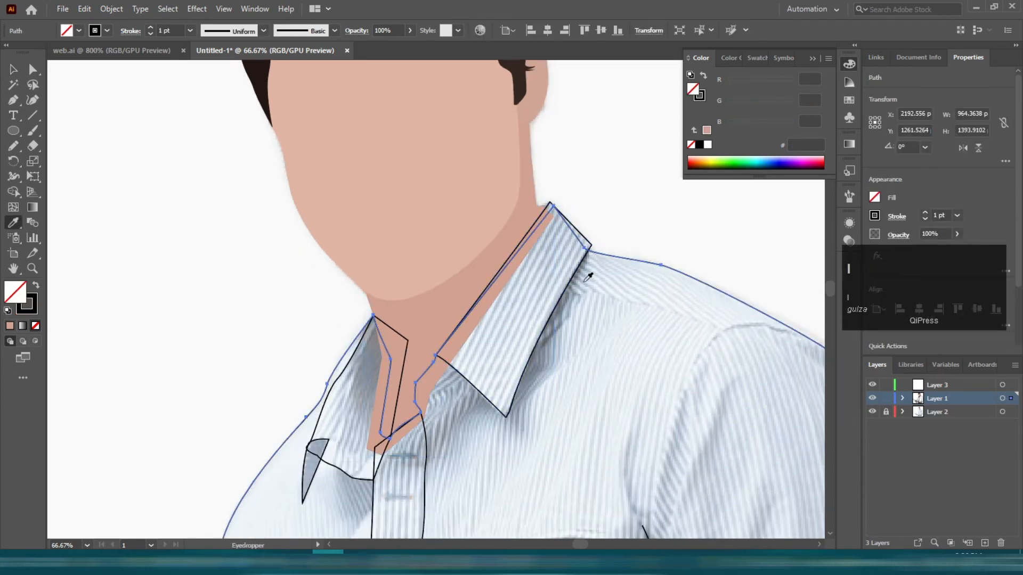
pyautogui.click(594, 265)
pyautogui.press('v')
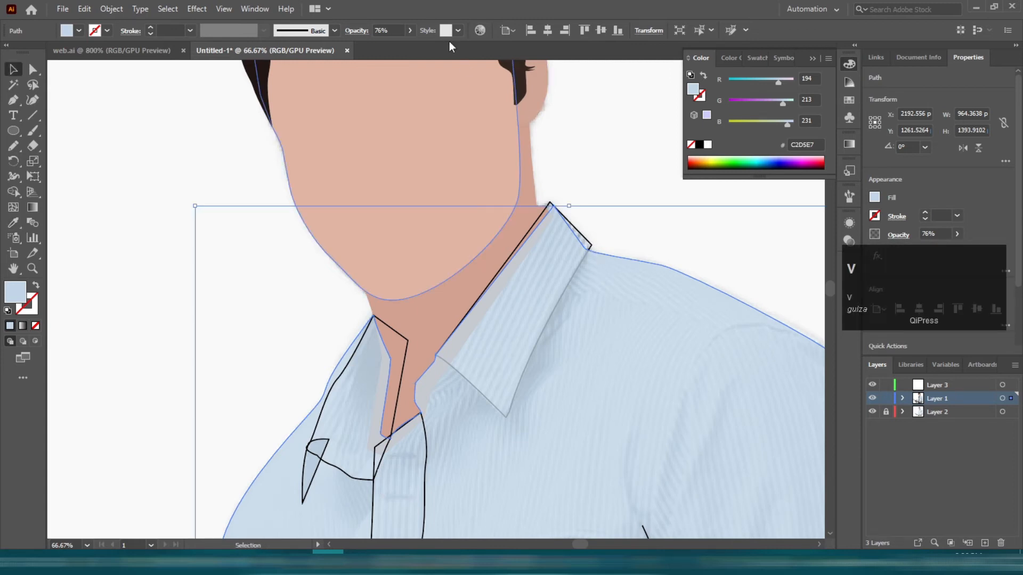
pyautogui.moveTo(397, 47); pyautogui.dragTo(418, 48)
pyautogui.click(596, 125)
# Fill the larger collar flap with the shirt blue darkened to A5BED3 and bring it in front of the shirt.
pyautogui.click(577, 229)
pyautogui.press('i')
pyautogui.click(548, 244)
pyautogui.press('v')
pyautogui.doubleClick(8, 295)
pyautogui.click(638, 360)
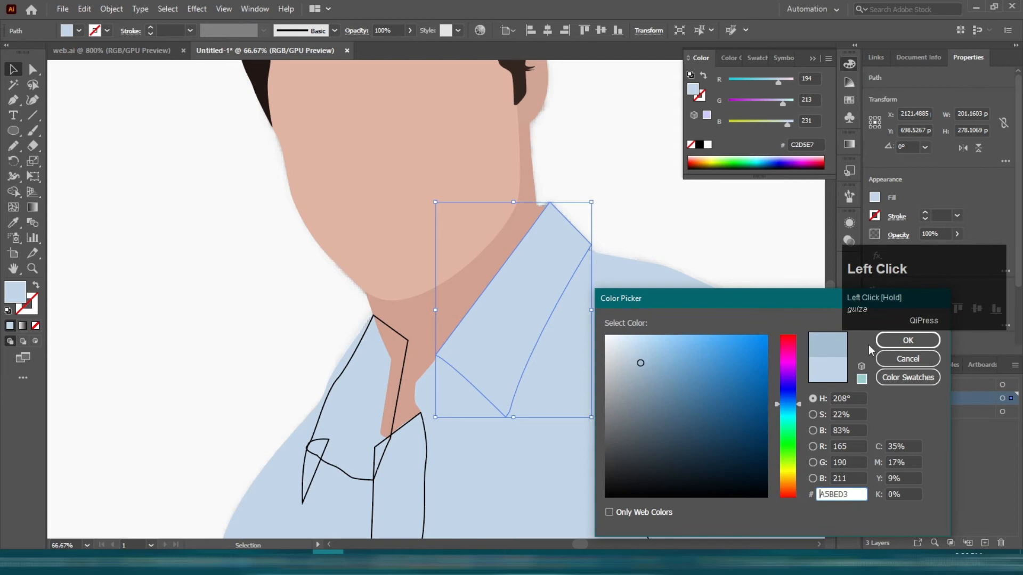
pyautogui.click(844, 338)
pyautogui.scroll(-2, 654, 296)
pyautogui.press('ctrl')
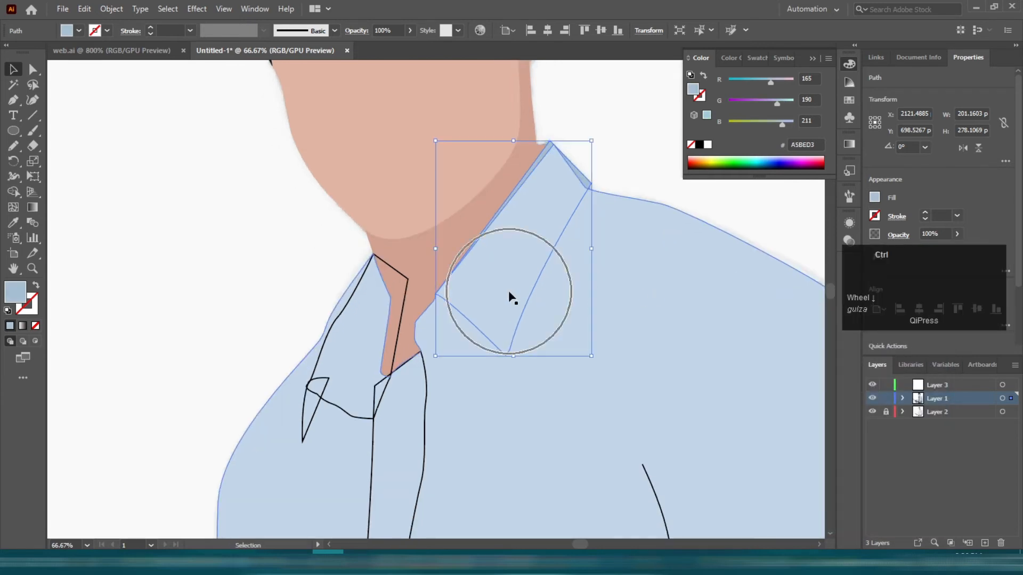
pyautogui.hotkey('ctrl', 'shift', ']')
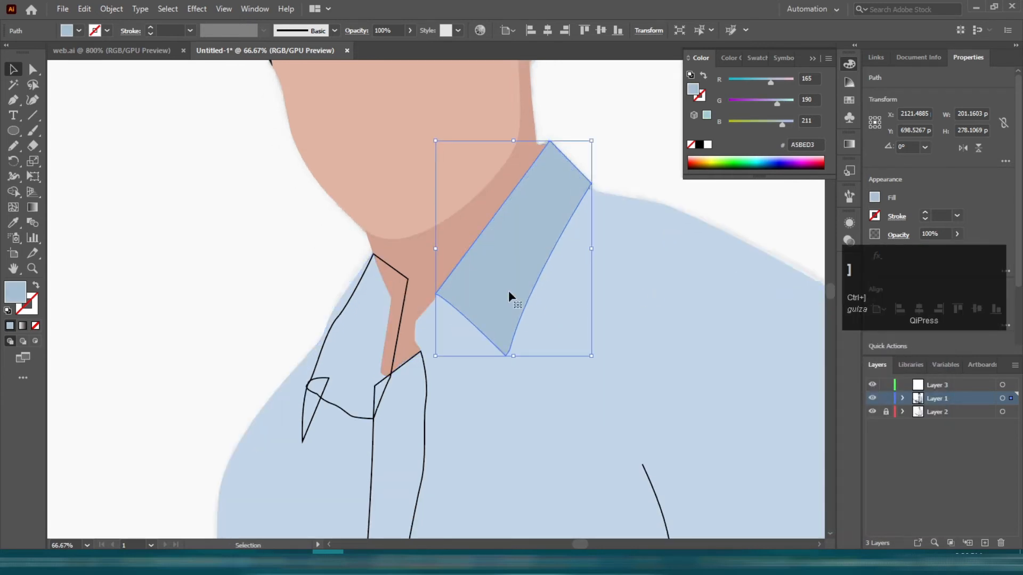
# Fill the other collar flap and the small pointed piece beside it with the collar blue A5BED3.
pyautogui.click(352, 293)
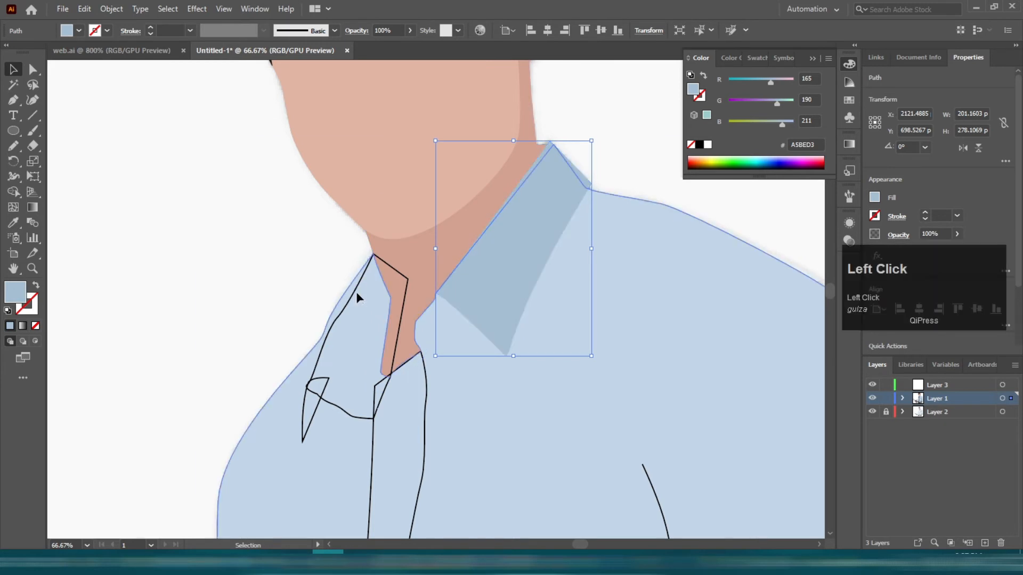
pyautogui.press('i')
pyautogui.click(557, 225)
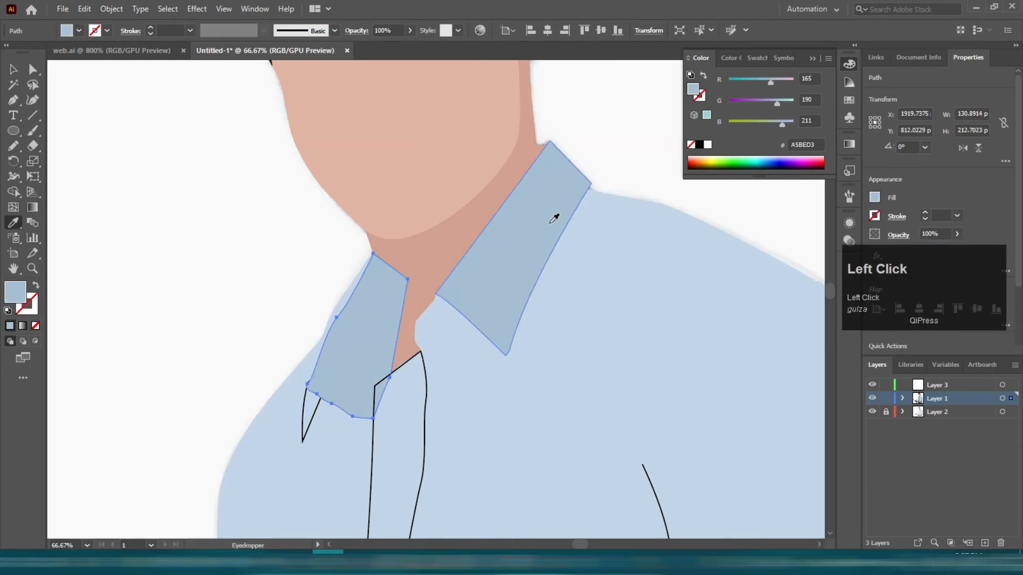
pyautogui.keyDown('ctrl'); pyautogui.click(313, 416); pyautogui.keyUp('ctrl')
pyautogui.click(351, 364)
pyautogui.press('v')
pyautogui.click(249, 230)
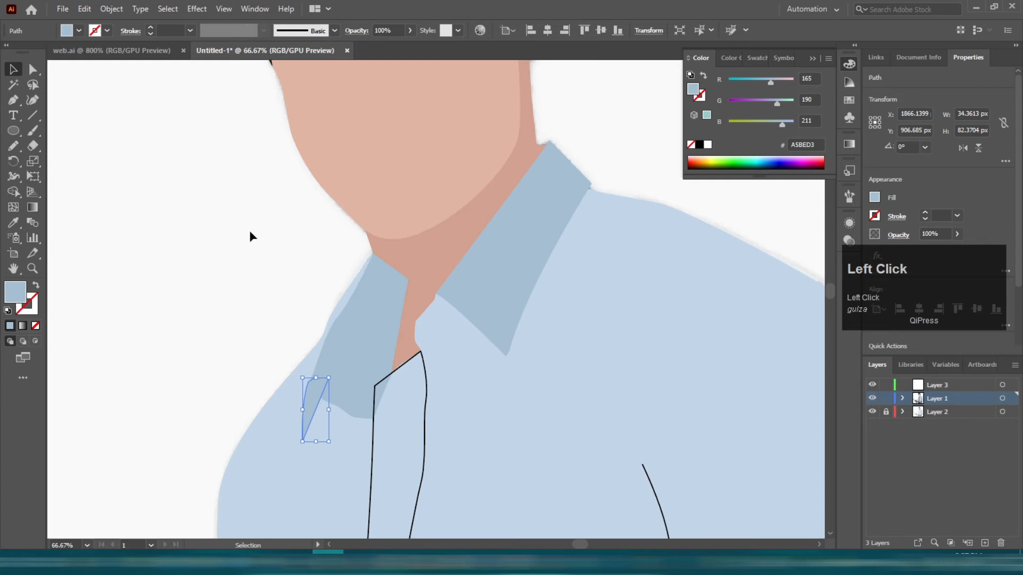
# Fill the shirt's button placket with the collar blue A5BED3 and deselect it.
pyautogui.click(402, 370)
pyautogui.press('i')
pyautogui.click(504, 306)
pyautogui.press('v')
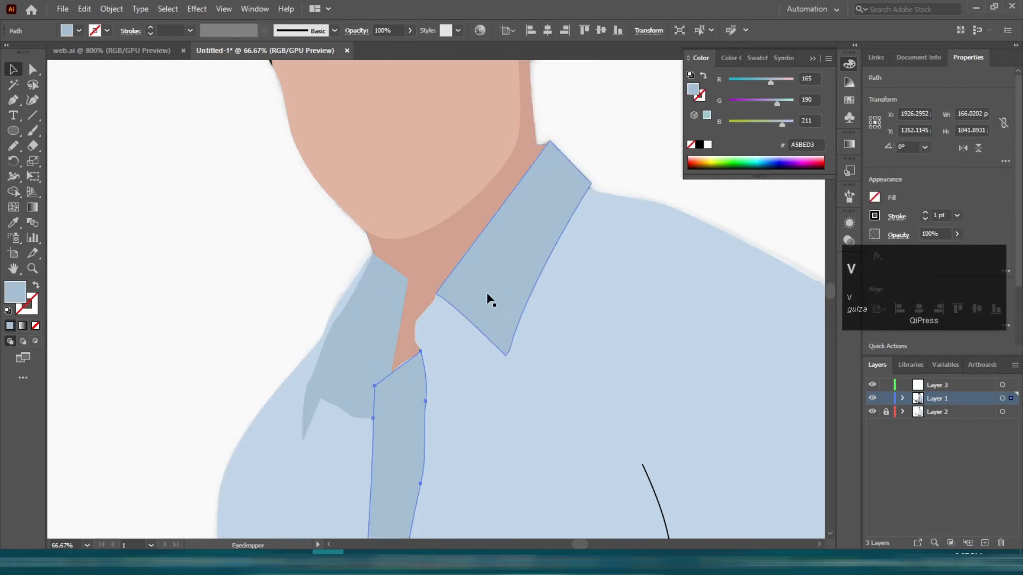
pyautogui.click(297, 202)
# Fill the rolled sleeve cuff with the collar blue A5BED3.
pyautogui.scroll(-3, 297, 201)
pyautogui.scroll(-4, 415, 149)
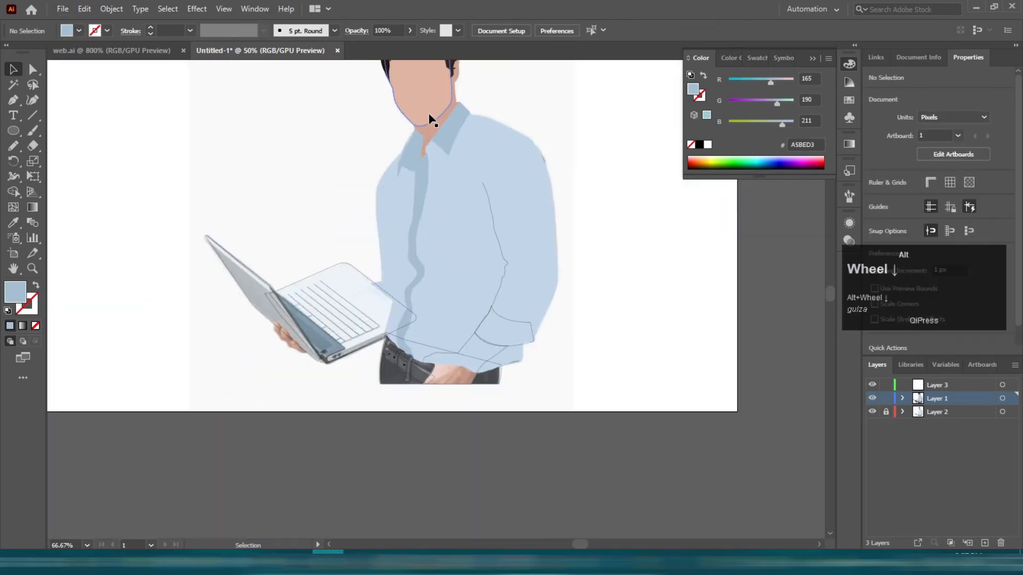
pyautogui.scroll(2, 612, 354)
pyautogui.click(544, 429)
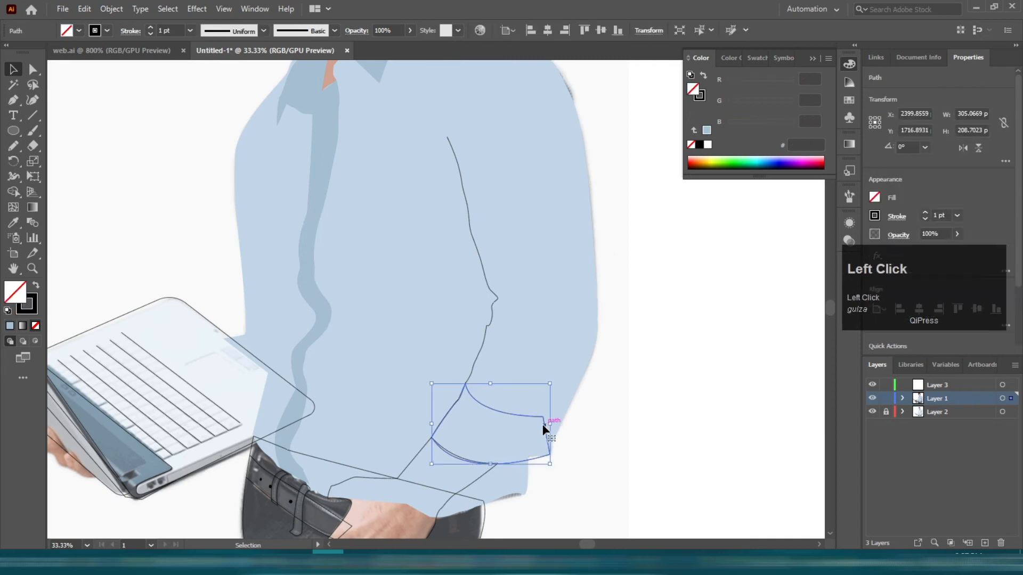
pyautogui.scroll(2, 388, 92)
pyautogui.scroll(-5, 376, 130)
# Fill the forearm and hand at the trouser pocket with the face's skin tone E1B5A1 and deselect.
pyautogui.click(450, 424)
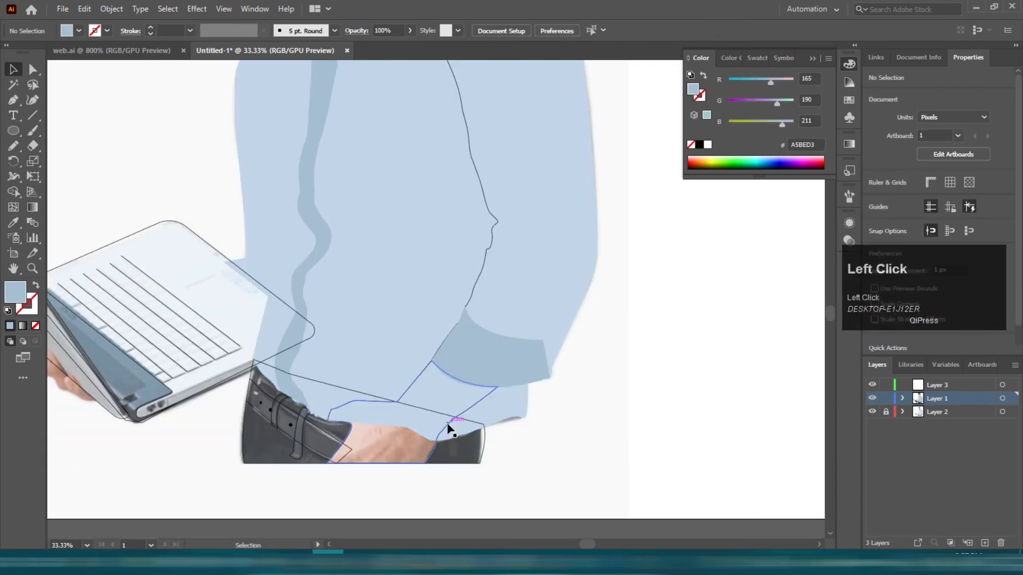
pyautogui.press('i')
pyautogui.scroll(5, 347, 153)
pyautogui.click(347, 80)
pyautogui.press('v')
pyautogui.scroll(-5, 308, 488)
pyautogui.click(307, 484)
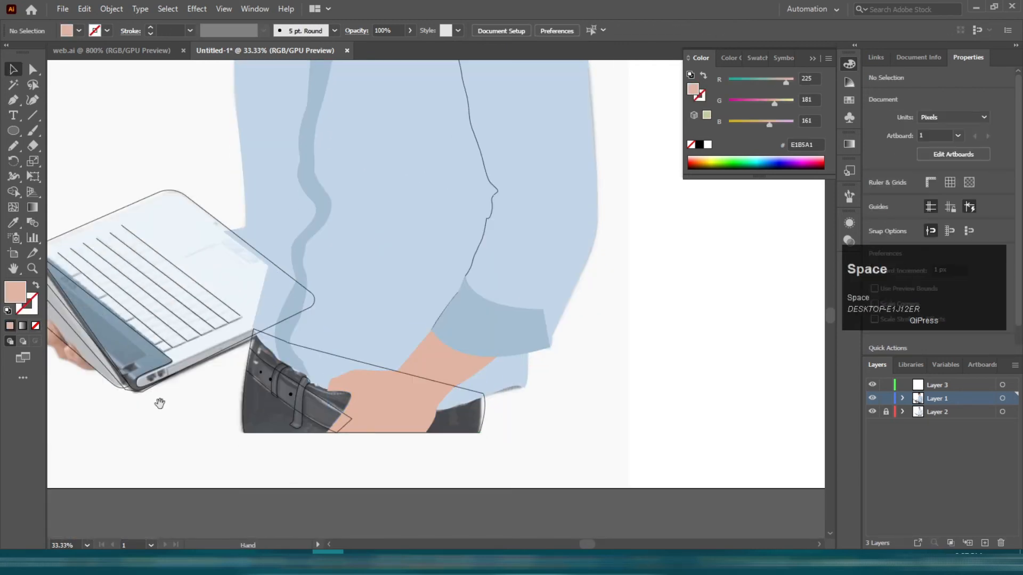
# Undo the latest fills on the button placket, the sleeve cuff and the hand at the pocket.
pyautogui.moveTo(160, 401); pyautogui.dragTo(440, 363)
pyautogui.scroll(3, 368, 283)
pyautogui.moveTo(301, 434); pyautogui.dragTo(407, 353)
pyautogui.keyDown('shift'); pyautogui.click(379, 364); pyautogui.keyUp('shift')
pyautogui.hotkey('ctrl', 'z')
pyautogui.click(179, 388)
pyautogui.scroll(-3, 291, 309)
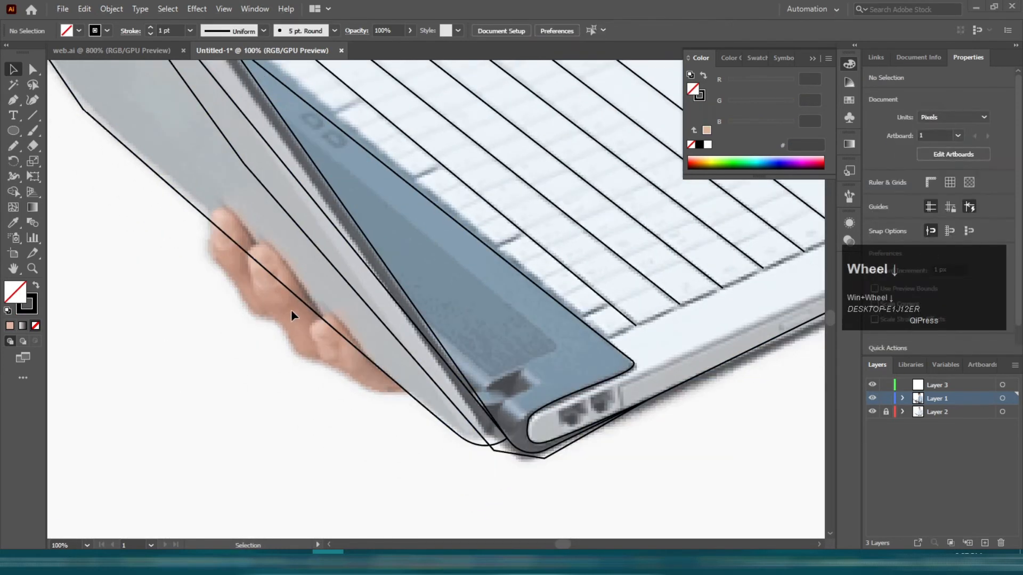
pyautogui.scroll(-1, 297, 303)
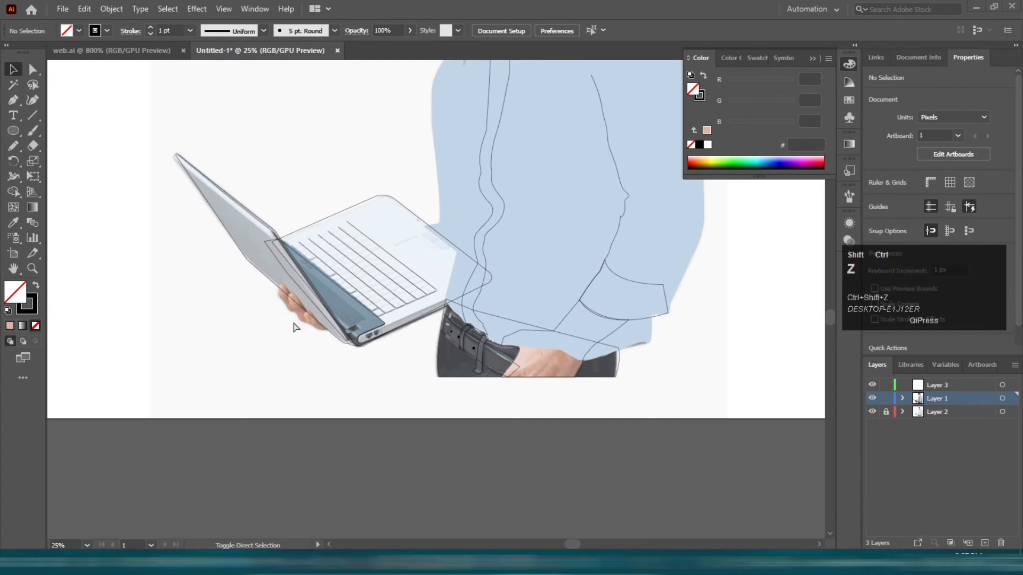
# Try to fill the sleeve cuff with the blue sampled from the collar.
pyautogui.scroll(2, 384, 320)
pyautogui.scroll(-1, 568, 377)
pyautogui.click(626, 355)
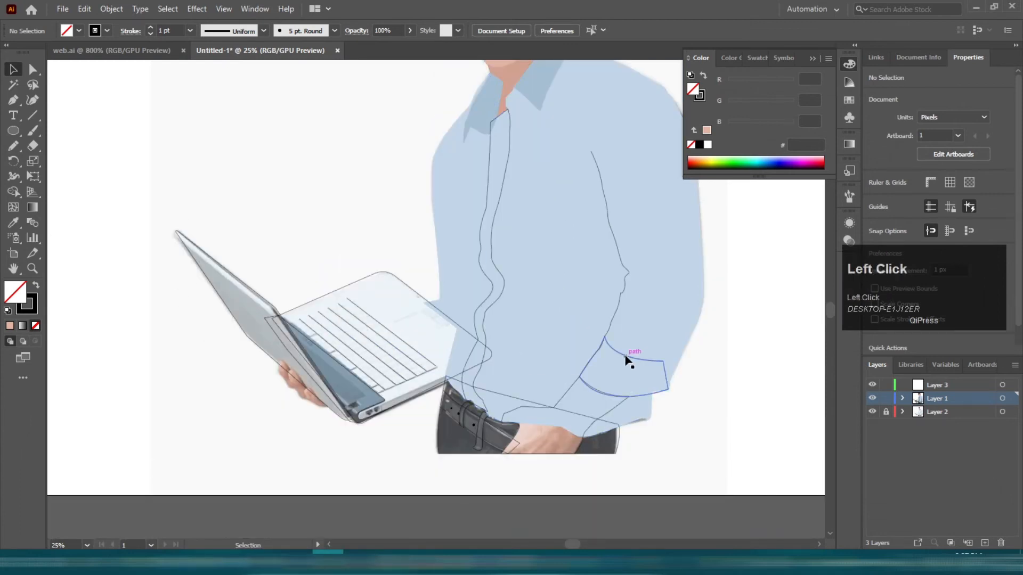
pyautogui.scroll(3, 605, 288)
pyautogui.press('i')
pyautogui.click(532, 122)
pyautogui.scroll(-4, 535, 146)
pyautogui.press('v')
# Fill the sleeve cuff with the collar blue A5BED3, sampled from the larger collar flap.
pyautogui.click(641, 347)
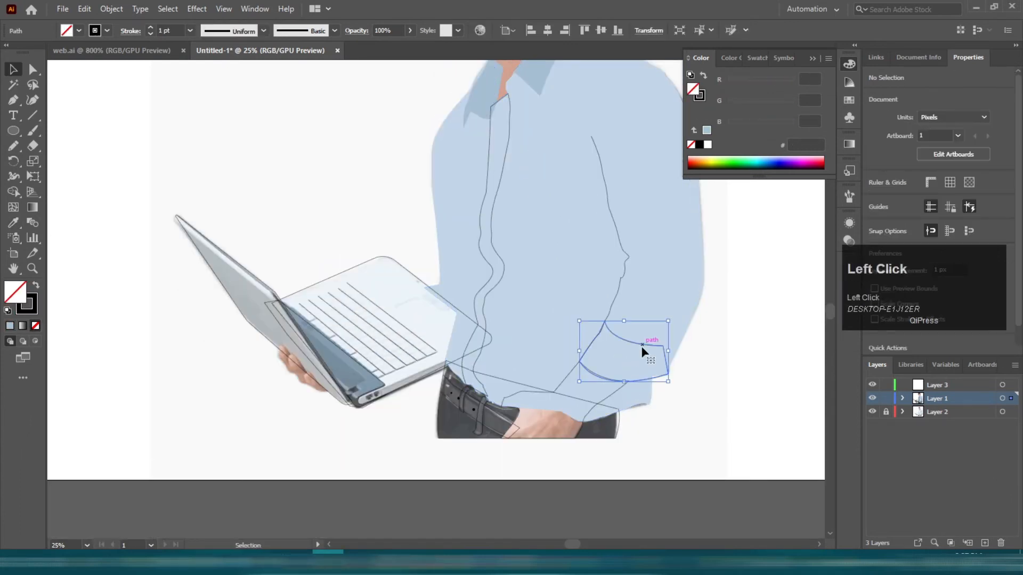
pyautogui.scroll(5, 613, 287)
pyautogui.press('i')
pyautogui.click(541, 149)
pyautogui.press('v')
pyautogui.scroll(-3, 544, 184)
# Fill the forearm and hand at the trouser pocket with the skin tone E1B5A1 sampled from the face.
pyautogui.click(582, 456)
pyautogui.press('i')
pyautogui.click(529, 89)
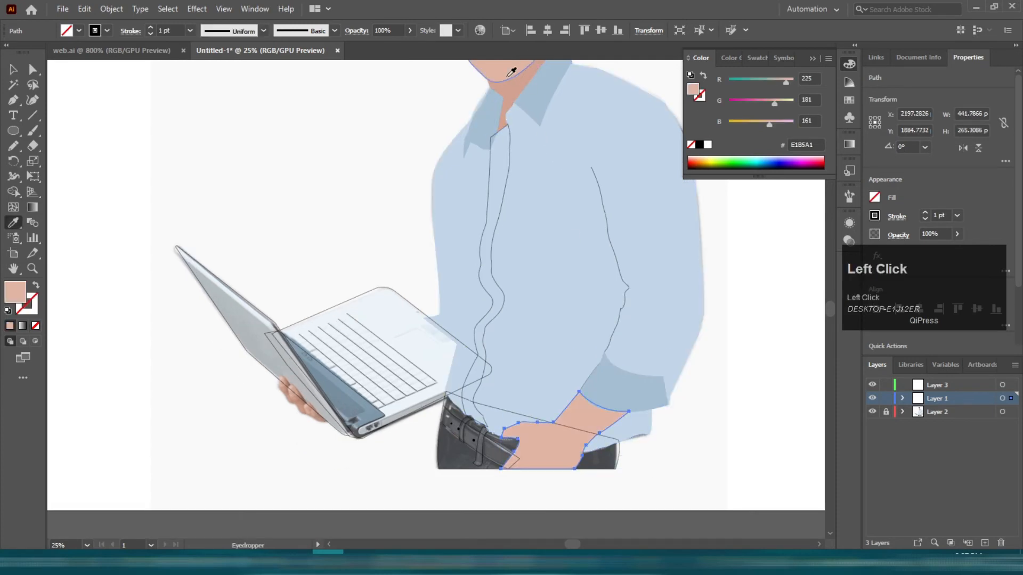
pyautogui.press('v')
# Trace the outer contour of the fingers holding the laptop with the Pen tool, starting at the lid's lower edge.
pyautogui.scroll(-3, 346, 359)
pyautogui.scroll(6, 304, 319)
pyautogui.scroll(-2, 341, 382)
pyautogui.press('p')
pyautogui.click(513, 397)
pyautogui.moveTo(362, 344); pyautogui.dragTo(363, 342)
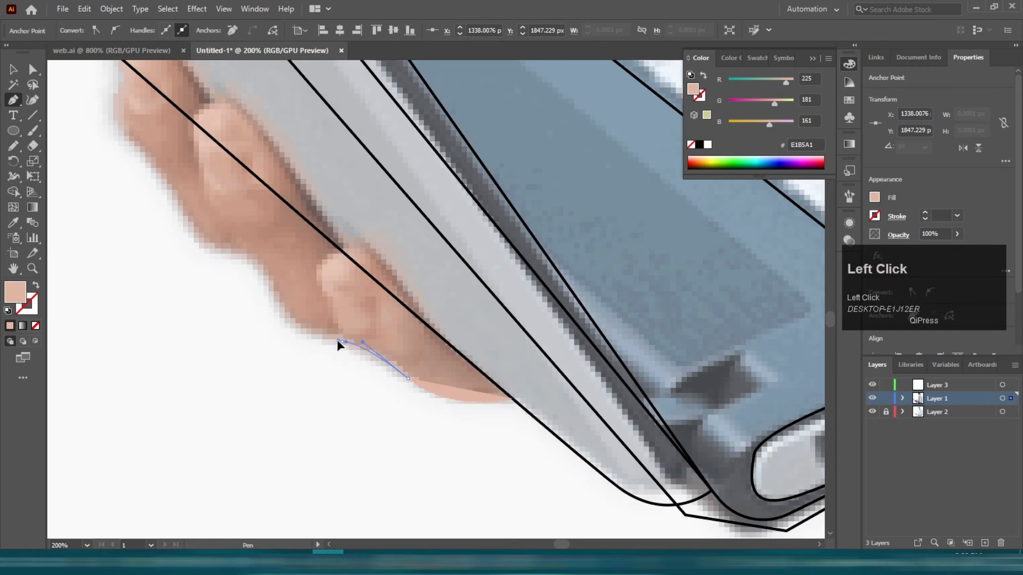
pyautogui.moveTo(276, 308); pyautogui.dragTo(276, 308)
pyautogui.moveTo(252, 255); pyautogui.dragTo(240, 288)
pyautogui.press('space')
pyautogui.moveTo(171, 228); pyautogui.dragTo(123, 177)
pyautogui.click(168, 225)
pyautogui.moveTo(168, 137); pyautogui.dragTo(255, 195)
# Swap fill and stroke, trace around the fingertips over the lid to close the outline, and deselect it.
pyautogui.hotkey('shift', 'z')
pyautogui.hotkey('shift', 'x')
pyautogui.moveTo(320, 236); pyautogui.dragTo(347, 295)
pyautogui.click(390, 347)
pyautogui.scroll(-2, 397, 344)
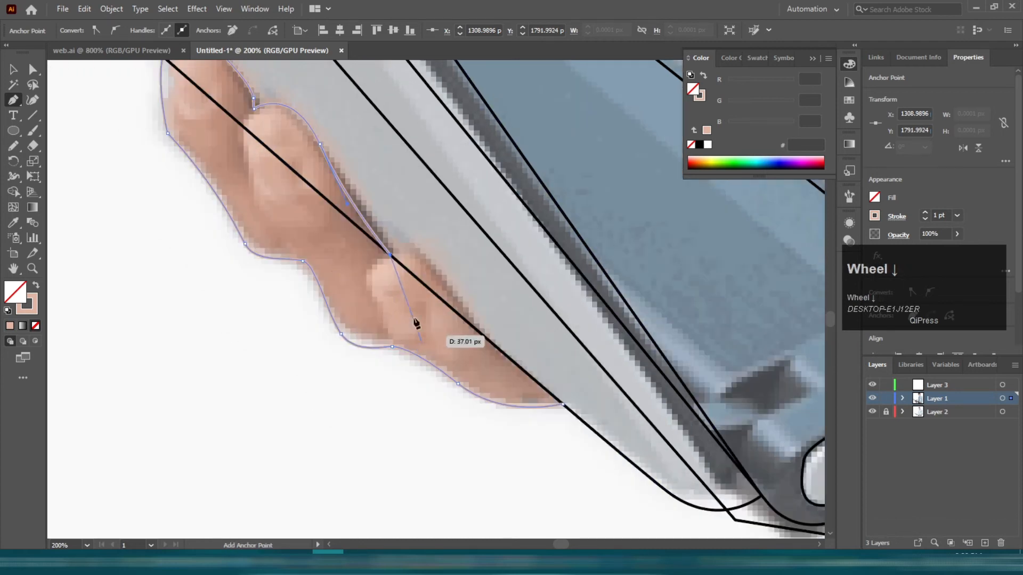
pyautogui.click(439, 268)
pyautogui.moveTo(563, 405); pyautogui.dragTo(628, 454)
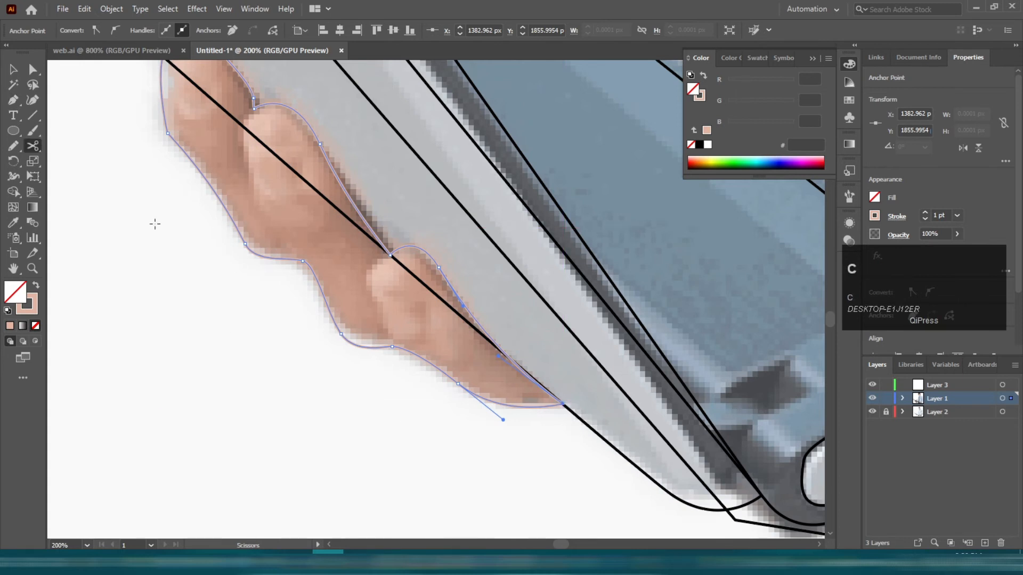
pyautogui.hotkey('ctrl', 'shift', 'a')
# Outline the uppermost fingertip on the laptop lid freehand with the Pencil tool, about 22 by 44 px.
pyautogui.scroll(2, 91, 200)
pyautogui.press('n')
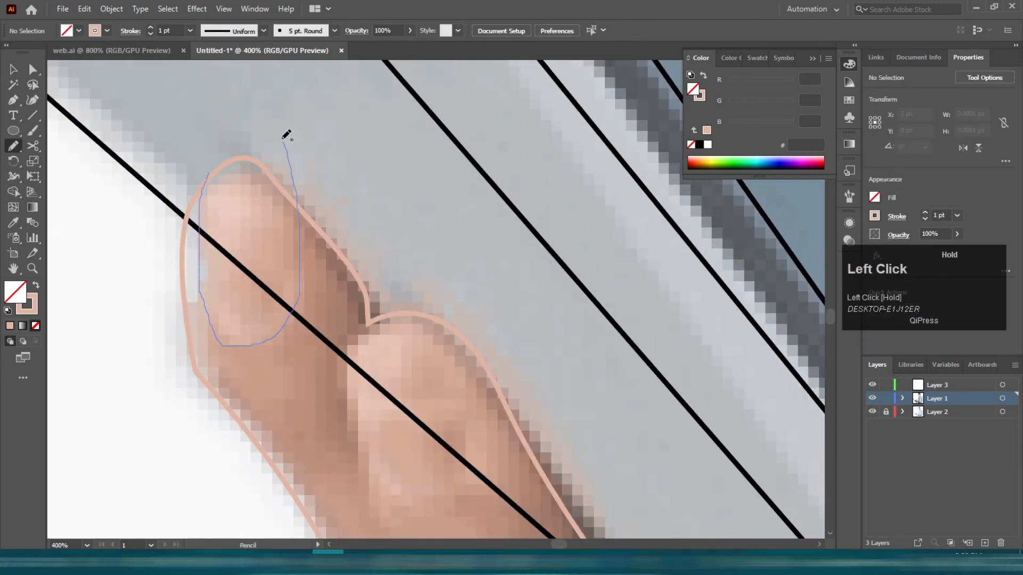
pyautogui.moveTo(284, 139); pyautogui.dragTo(284, 140)
pyautogui.scroll(-3, 368, 177)
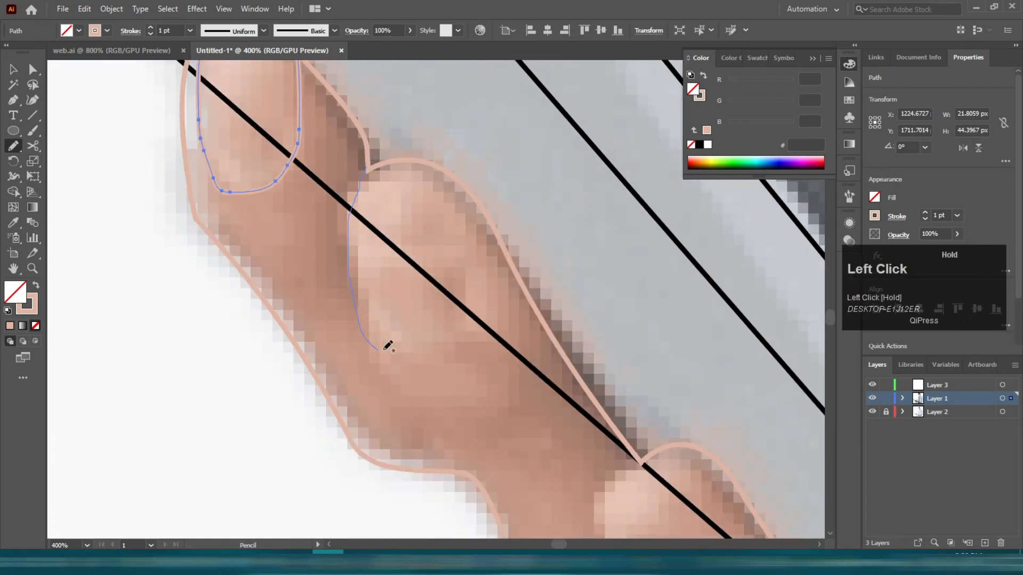
# Outline the two remaining fingertips holding the laptop freehand with the Pencil tool, about 26 by 45 px and 21 by 24 px.
pyautogui.moveTo(426, 185); pyautogui.dragTo(369, 165)
pyautogui.moveTo(484, 183); pyautogui.dragTo(384, 96)
pyautogui.moveTo(608, 415)
pyautogui.mouseDown()
pyautogui.moveTo(484, 244)
pyautogui.moveTo(483, 227)
pyautogui.mouseUp()
pyautogui.scroll(-3, 446, 234)
pyautogui.scroll(3, 447, 257)
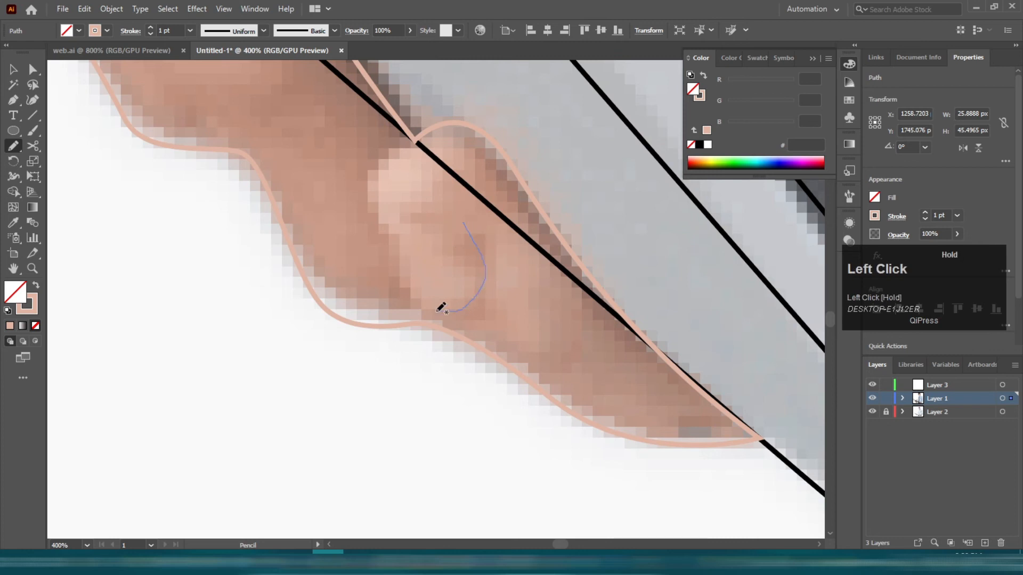
pyautogui.scroll(-3, 464, 241)
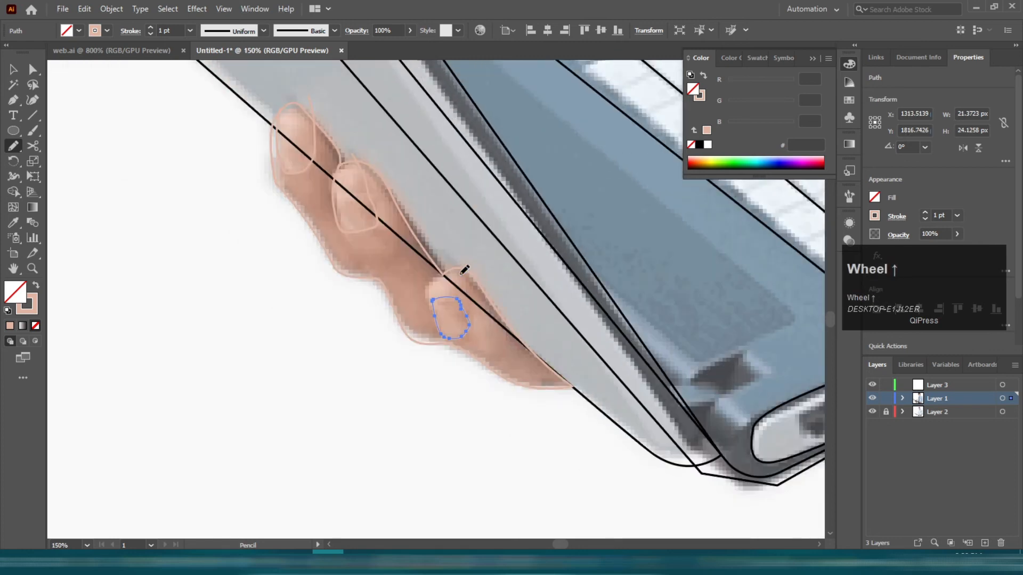
# Turn the finger outline's skin-tone stroke into its fill, and fill the three fingertip shapes with F7DBD0.
pyautogui.press('v')
pyautogui.click(486, 291)
pyautogui.hotkey('shift', 'x')
pyautogui.click(464, 314)
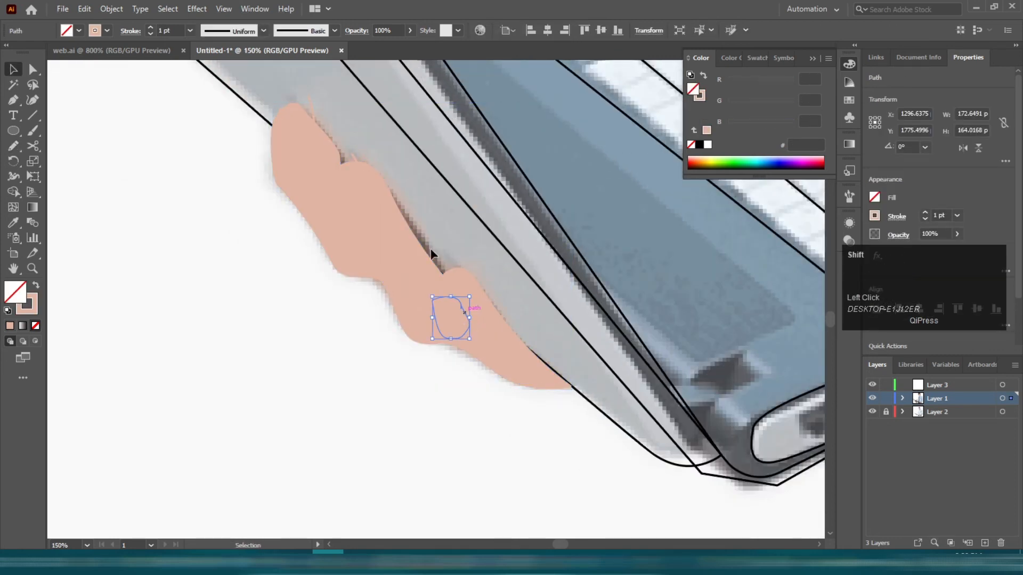
pyautogui.keyDown('shift'); pyautogui.click(374, 210); pyautogui.keyUp('shift')
pyautogui.keyDown('shift'); pyautogui.click(313, 137); pyautogui.keyUp('shift')
pyautogui.click(35, 285)
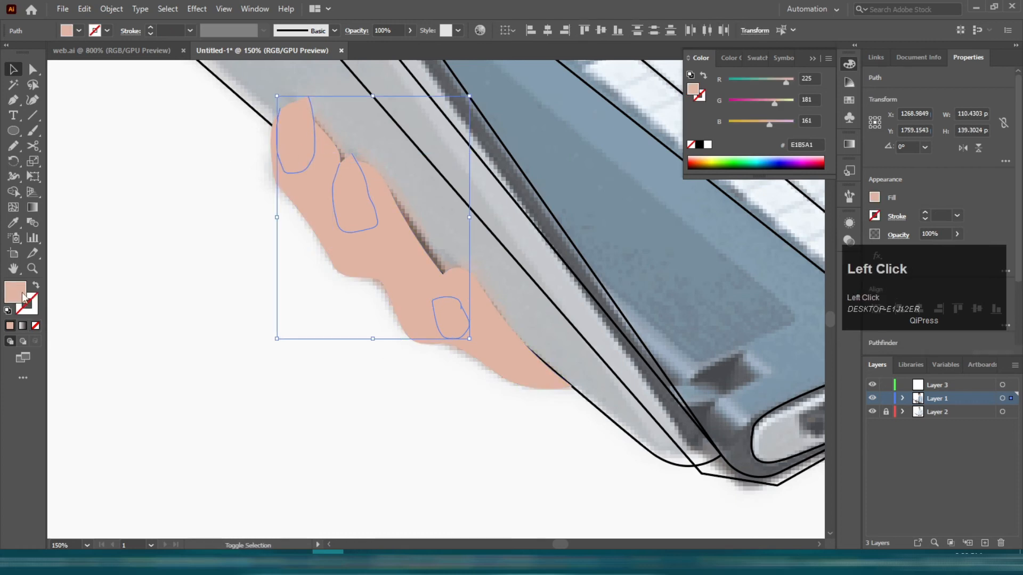
pyautogui.doubleClick(15, 292)
pyautogui.click(631, 346)
pyautogui.click(909, 341)
# Trim away the fingertip shapes' parts lying outside the fingers with the Shape Builder tool, and deselect them.
pyautogui.keyDown('shift'); pyautogui.click(421, 261); pyautogui.keyUp('shift')
pyautogui.hotkey('shift', 'm')
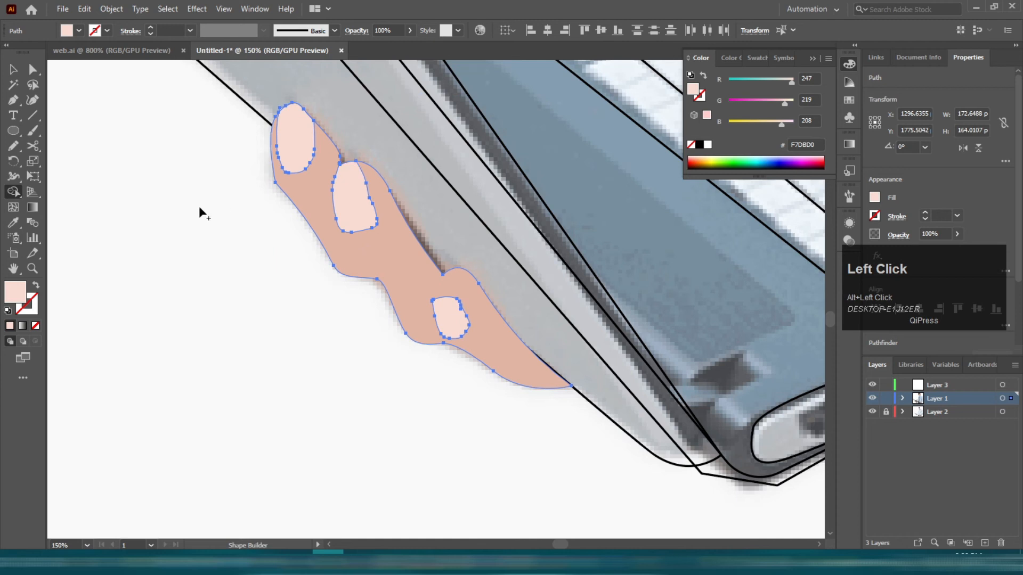
pyautogui.press('v')
pyautogui.click(197, 229)
# Fill the trousers outline with the dark colour 1A1E23 and send it behind the other shapes.
pyautogui.scroll(-4, 205, 230)
pyautogui.scroll(6, 234, 229)
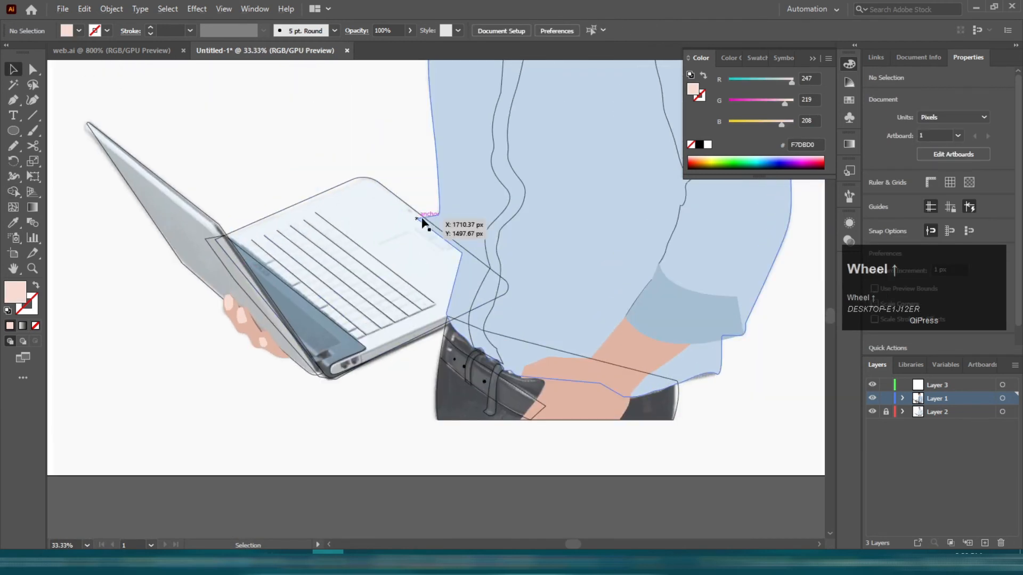
pyautogui.click(676, 386)
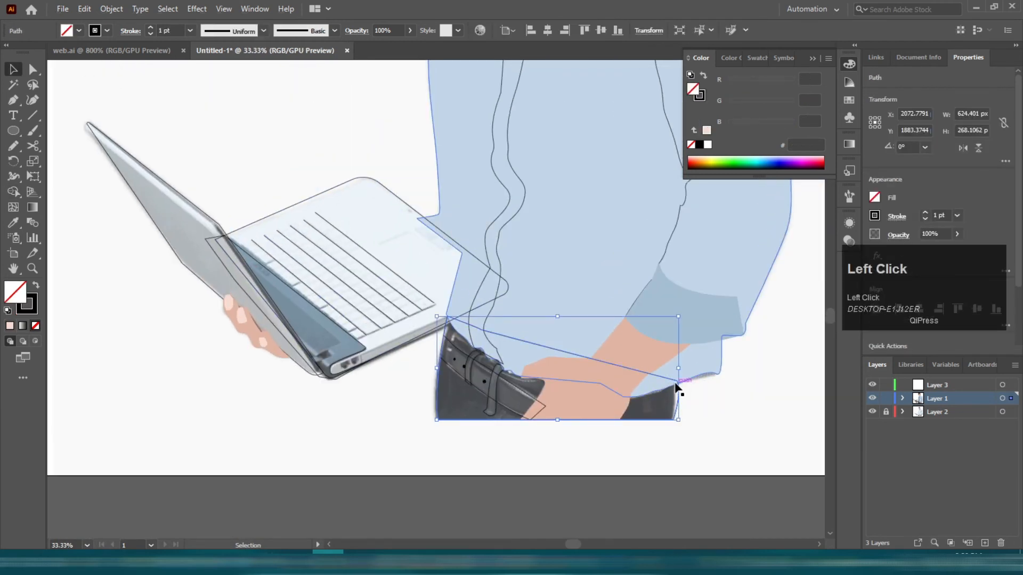
pyautogui.hotkey('shift', 'x')
pyautogui.click(410, 30)
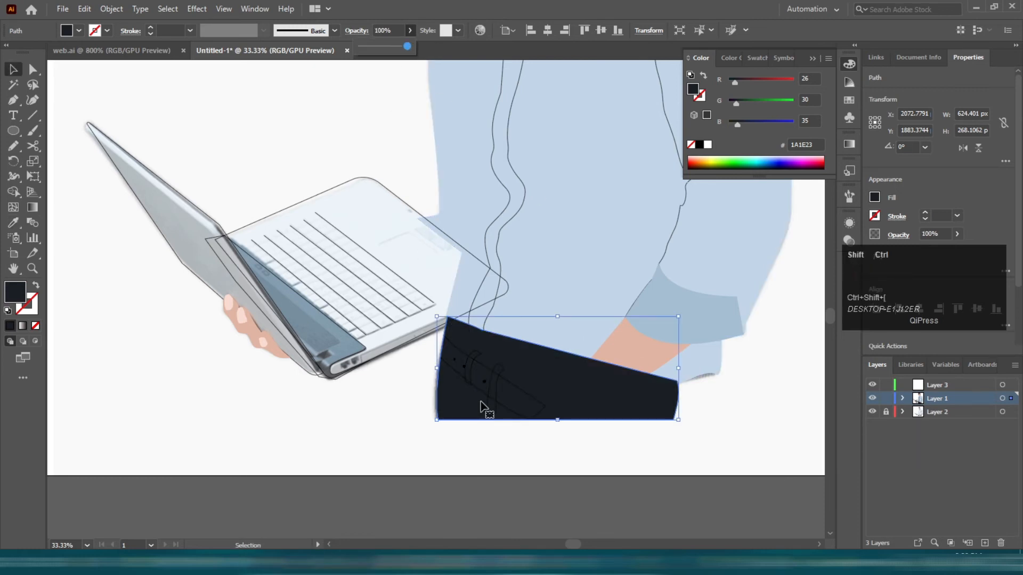
pyautogui.click(558, 437)
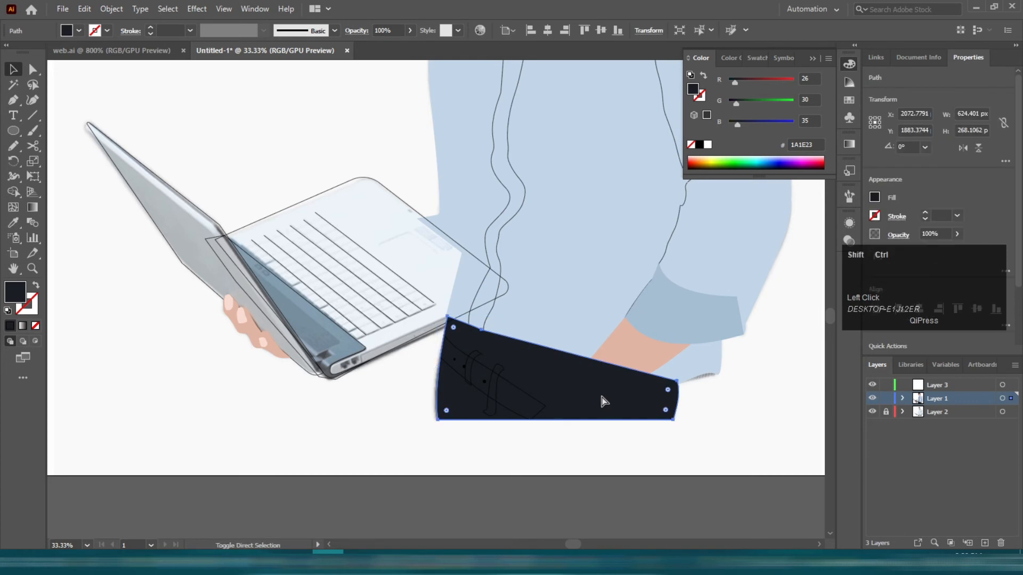
pyautogui.hotkey('ctrl', 'shift', '[')
pyautogui.click(547, 427)
# Fill the belt with 2A2E33, a lighter shade of the trousers colour, and deselect it.
pyautogui.click(537, 411)
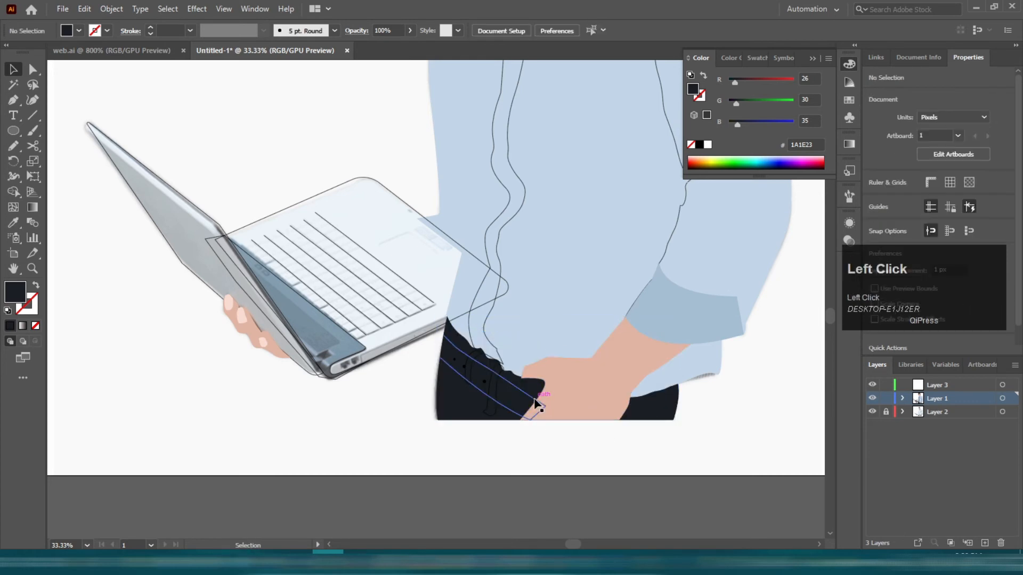
pyautogui.click(36, 285)
pyautogui.doubleClick(16, 293)
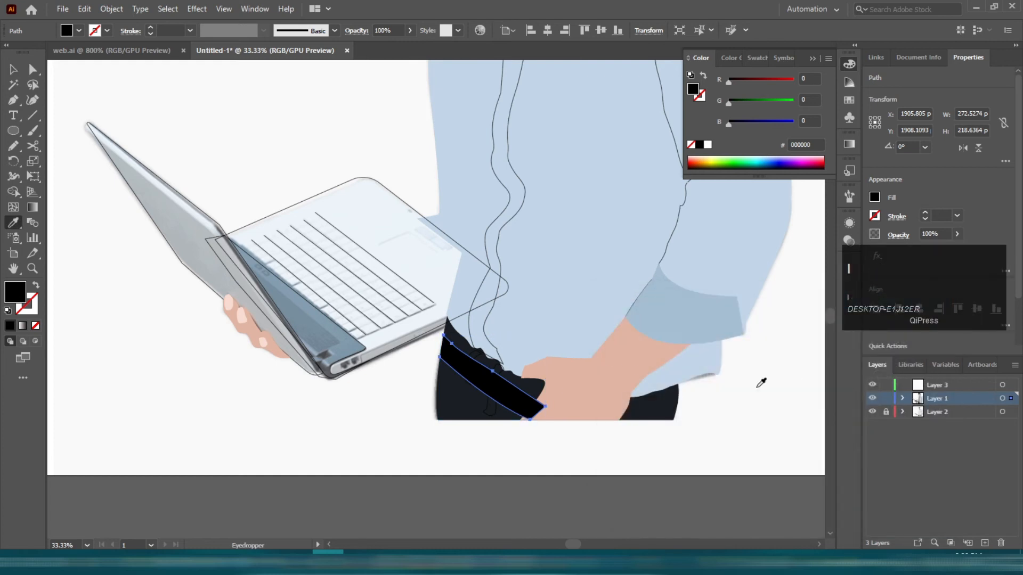
pyautogui.click(758, 383)
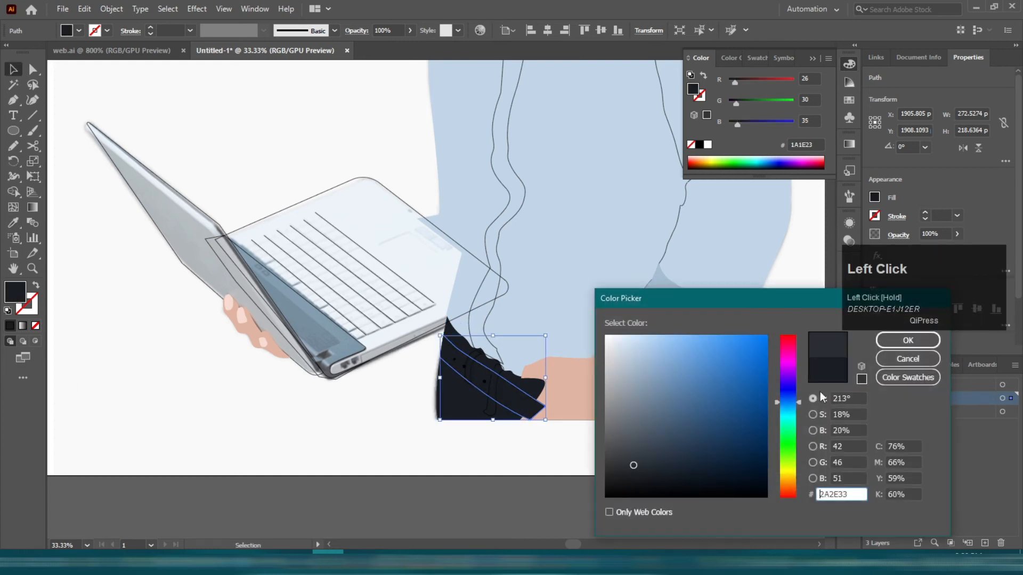
pyautogui.click(908, 340)
pyautogui.press('v')
pyautogui.click(433, 451)
# Turn the belt loops' black strokes into fills and bring the forearm and pocket hand to the front.
pyautogui.click(486, 405)
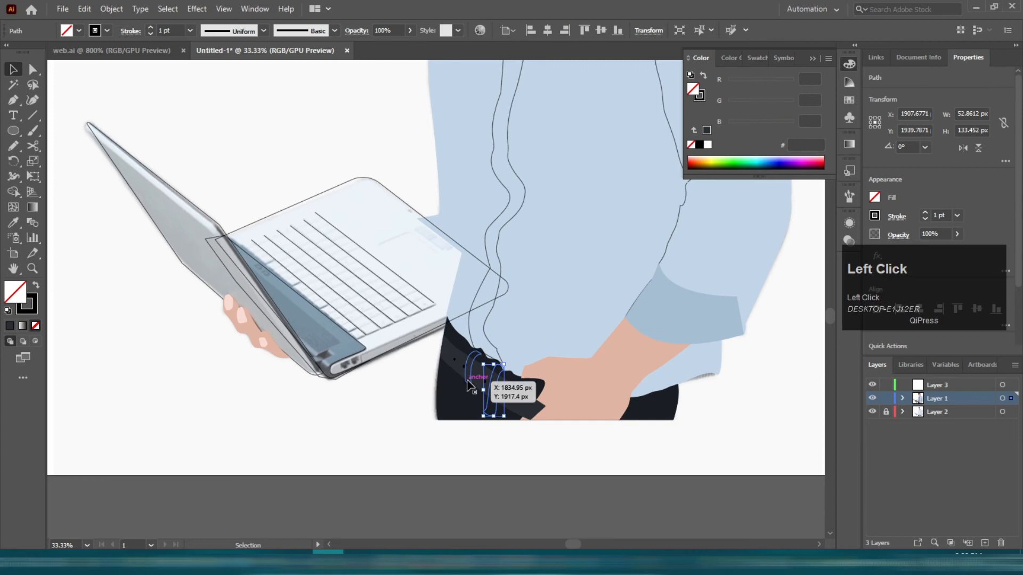
pyautogui.hotkey('shift', 'x')
pyautogui.click(554, 405)
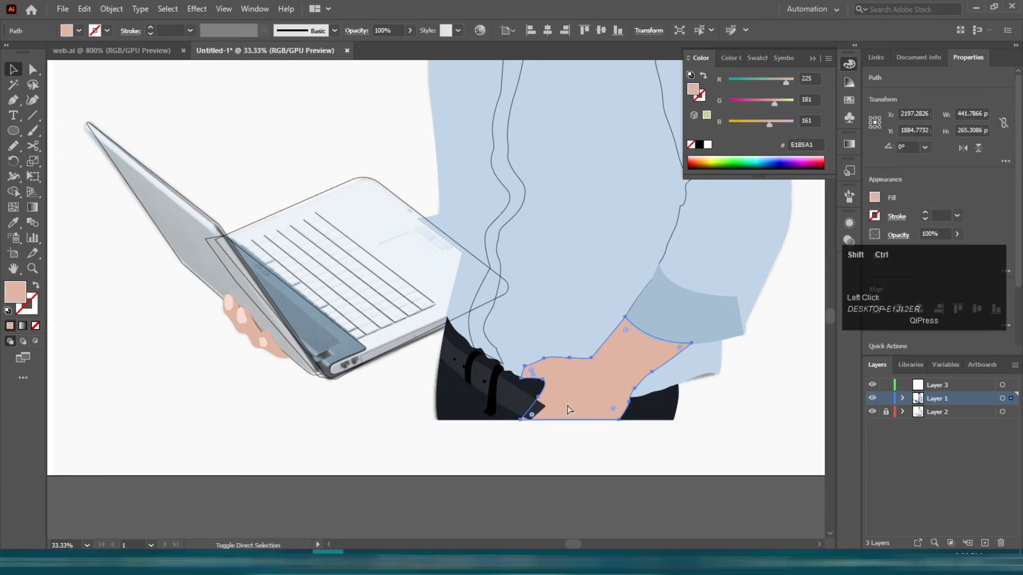
pyautogui.click(376, 462)
# Fill the shirt's wavy front placket with the cuff colour A5BED3 and deselect it.
pyautogui.scroll(2, 522, 277)
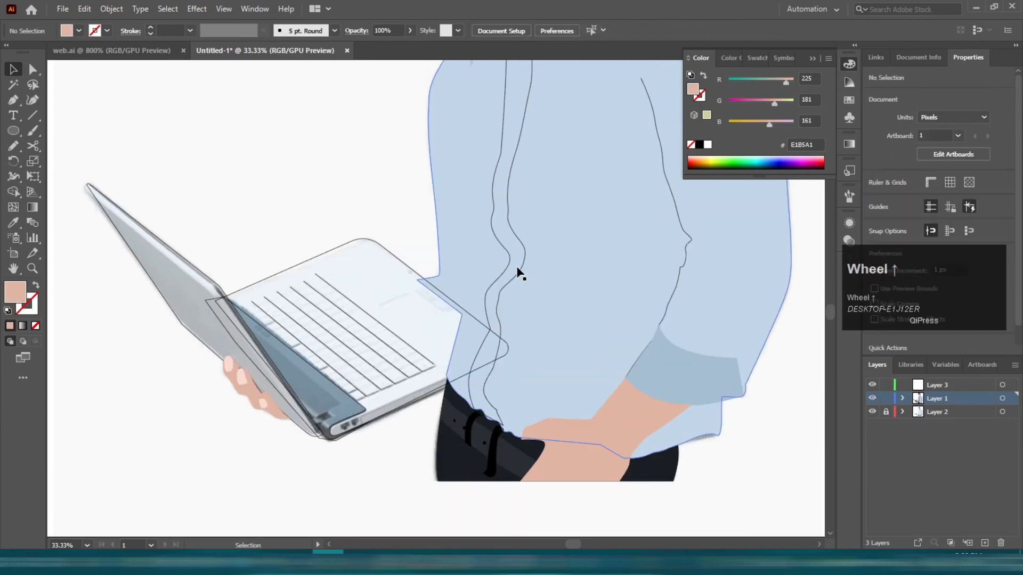
pyautogui.click(520, 272)
pyautogui.scroll(1, 642, 312)
pyautogui.press('i')
pyautogui.click(703, 379)
pyautogui.press('v')
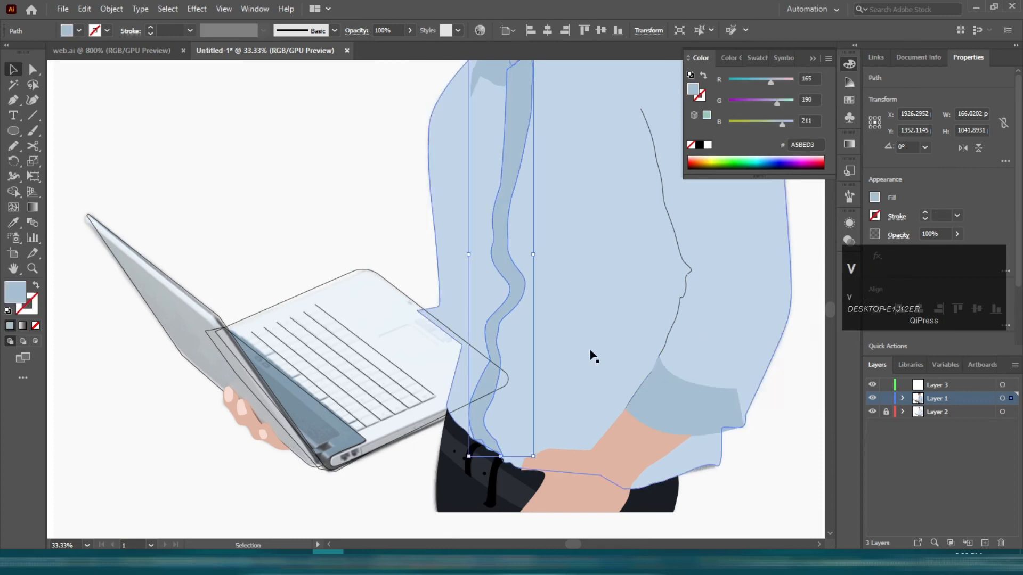
pyautogui.click(317, 194)
# Give the sleeve fold line a tapered width profile and a 4 pt stroke.
pyautogui.scroll(2, 318, 194)
pyautogui.click(648, 201)
pyautogui.scroll(1, 634, 213)
pyautogui.click(263, 31)
pyautogui.click(235, 73)
pyautogui.click(151, 26)
pyautogui.click(151, 27)
pyautogui.click(151, 27)
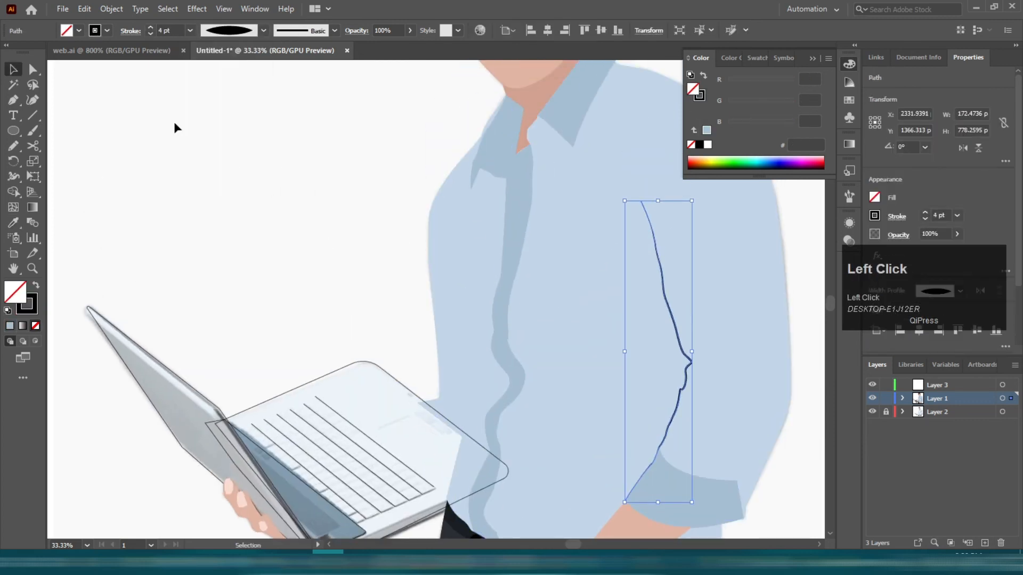
pyautogui.click(174, 126)
# Fill the laptop's keyboard base with the sampled colour E6F0F7 and raise its opacity until it is solid.
pyautogui.scroll(-3, 168, 133)
pyautogui.scroll(-1, 305, 360)
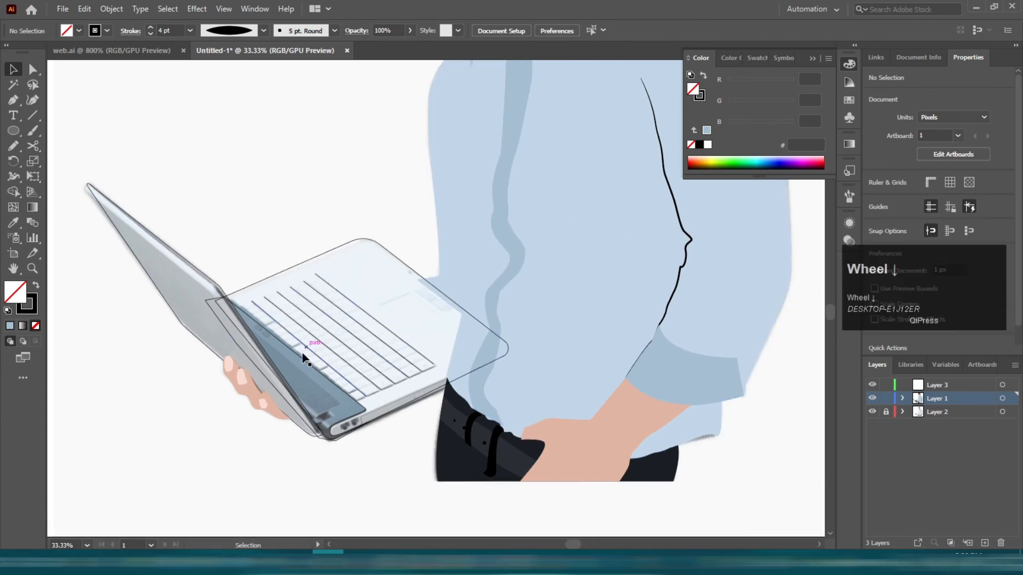
pyautogui.click(366, 241)
pyautogui.press('i')
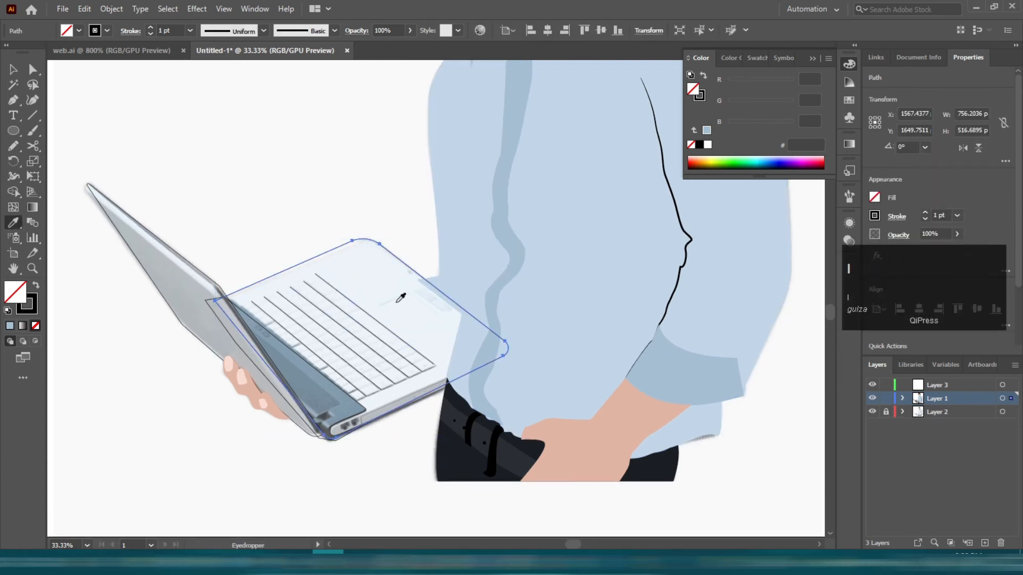
pyautogui.click(414, 339)
pyautogui.press('v')
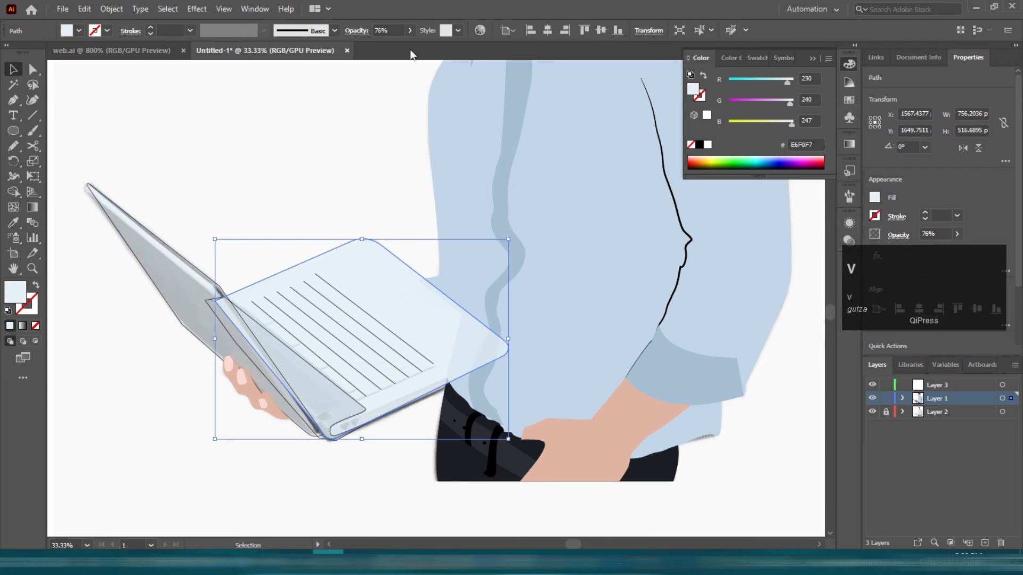
pyautogui.click(409, 30)
pyautogui.moveTo(397, 46); pyautogui.dragTo(395, 100)
pyautogui.click(231, 187)
# Fill the back of the laptop lid with the sampled grey 9CA6AB.
pyautogui.click(172, 248)
pyautogui.press('i')
pyautogui.click(184, 288)
pyautogui.press('v')
pyautogui.click(224, 184)
# Fill the laptop shape between the lid and the keyboard base with the dark teal 2B4854.
pyautogui.click(209, 306)
pyautogui.press('i')
pyautogui.click(172, 283)
pyautogui.press('v')
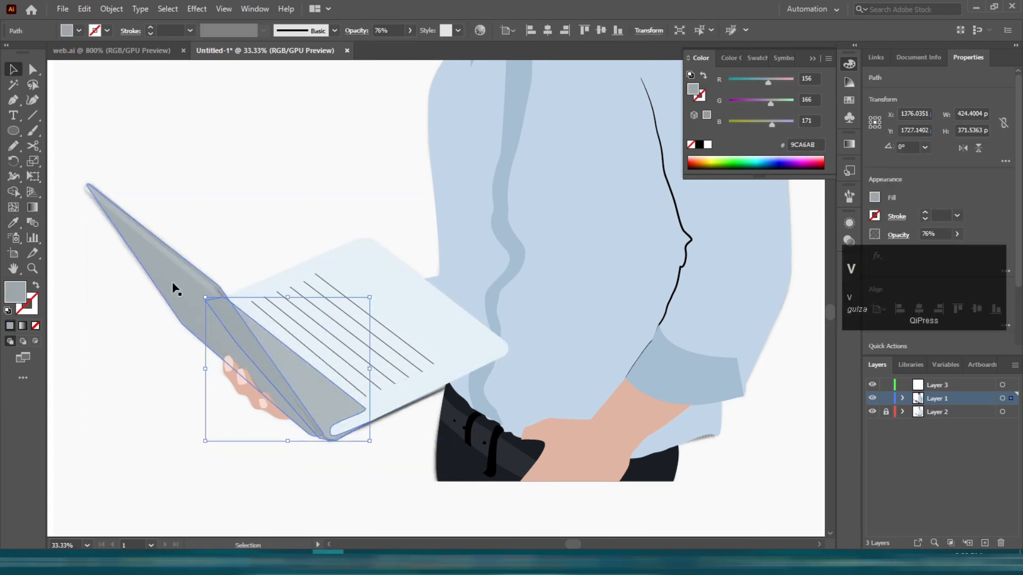
pyautogui.doubleClick(23, 292)
pyautogui.click(683, 441)
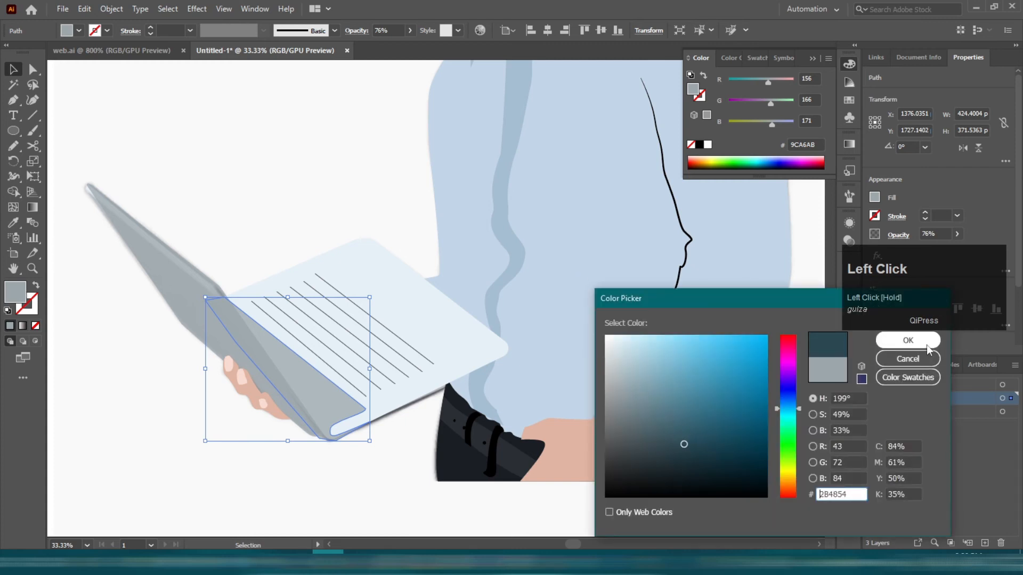
pyautogui.click(909, 341)
pyautogui.press('v')
# Raise the grey laptop lid's opacity to 100% and deselect it.
pyautogui.click(182, 268)
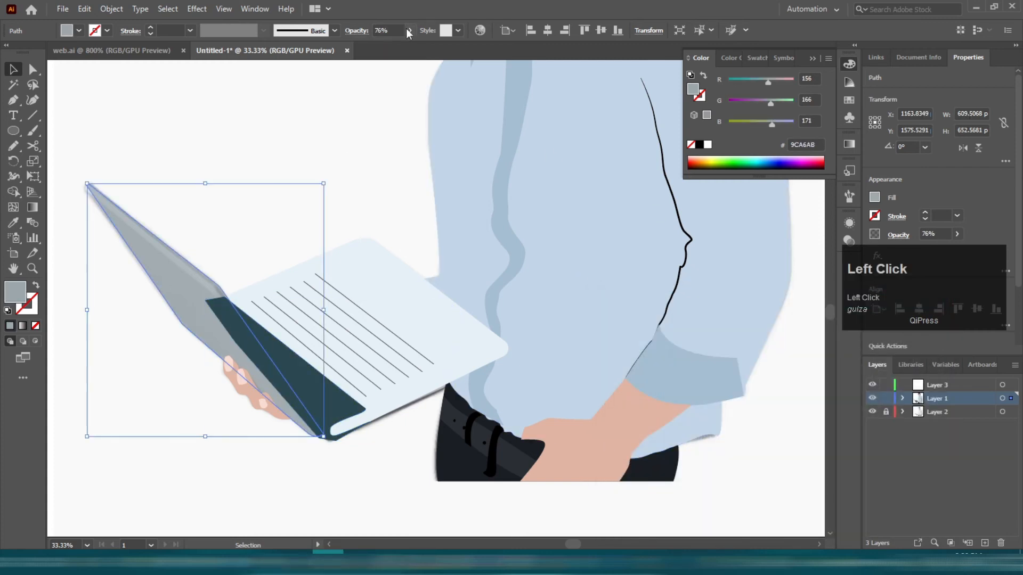
pyautogui.moveTo(420, 47); pyautogui.dragTo(421, 49)
pyautogui.click(373, 277)
pyautogui.click(368, 159)
# Bring the laptop lid together with the fingers and the three fingertip shapes to the front.
pyautogui.scroll(-1, 267, 270)
pyautogui.click(187, 291)
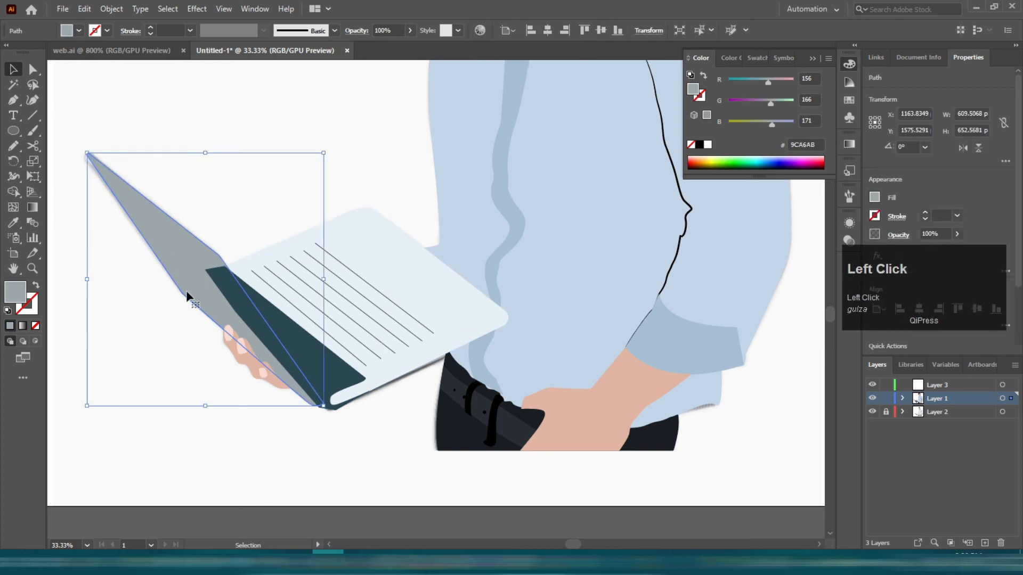
pyautogui.scroll(3, 285, 381)
pyautogui.keyDown('shift'); pyautogui.click(219, 360); pyautogui.keyUp('shift')
pyautogui.keyDown('shift'); pyautogui.click(155, 282); pyautogui.keyUp('shift')
pyautogui.keyDown('shift'); pyautogui.click(118, 244); pyautogui.keyUp('shift')
pyautogui.keyDown('shift'); pyautogui.click(141, 297); pyautogui.keyUp('shift')
pyautogui.hotkey('ctrl', 'shift', ']')
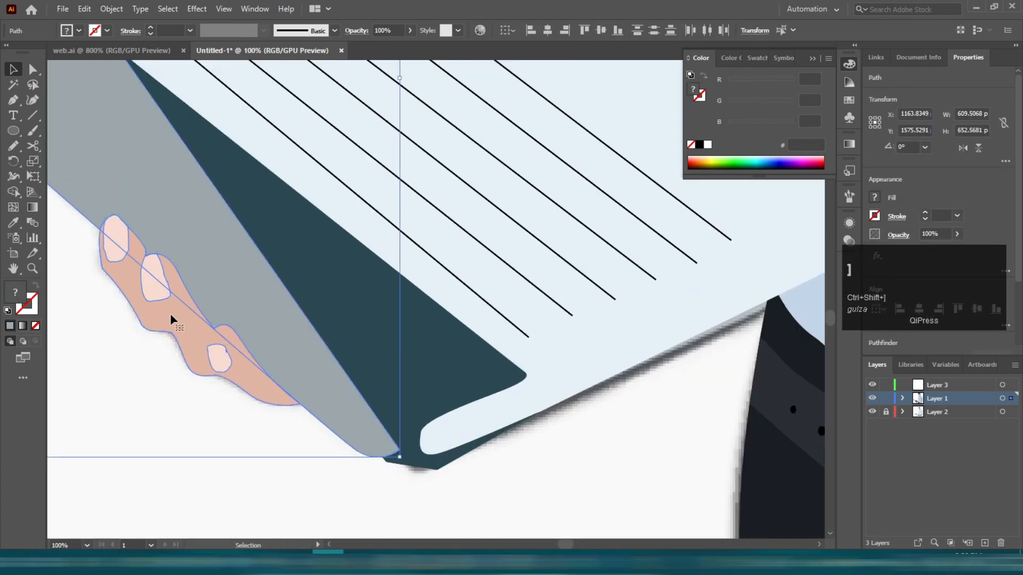
pyautogui.scroll(-2, 216, 274)
pyautogui.click(279, 420)
# Hide the photo on Layer 2 and duplicate the face shape in place.
pyautogui.scroll(-3, 279, 420)
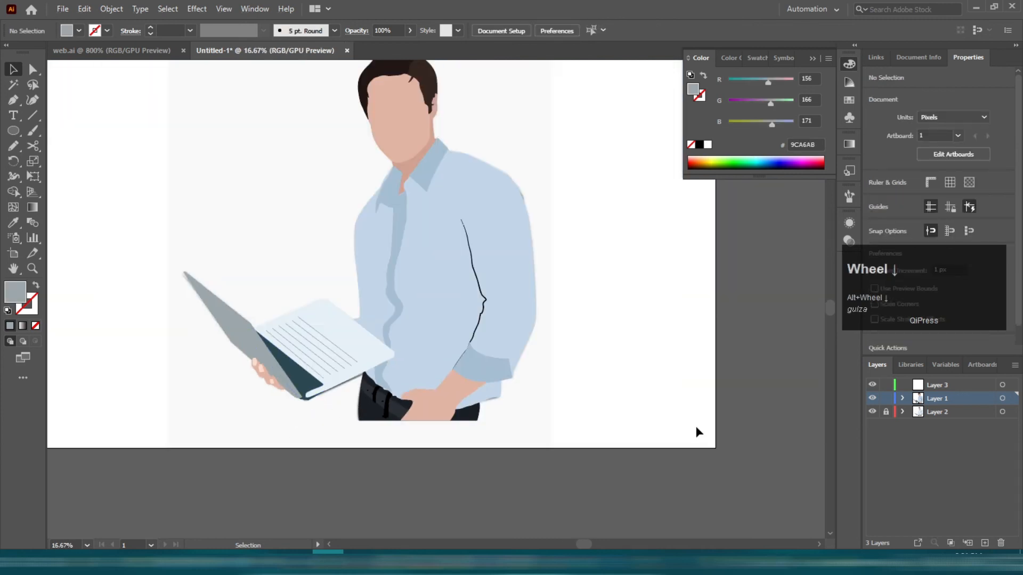
pyautogui.scroll(3, 607, 369)
pyautogui.scroll(1, 407, 199)
pyautogui.scroll(-1, 408, 200)
pyautogui.click(538, 214)
pyautogui.scroll(-4, 538, 214)
pyautogui.click(422, 140)
pyautogui.scroll(1, 422, 140)
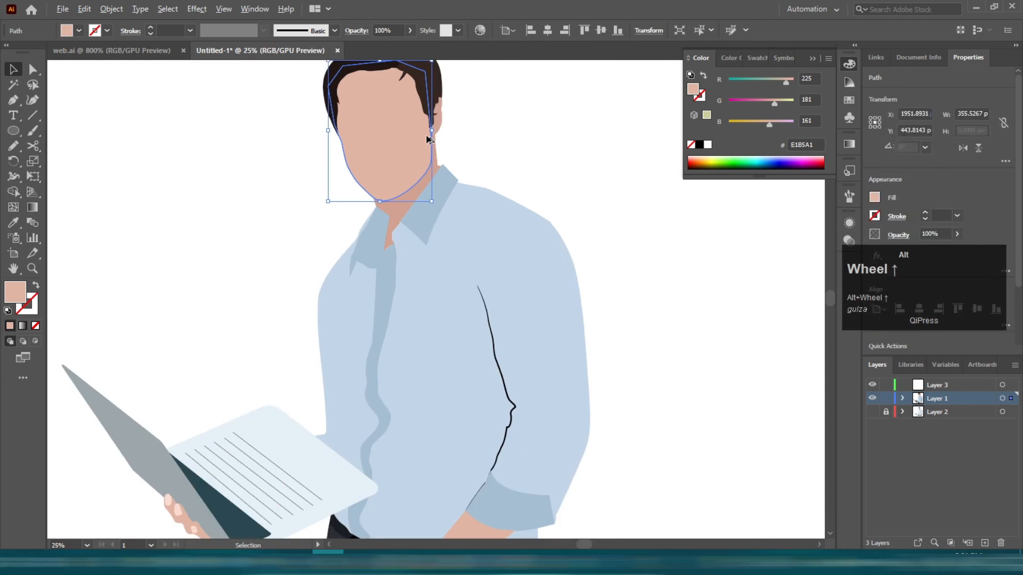
pyautogui.scroll(3, 426, 137)
pyautogui.hotkey('ctrl', 'c')
pyautogui.press('v')
pyautogui.click(849, 225)
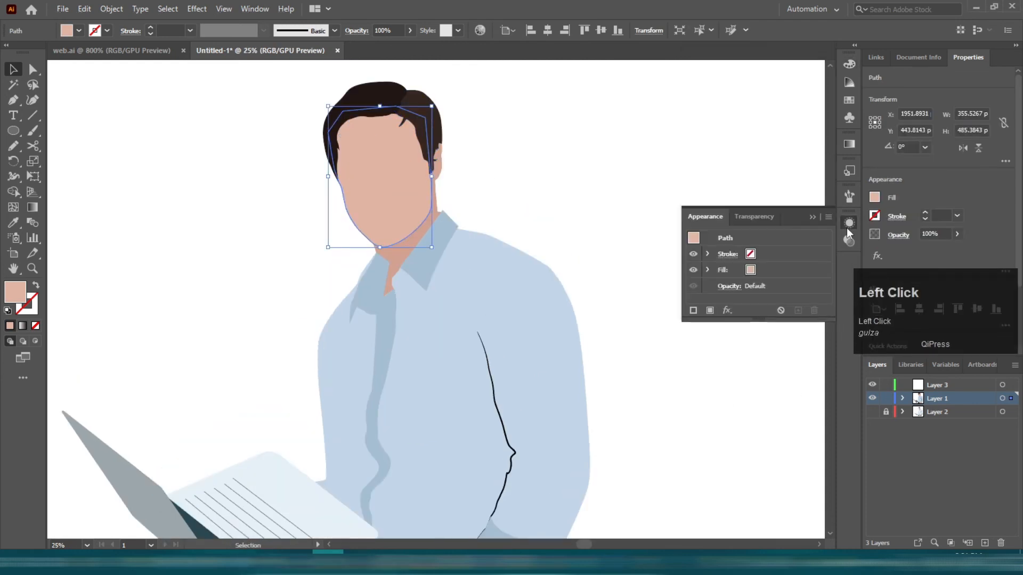
pyautogui.click(728, 309)
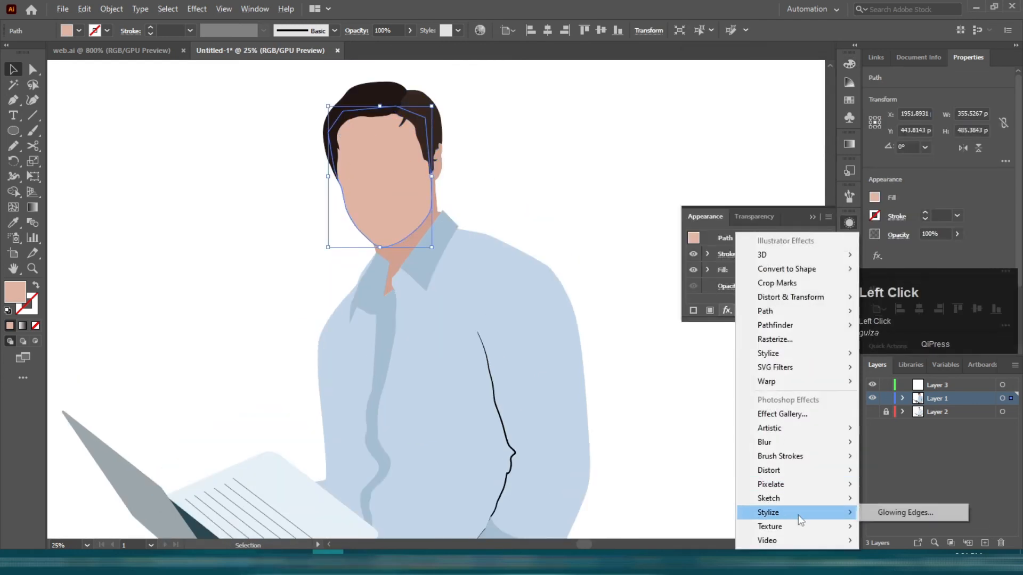
pyautogui.click(826, 187)
# Fill the face copy with a white-to-black linear gradient running from the hair down to the chin.
pyautogui.click(849, 144)
pyautogui.click(733, 235)
pyautogui.press('g')
pyautogui.moveTo(385, 80)
pyautogui.mouseDown()
pyautogui.moveTo(404, 229)
pyautogui.moveTo(399, 211)
pyautogui.moveTo(397, 248)
pyautogui.moveTo(384, 251)
pyautogui.mouseUp()
pyautogui.press('v')
# Apply a Grain texture effect to the face gradient with intensity 40, contrast 60 and grain type Sprinkles.
pyautogui.click(850, 222)
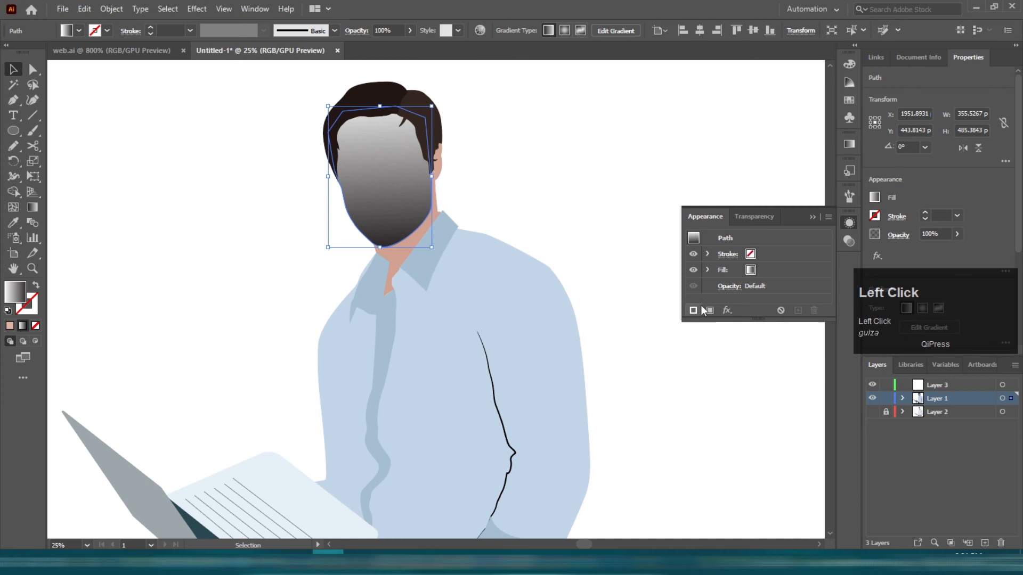
pyautogui.click(727, 310)
pyautogui.click(908, 470)
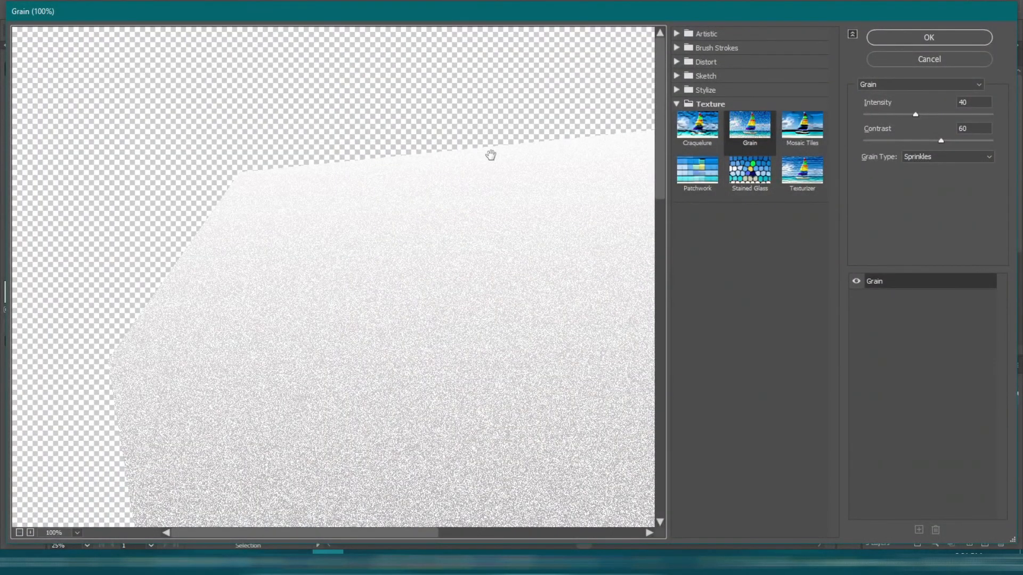
pyautogui.keyDown('alt'); pyautogui.click(484, 169); pyautogui.keyUp('alt')
pyautogui.keyDown('alt'); pyautogui.click(436, 197); pyautogui.keyUp('alt')
pyautogui.keyDown('alt'); pyautogui.click(436, 197); pyautogui.keyUp('alt')
pyautogui.click(902, 33)
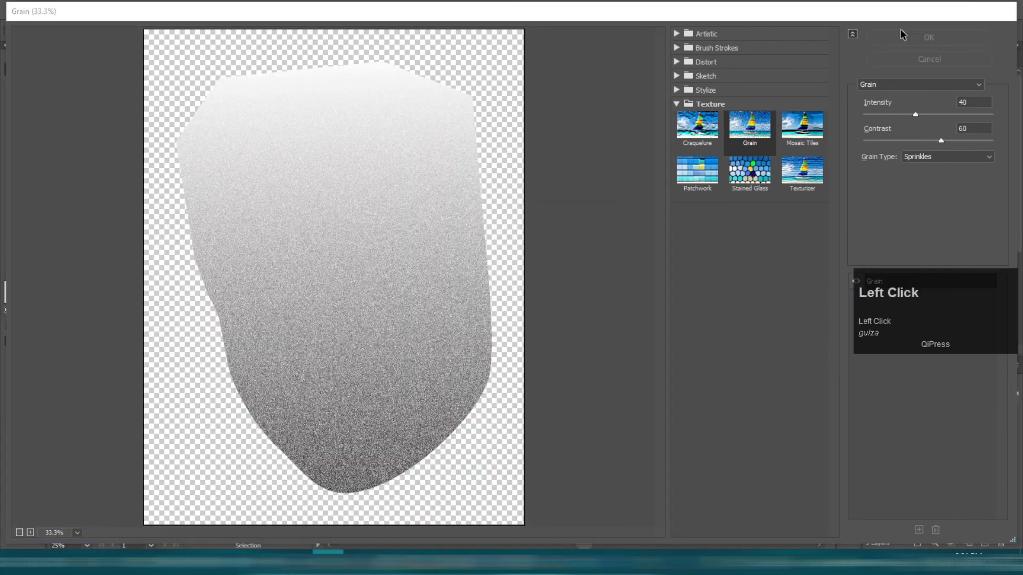
# Set the grainy face gradient's blend mode to Multiply and lower its opacity to 61%.
pyautogui.click(727, 310)
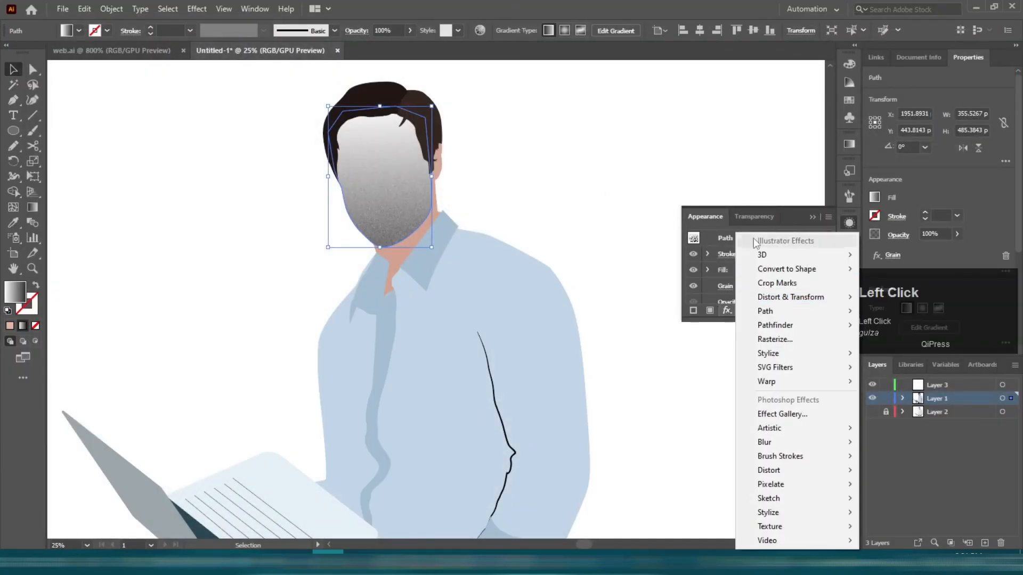
pyautogui.click(754, 217)
pyautogui.click(719, 237)
pyautogui.click(722, 282)
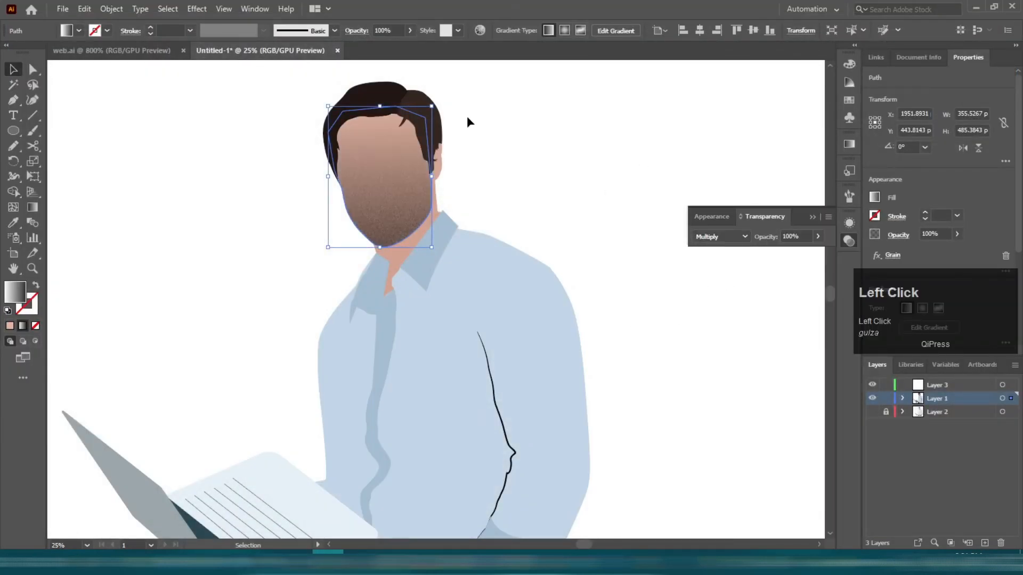
pyautogui.click(409, 30)
pyautogui.moveTo(392, 51); pyautogui.dragTo(387, 52)
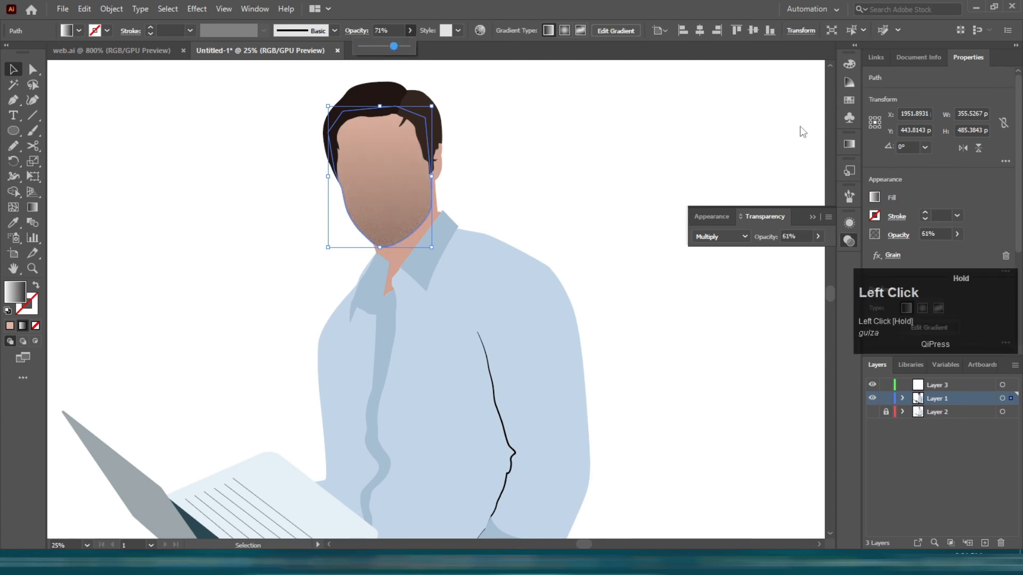
# Replace the face gradient's black stop with a sampled skin tone and adjust its colour to FF8D8F with red at 255.
pyautogui.click(850, 144)
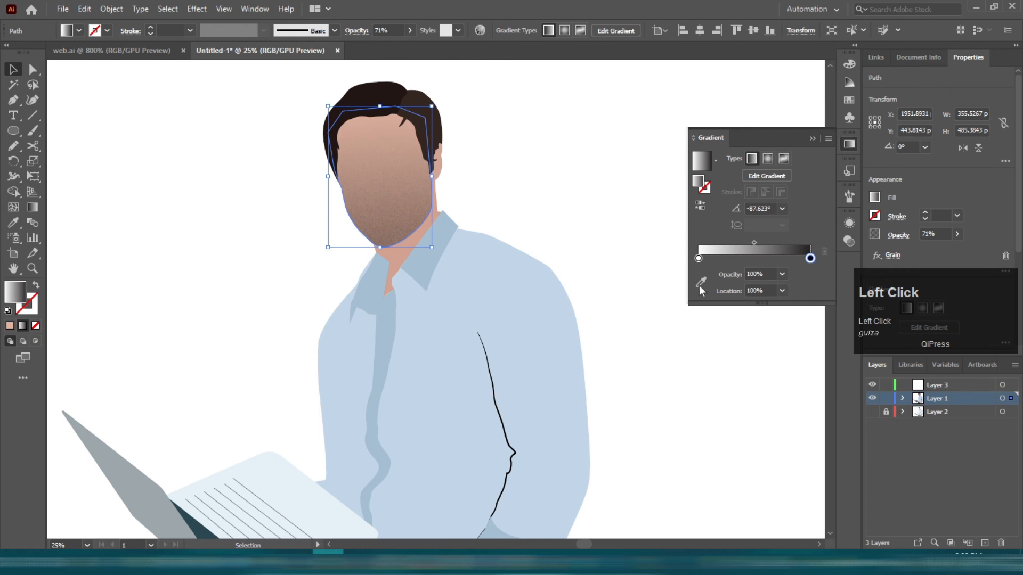
pyautogui.click(645, 348)
pyautogui.click(381, 127)
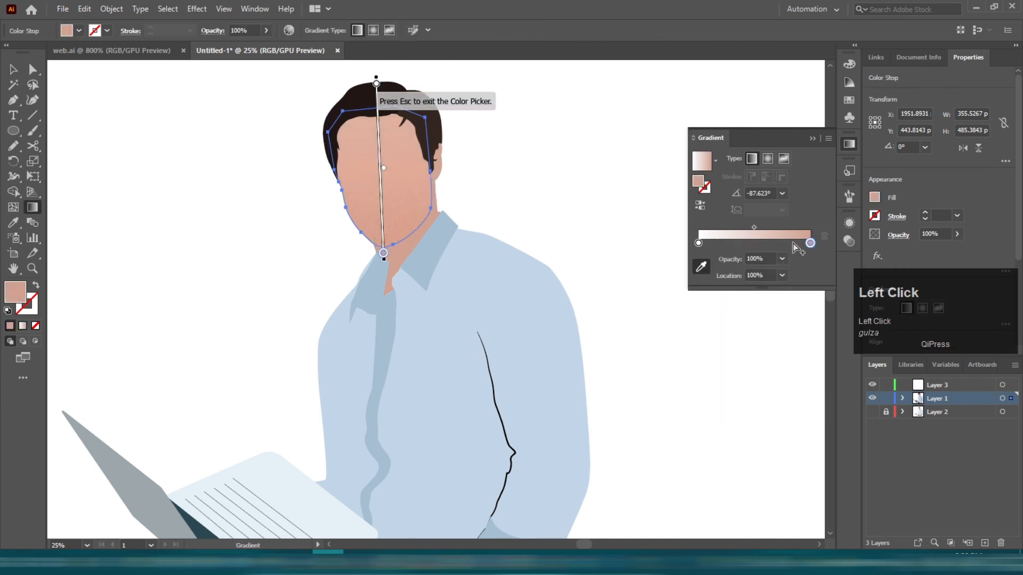
pyautogui.doubleClick(810, 243)
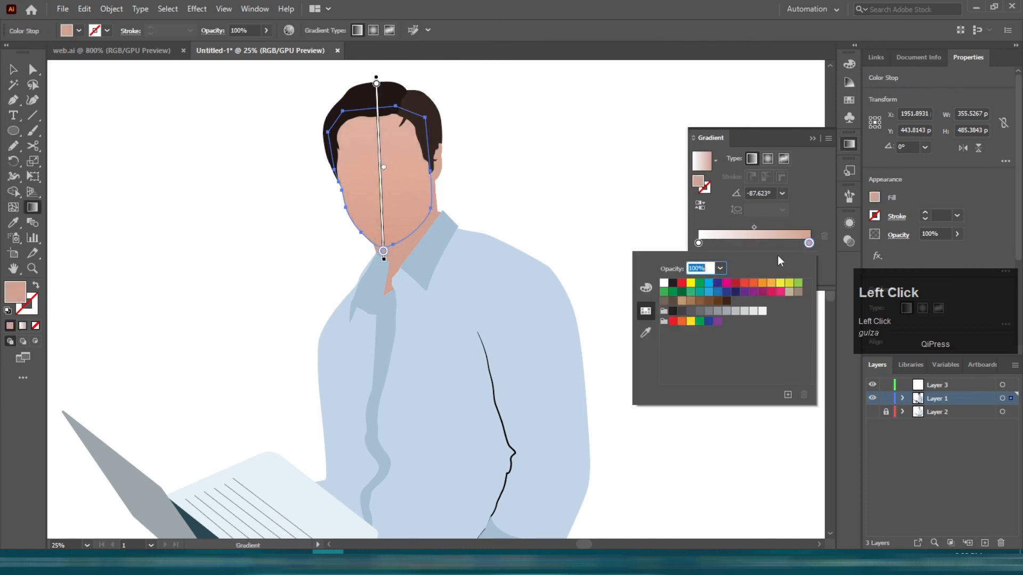
pyautogui.click(646, 287)
pyautogui.moveTo(745, 314); pyautogui.dragTo(733, 290)
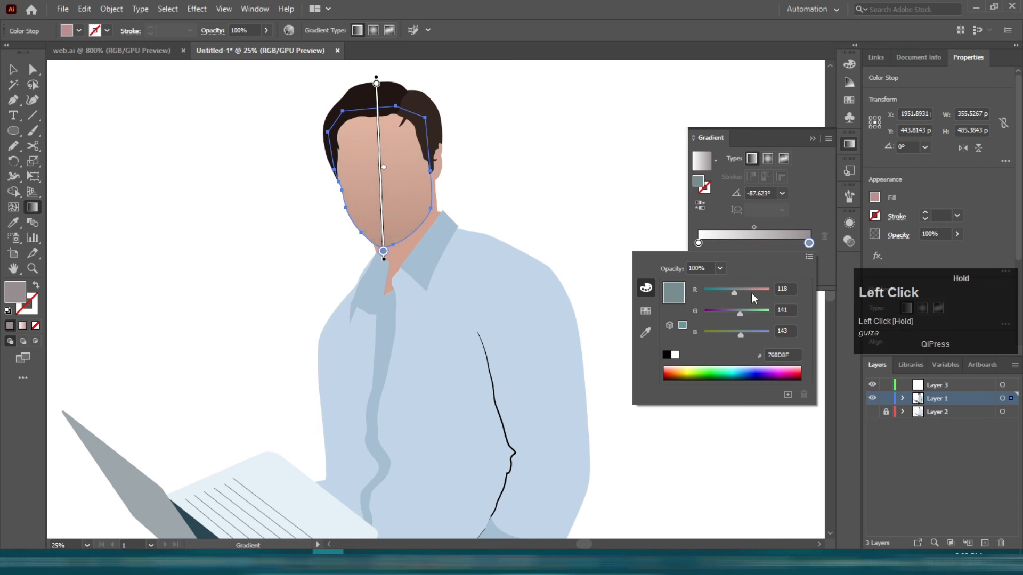
pyautogui.click(752, 293)
pyautogui.doubleClick(809, 243)
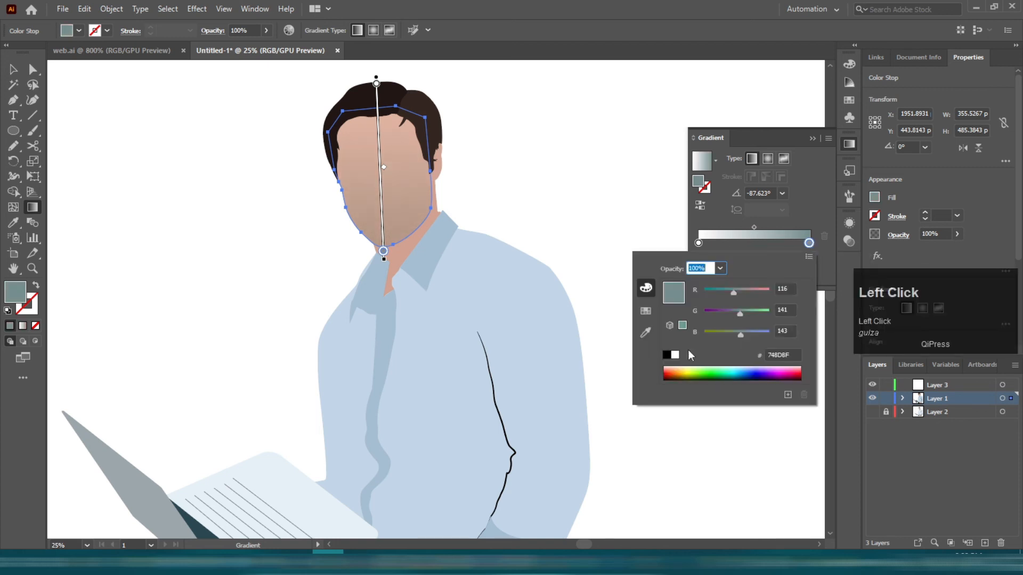
pyautogui.moveTo(764, 293); pyautogui.dragTo(770, 293)
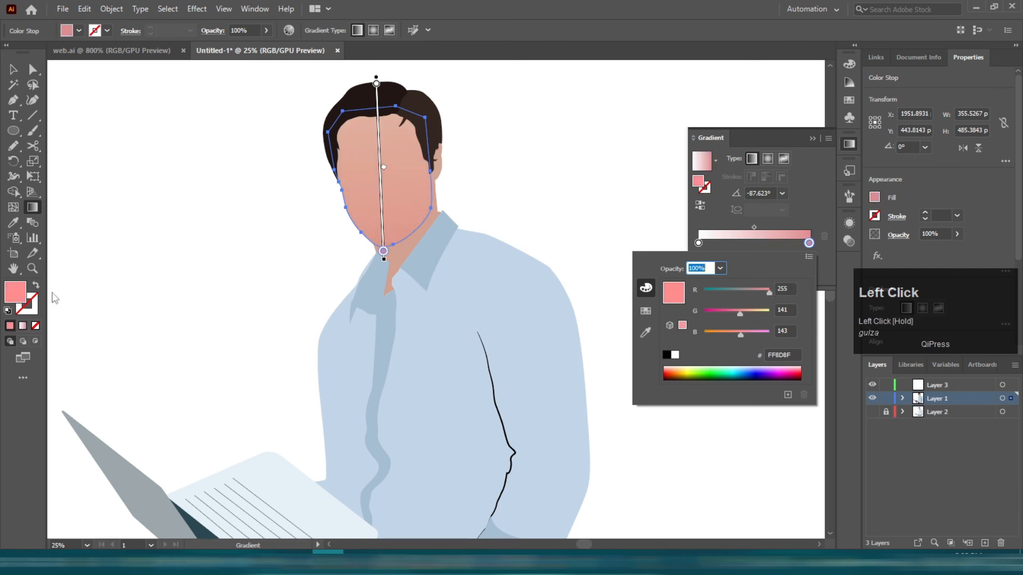
# Set the face gradient's end stop to the darker rose CC7176 and deselect the face.
pyautogui.doubleClick(19, 296)
pyautogui.click(678, 365)
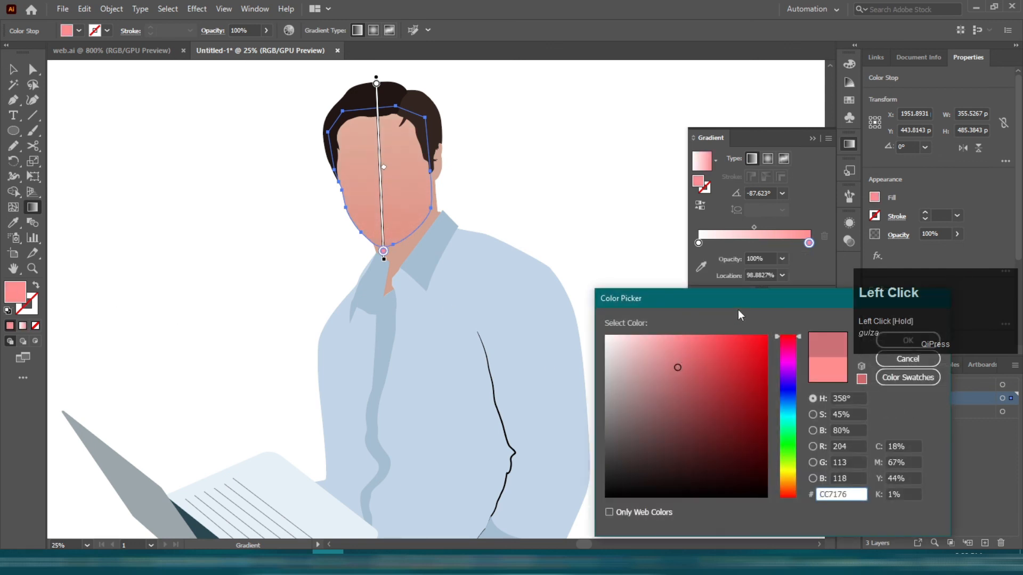
pyautogui.press('Return')
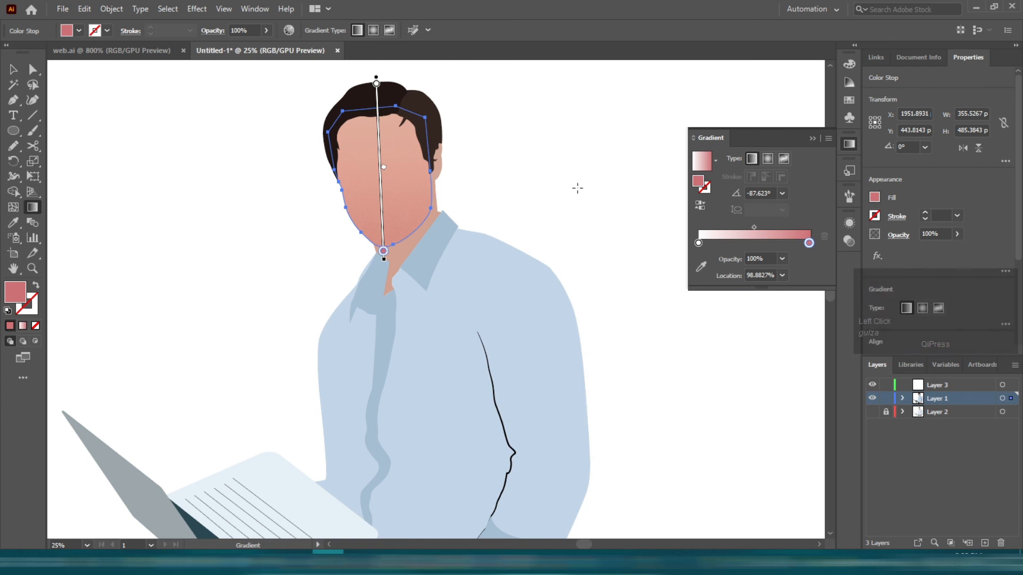
pyautogui.press('v')
pyautogui.click(450, 201)
# Duplicate the neck shape in place and fill the copy with the white-to-rose linear gradient ending in CC7176.
pyautogui.keyDown('alt'); pyautogui.scroll(-3, 436, 183); pyautogui.keyUp('alt')
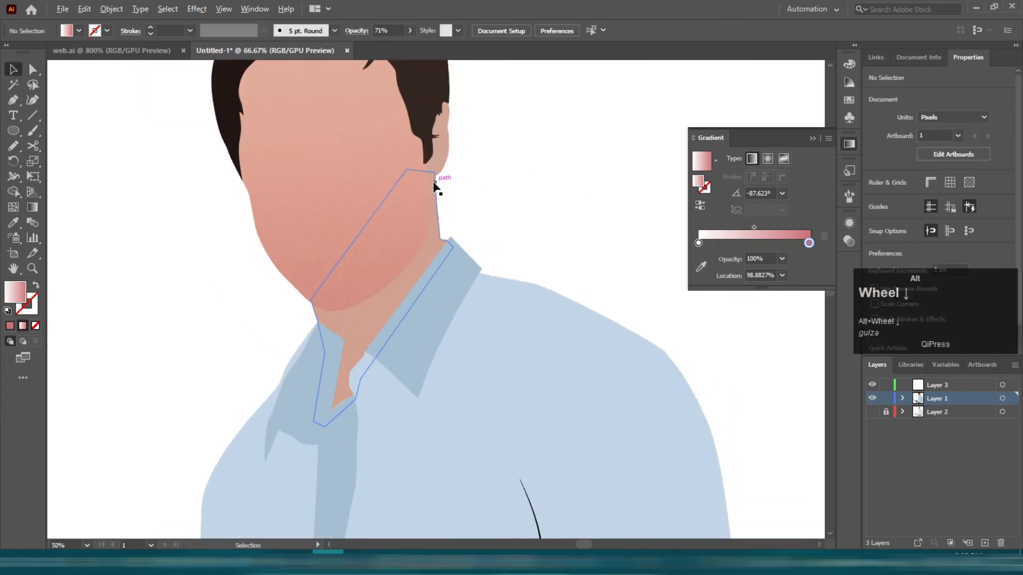
pyautogui.click(396, 290)
pyautogui.hotkey('ctrl', 'f')
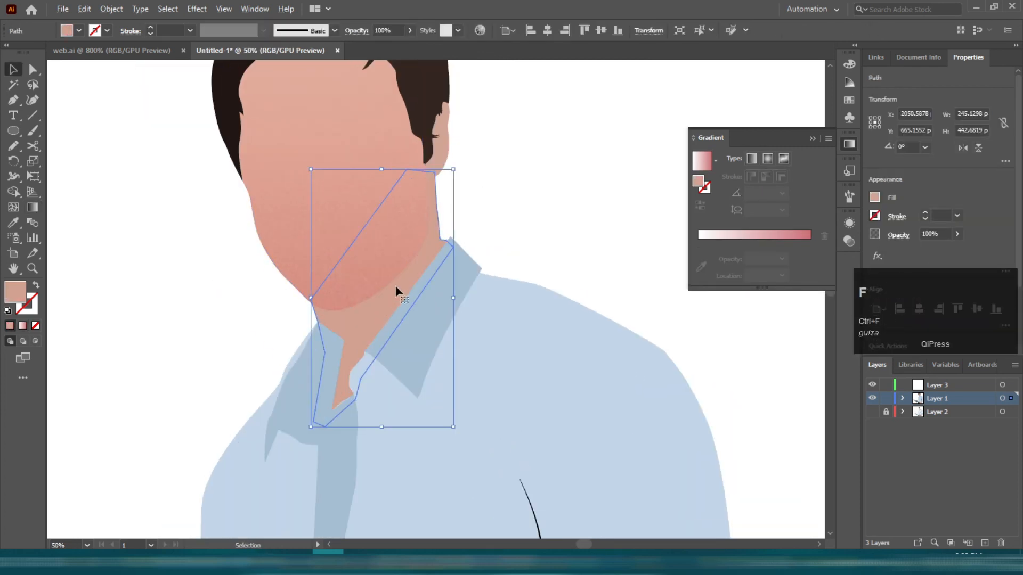
pyautogui.click(745, 233)
pyautogui.click(808, 259)
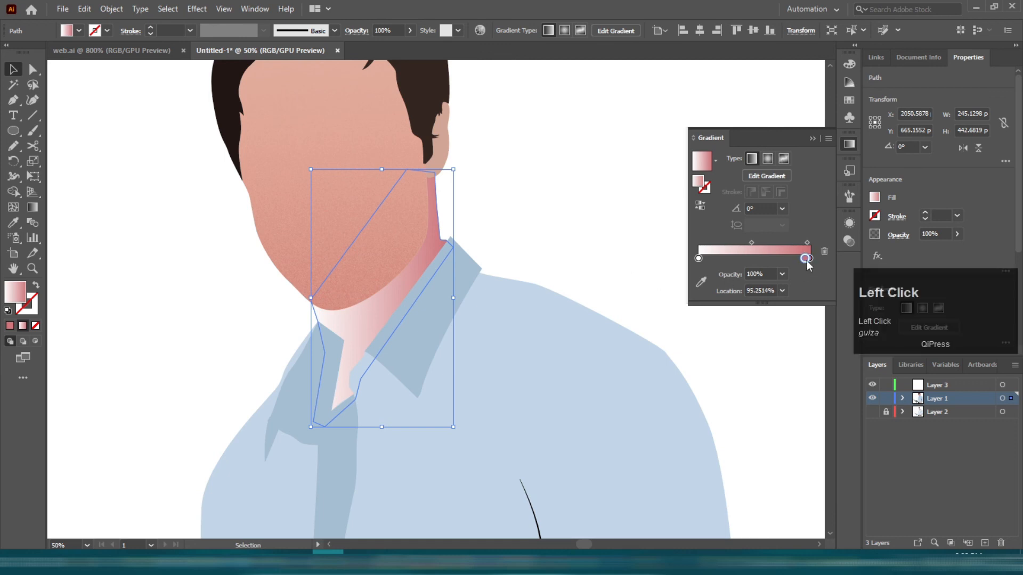
pyautogui.doubleClick(809, 259)
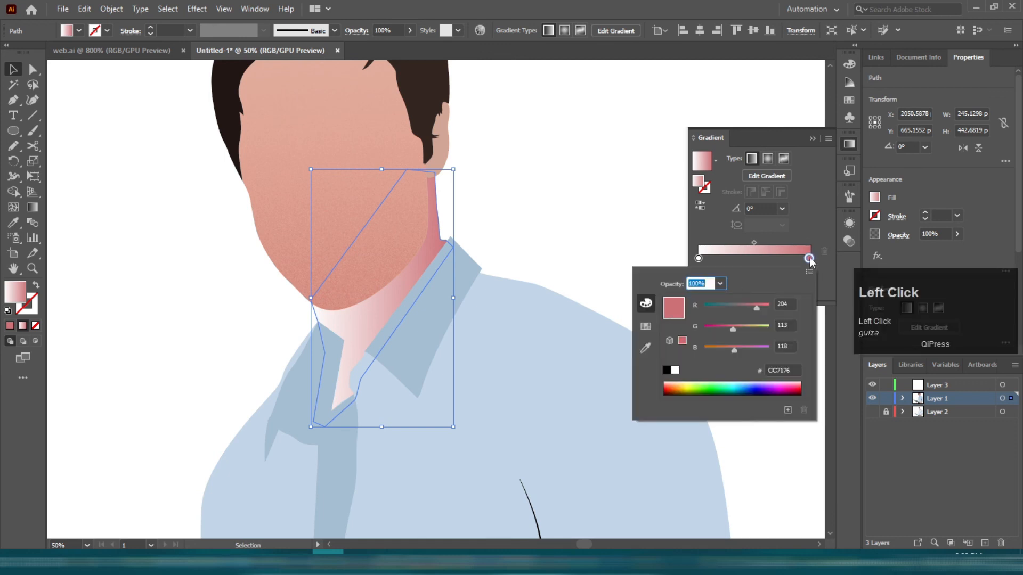
pyautogui.moveTo(765, 307); pyautogui.dragTo(724, 328)
pyautogui.moveTo(724, 329); pyautogui.dragTo(734, 328)
pyautogui.click(678, 246)
# Apply a Grain texture effect to the neck gradient with intensity 40, contrast 60 and grain type Sprinkles.
pyautogui.click(849, 223)
pyautogui.click(727, 311)
pyautogui.moveTo(799, 525)
pyautogui.click(866, 456)
pyautogui.click(925, 39)
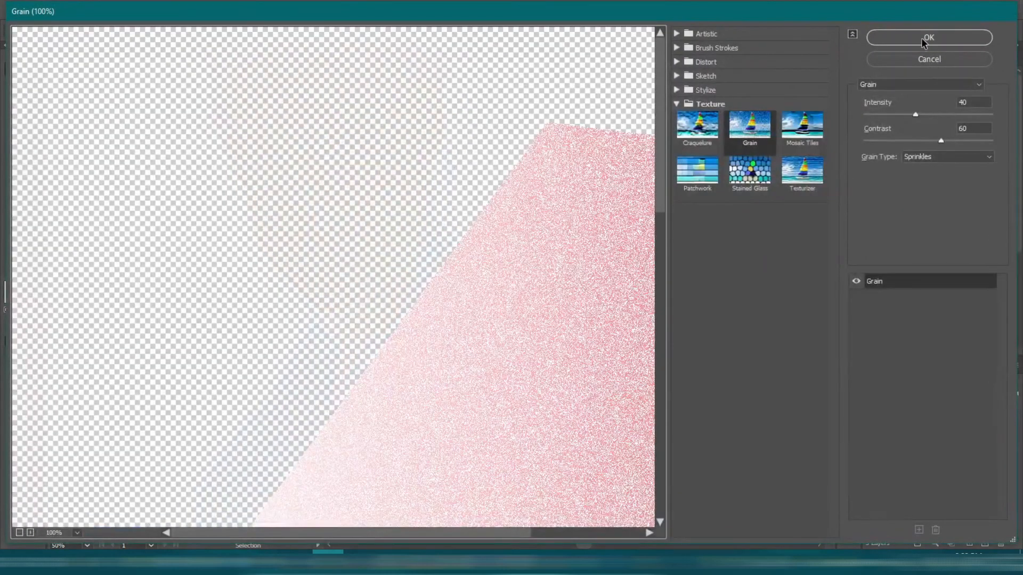
# Set the grainy neck gradient's blend mode to Multiply and lower its opacity to about 79%.
pyautogui.click(763, 217)
pyautogui.click(709, 244)
pyautogui.click(728, 285)
pyautogui.click(409, 31)
pyautogui.moveTo(410, 47); pyautogui.dragTo(400, 48)
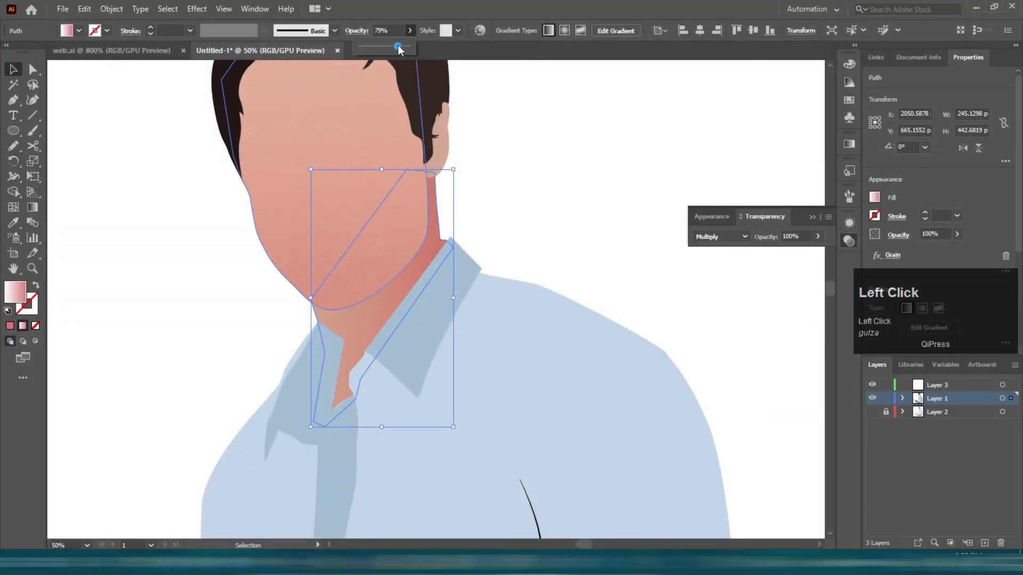
# Raise the face gradient's opacity to 100% and deselect it.
pyautogui.click(364, 86)
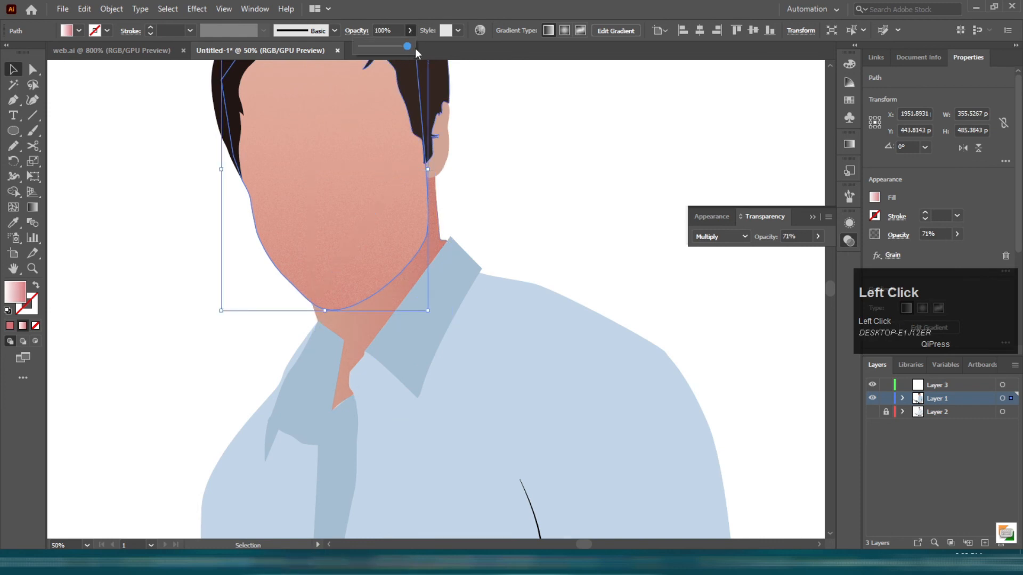
pyautogui.scroll(-2, 426, 138)
pyautogui.click(490, 153)
# Duplicate the shirt shape in place and fill the copy with a white-to-black linear gradient.
pyautogui.click(434, 245)
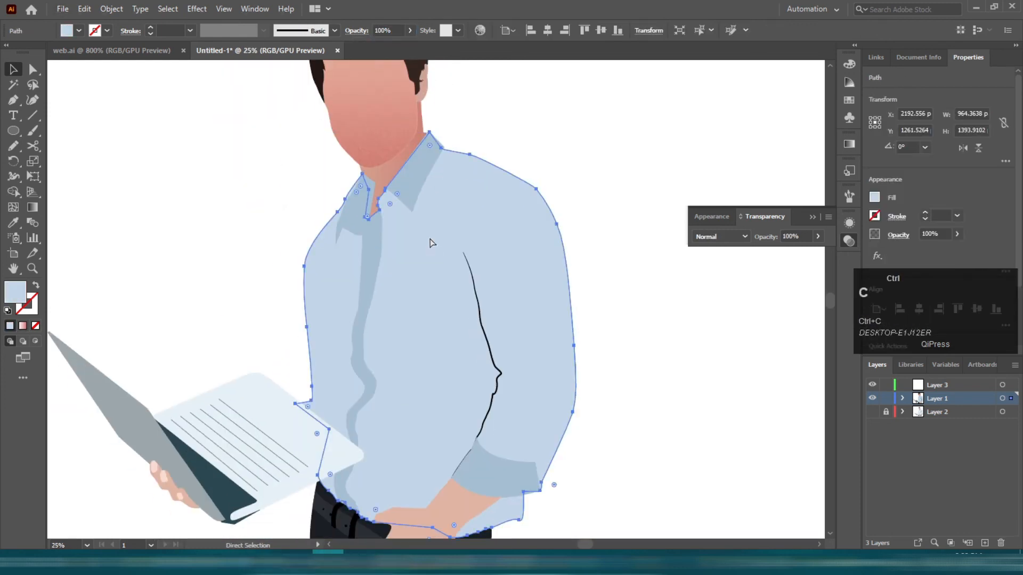
pyautogui.click(850, 143)
pyautogui.click(809, 259)
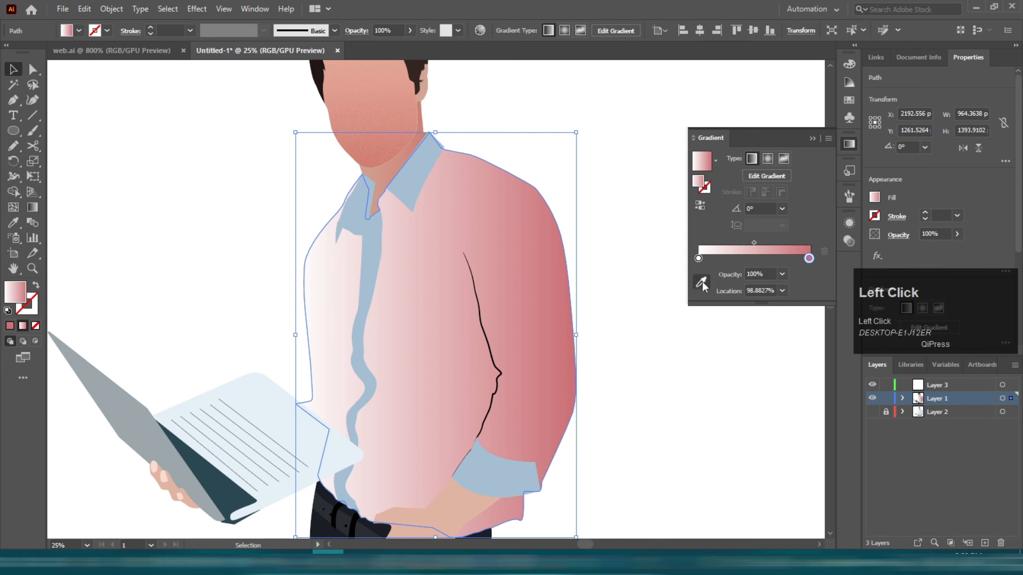
pyautogui.doubleClick(810, 260)
pyautogui.click(669, 370)
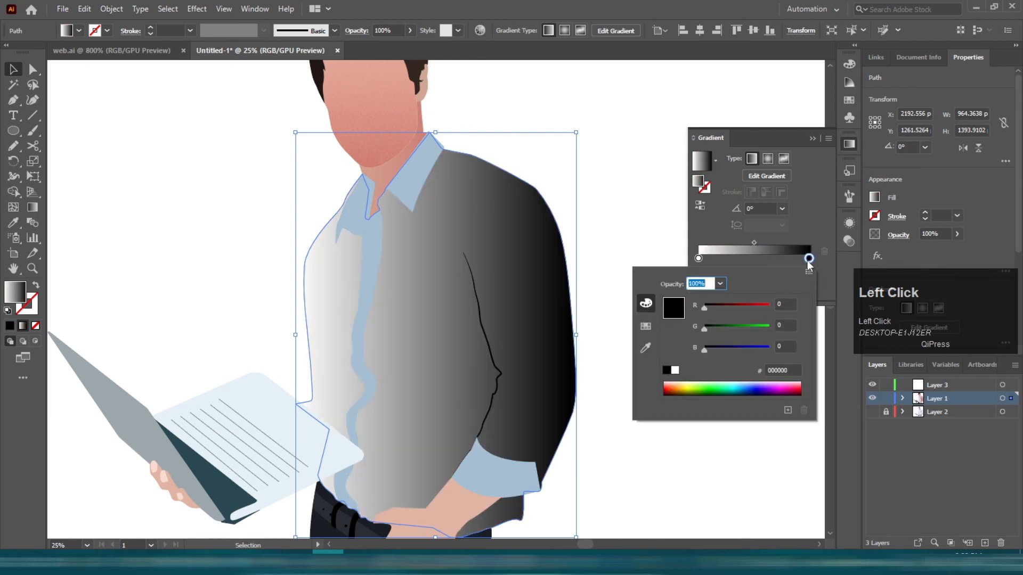
# Reverse the shirt gradient and stretch it horizontally from beyond the laptop-side edge to past the outer sleeve.
pyautogui.click(664, 261)
pyautogui.click(701, 205)
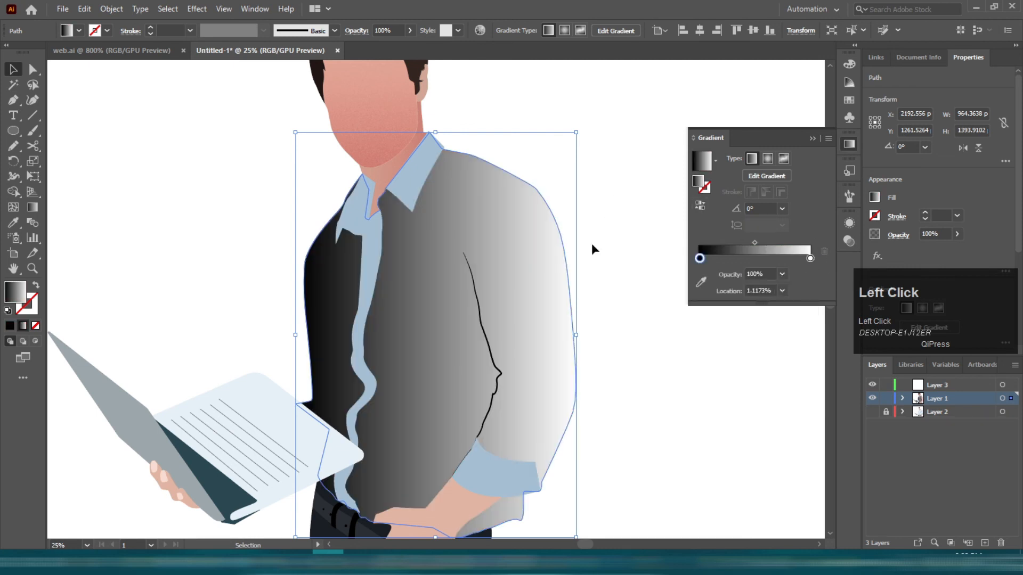
pyautogui.press('g')
pyautogui.moveTo(217, 314); pyautogui.dragTo(669, 304)
pyautogui.press('c')
pyautogui.press('v')
# Apply a Grain texture effect to the shirt gradient with intensity 40, contrast 60 and grain type Sprinkles.
pyautogui.click(849, 224)
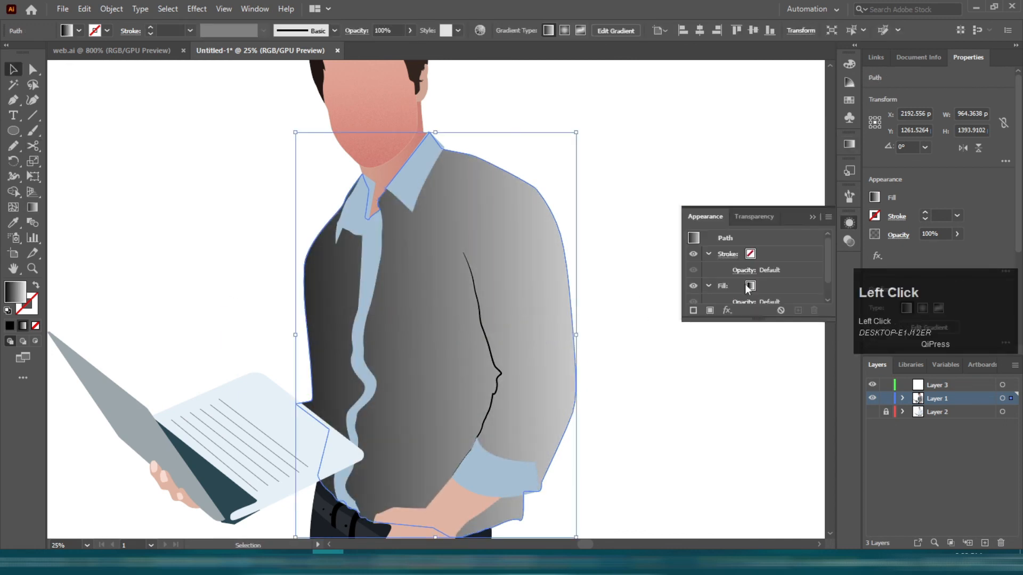
pyautogui.click(727, 310)
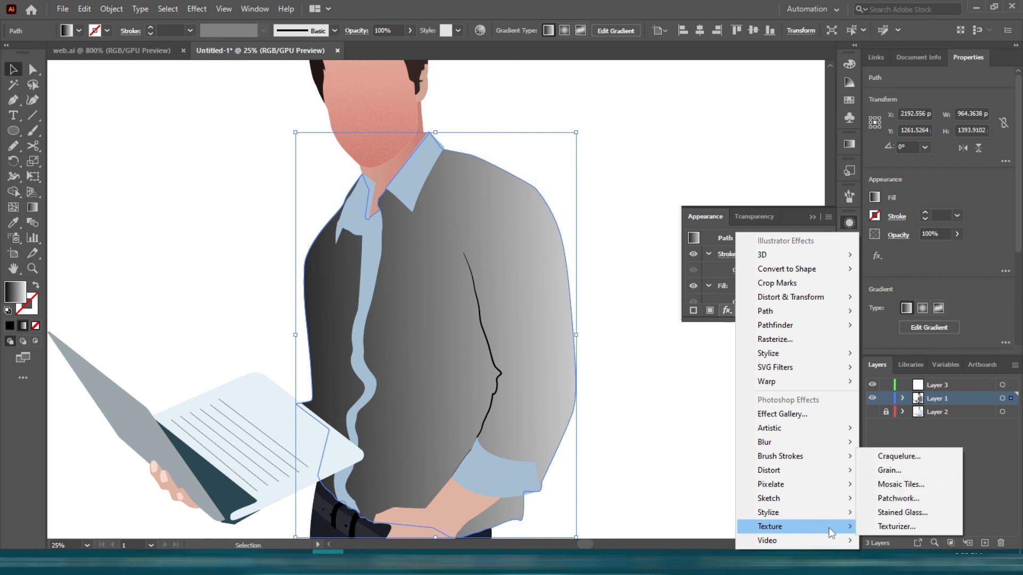
pyautogui.click(877, 469)
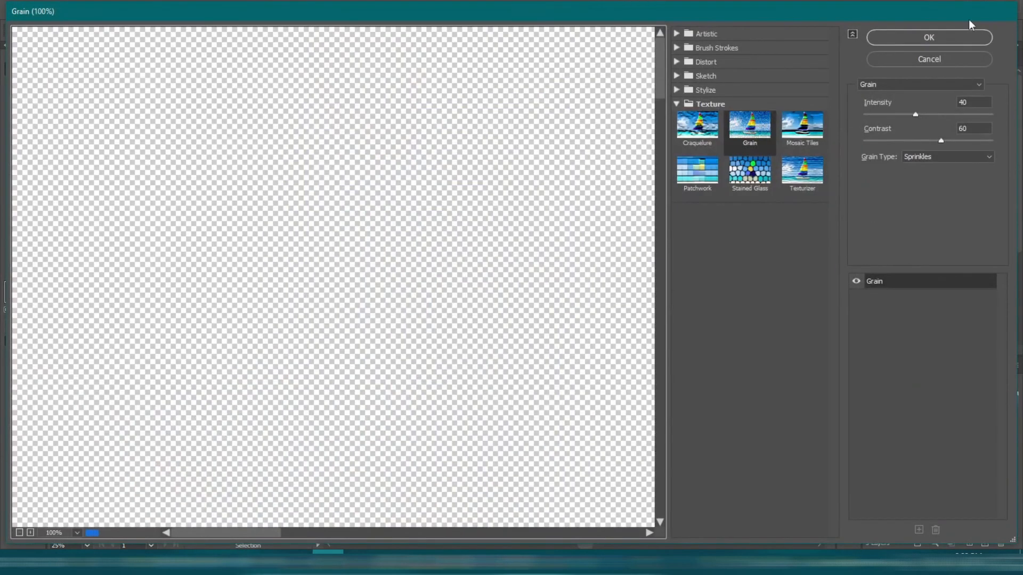
pyautogui.click(929, 40)
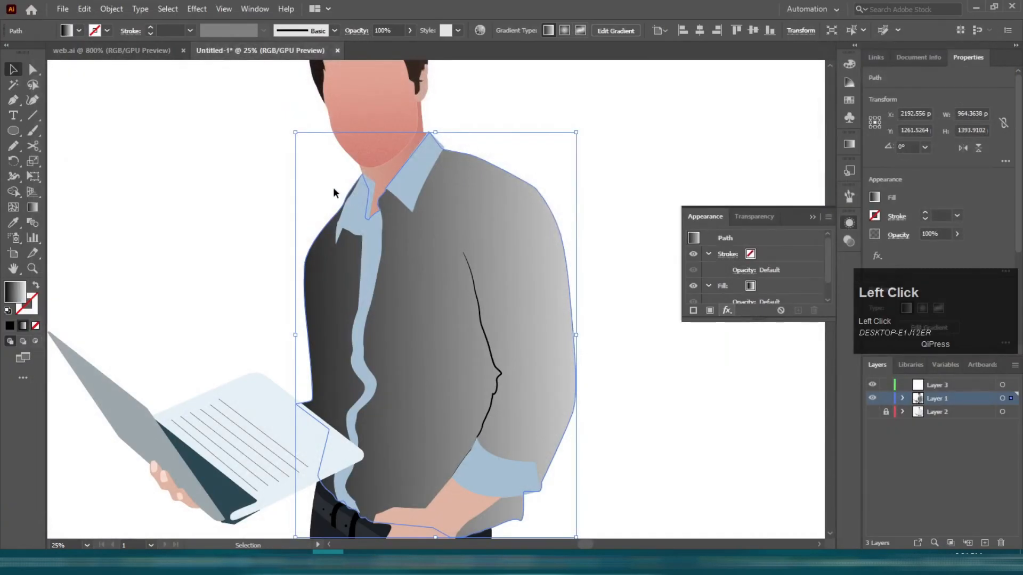
# Set the grainy shirt gradient's blend mode to Multiply, lower its opacity to 58% and deselect it.
pyautogui.click(753, 217)
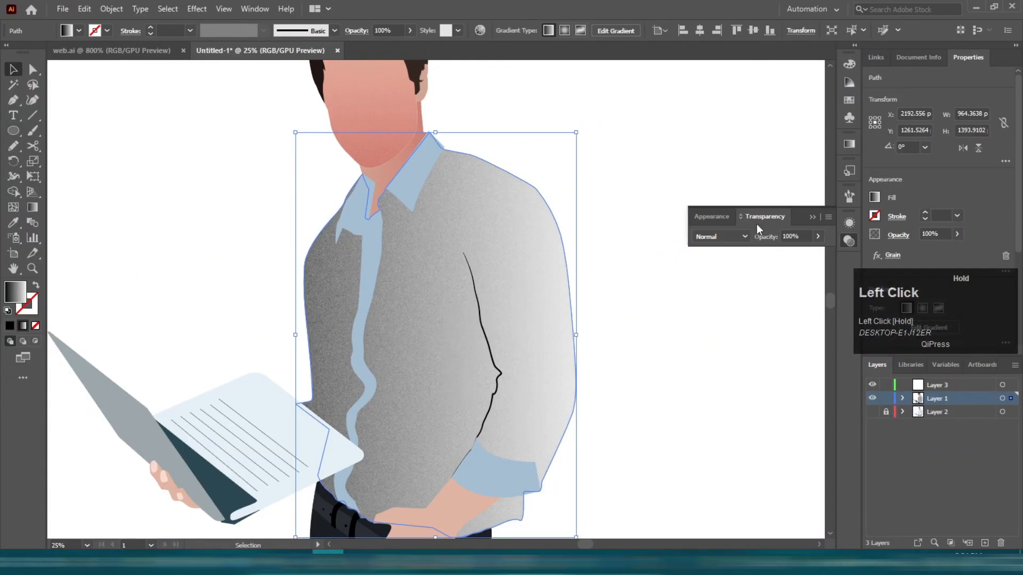
pyautogui.click(725, 237)
pyautogui.click(713, 273)
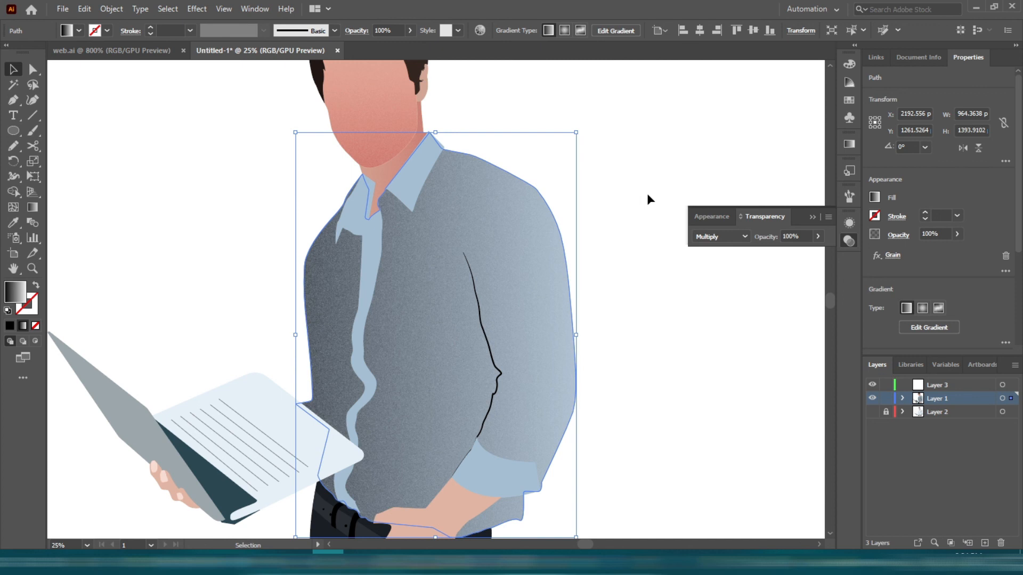
pyautogui.scroll(2, 646, 193)
pyautogui.click(408, 30)
pyautogui.moveTo(389, 46); pyautogui.dragTo(389, 47)
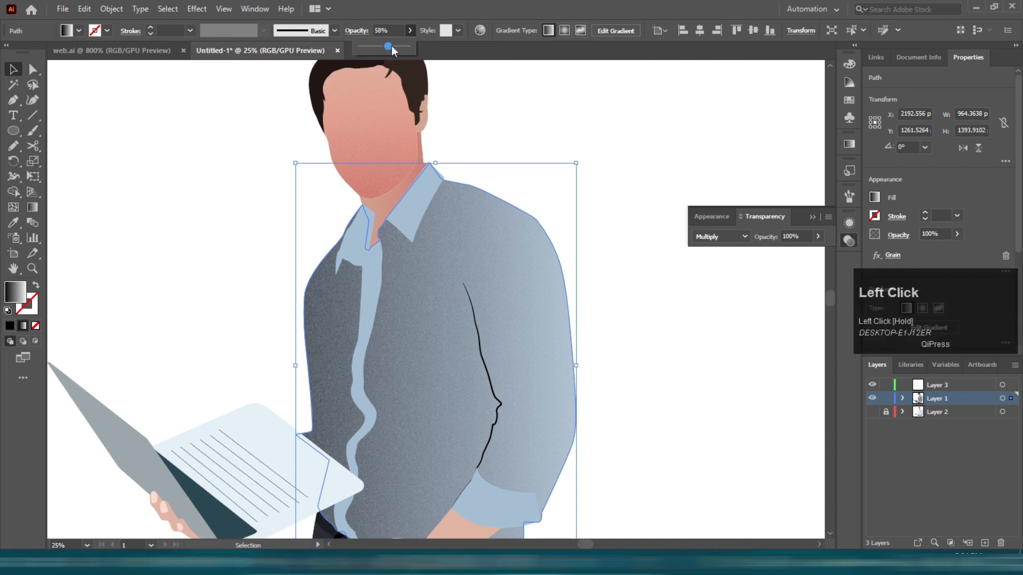
pyautogui.click(561, 84)
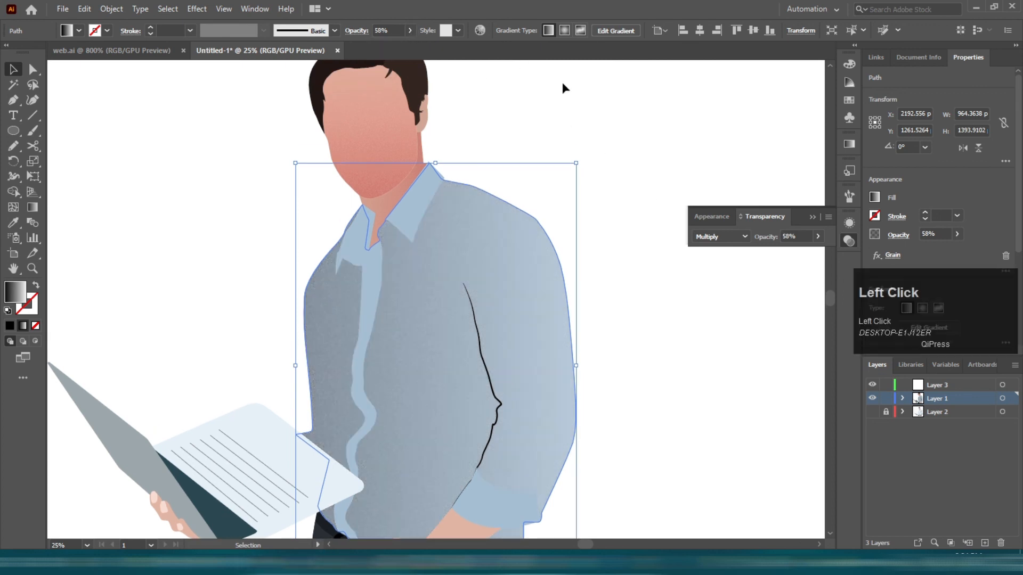
pyautogui.keyDown('alt'); pyautogui.scroll(-2, 491, 125); pyautogui.keyUp('alt')
pyautogui.scroll(2, 528, 343)
pyautogui.scroll(2, 526, 416)
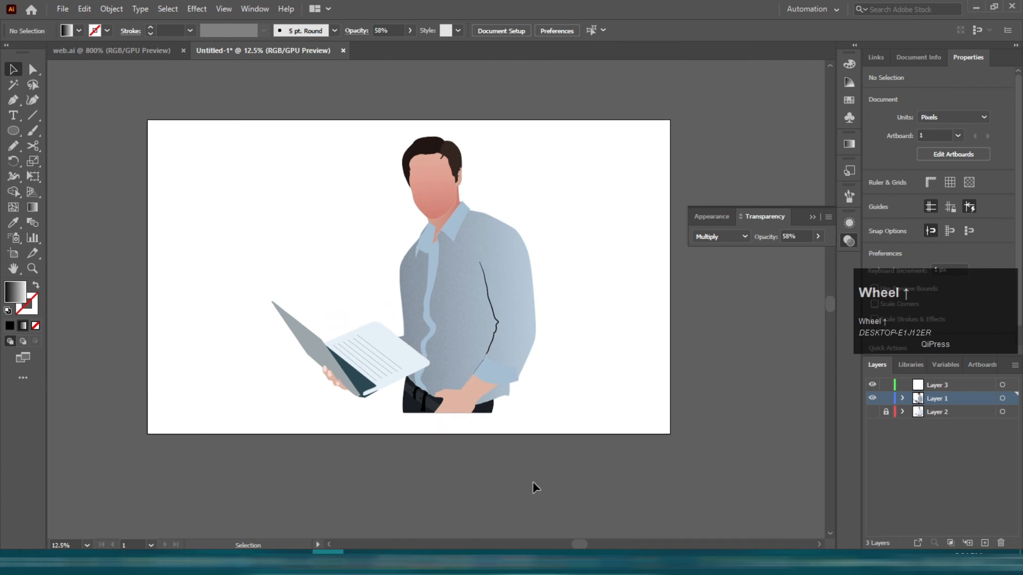